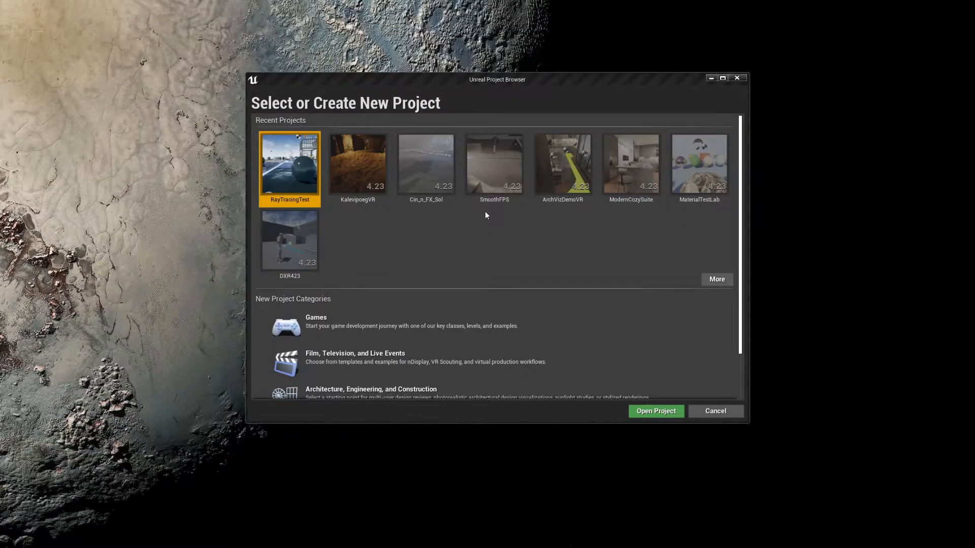
pyautogui.scroll(-1, 485, 213)
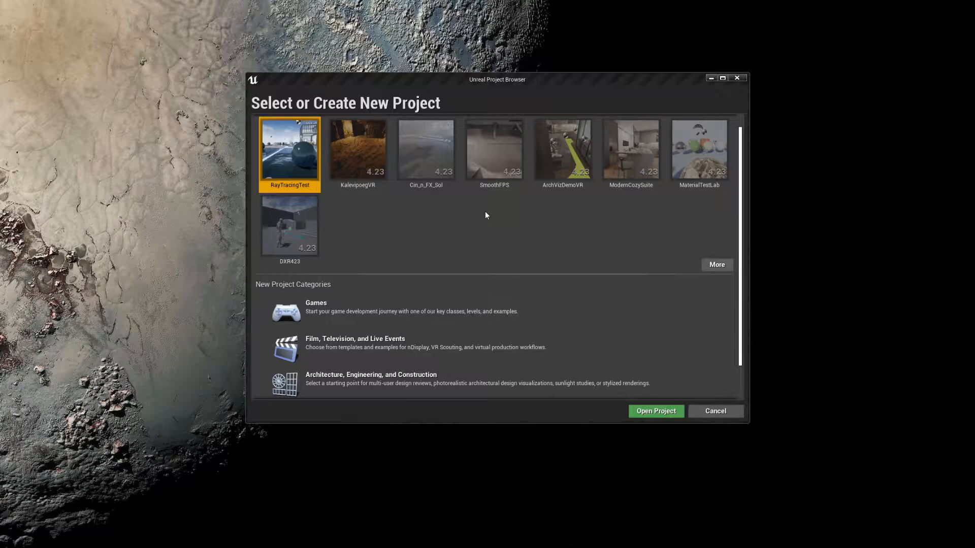
pyautogui.scroll(1, 485, 215)
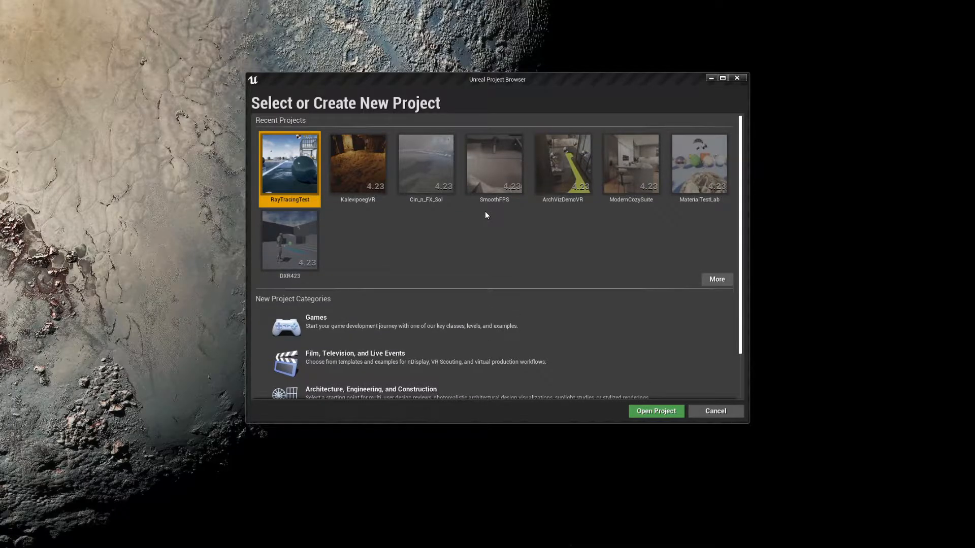
pyautogui.scroll(-4, 486, 215)
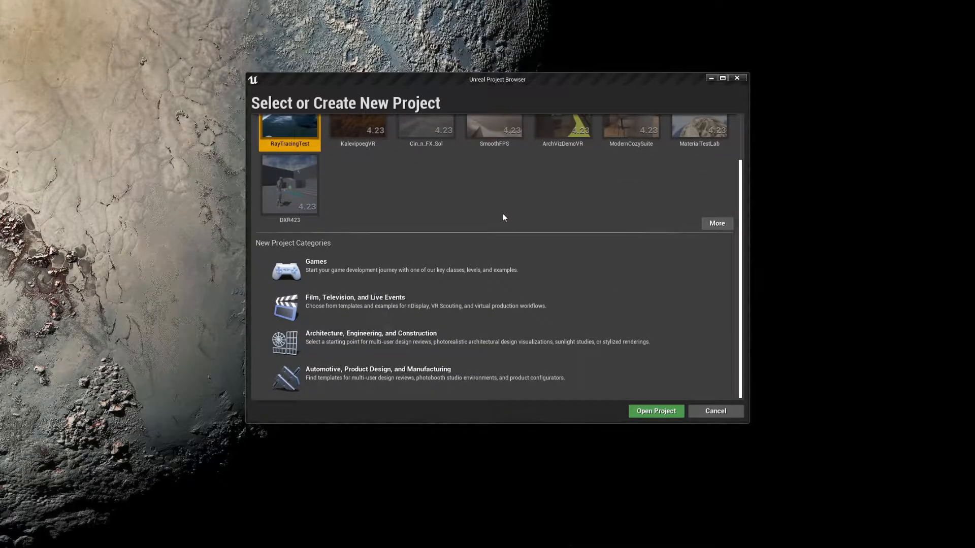
pyautogui.click(410, 270)
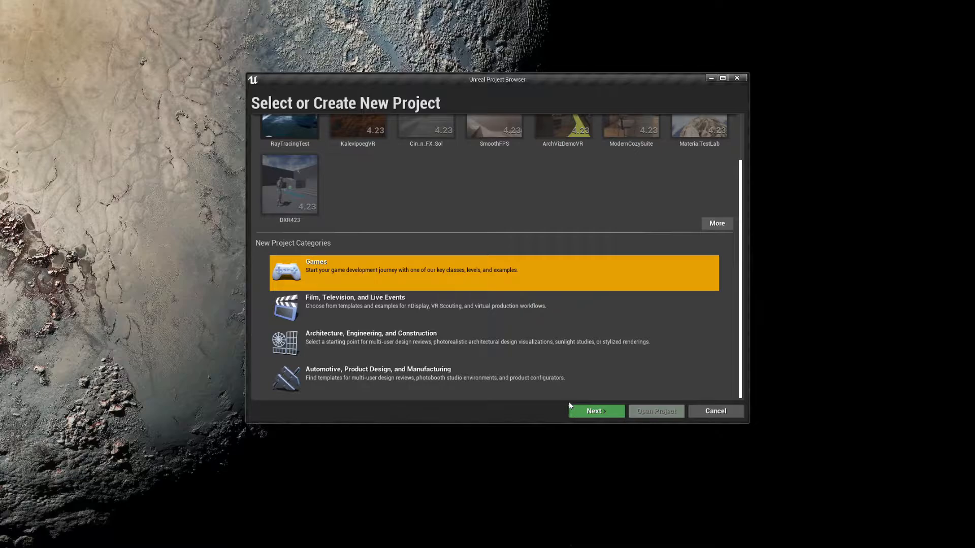
pyautogui.click(579, 410)
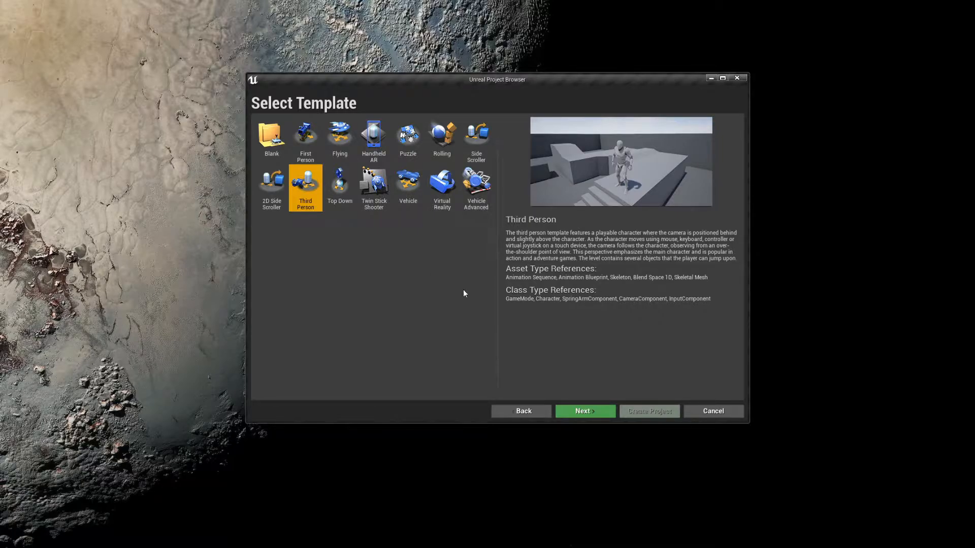
pyautogui.click(582, 411)
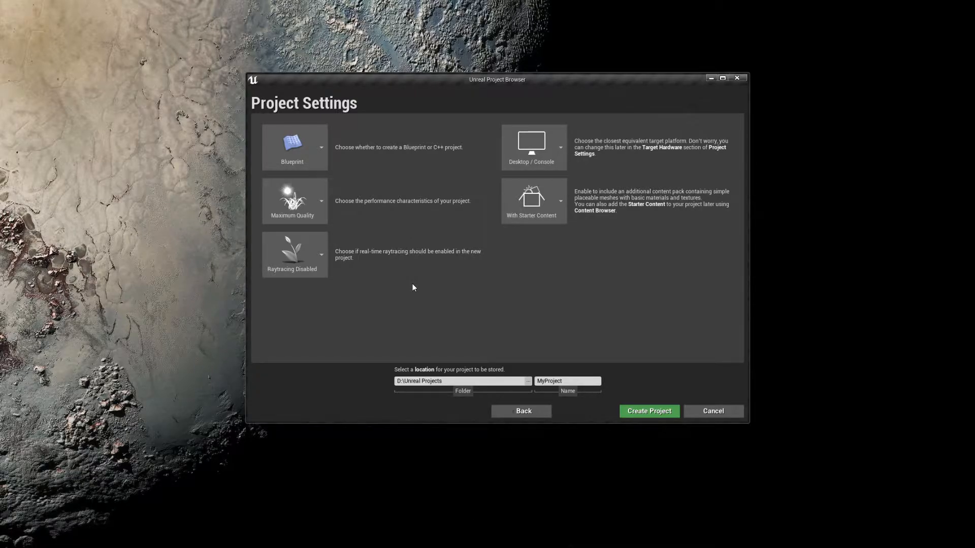
pyautogui.click(553, 211)
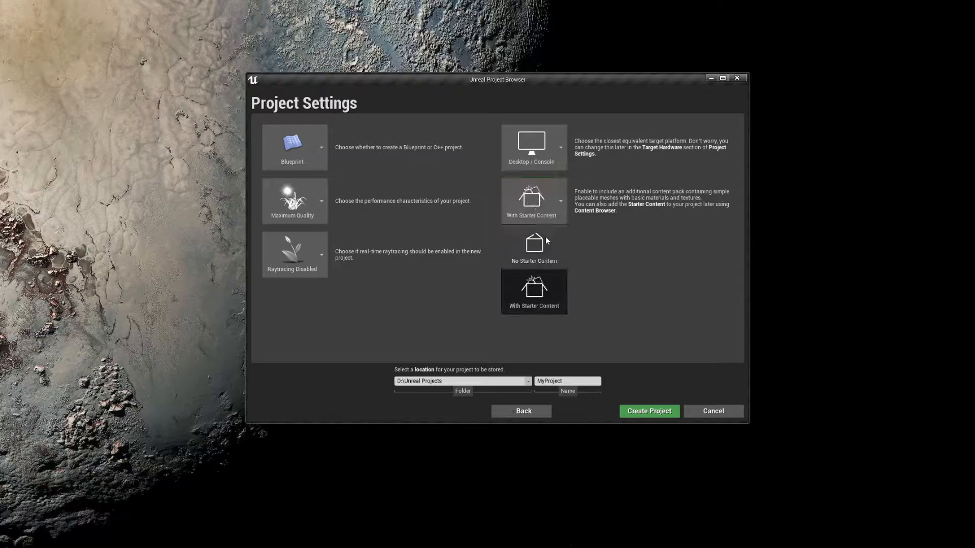
pyautogui.click(542, 292)
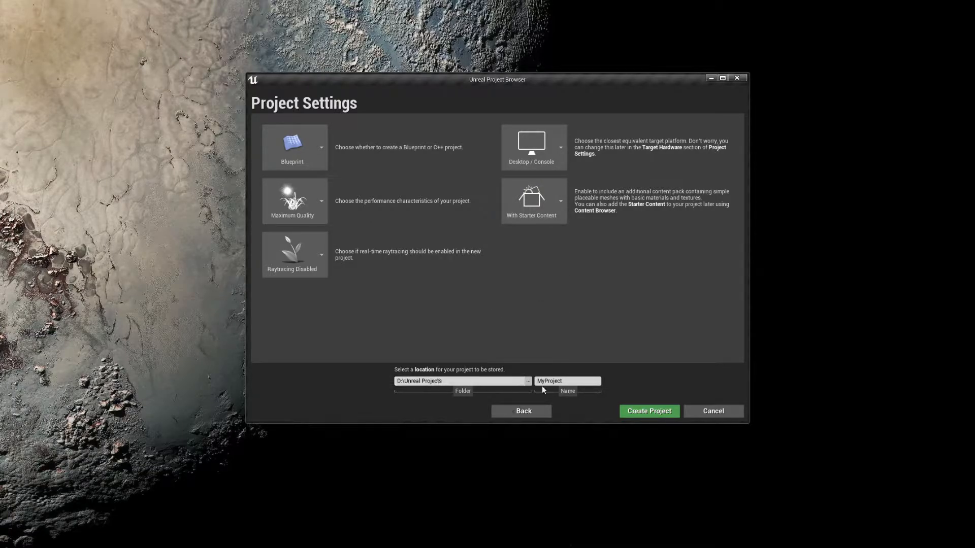
pyautogui.moveTo(571, 381); pyautogui.dragTo(526, 381)
pyautogui.write('MyFutureHome')
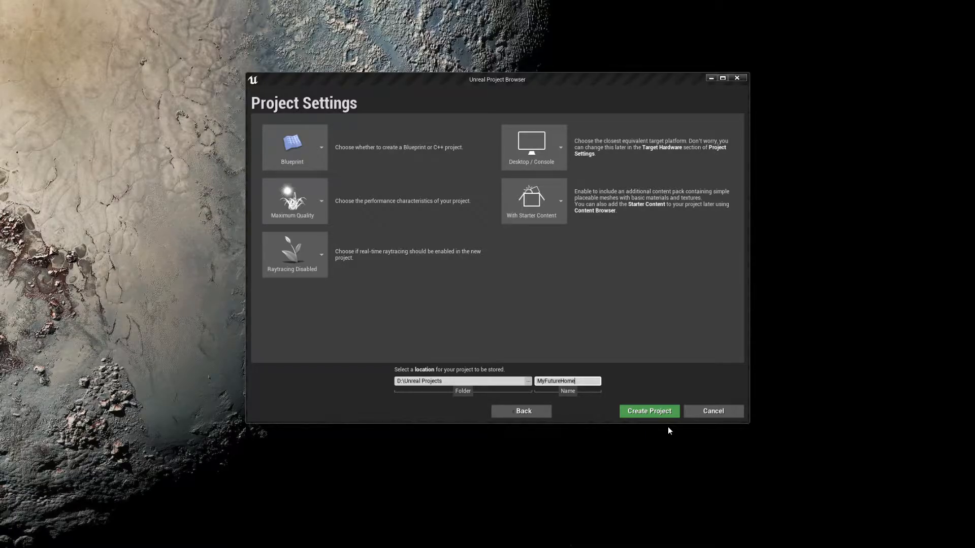
pyautogui.click(697, 414)
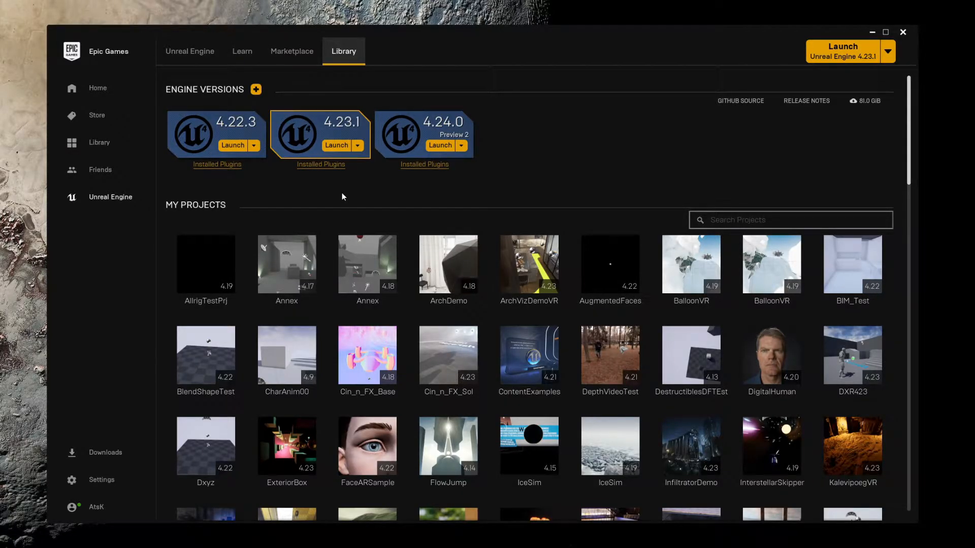
# - Launch Unreal Engine 4.23.1 and choose the Blueprint Third Person template for a new project
pyautogui.click(337, 146)
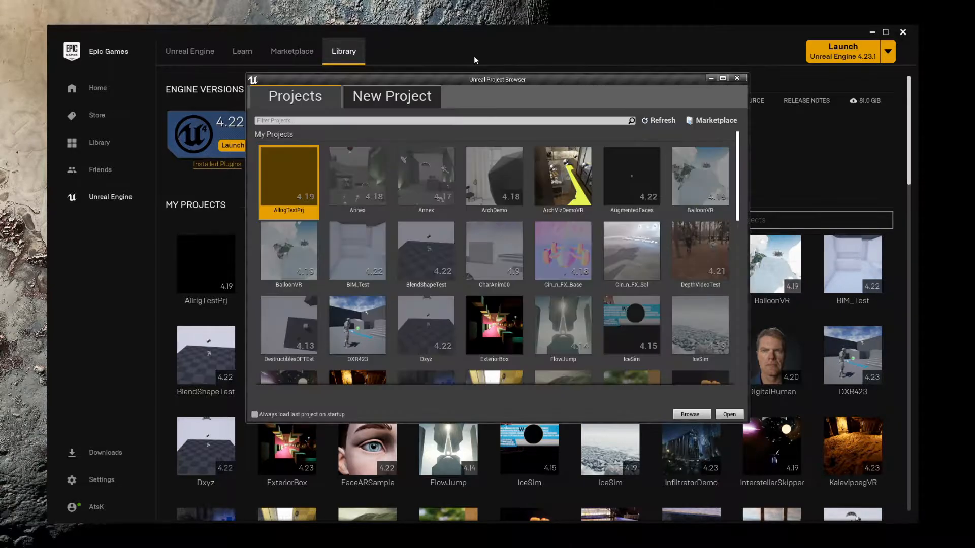
pyautogui.click(414, 98)
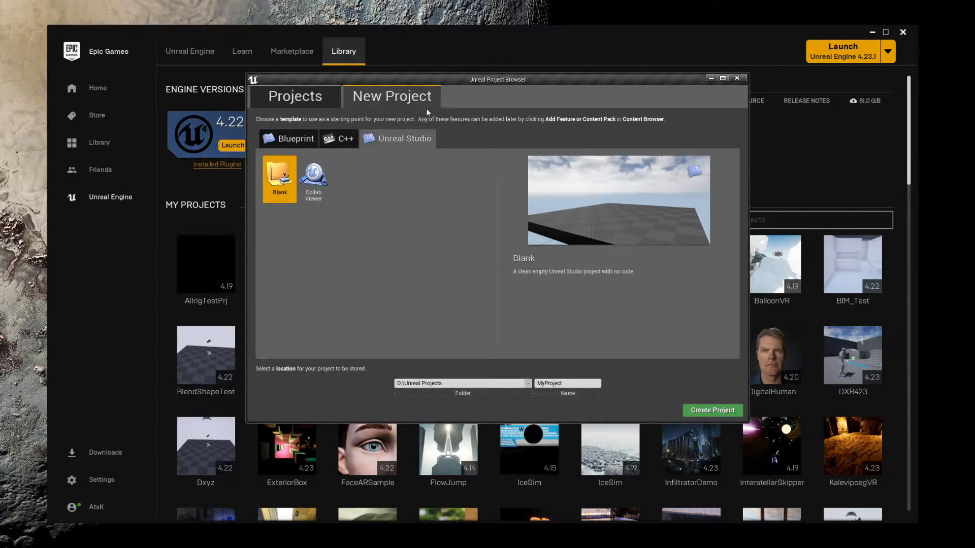
pyautogui.click(292, 139)
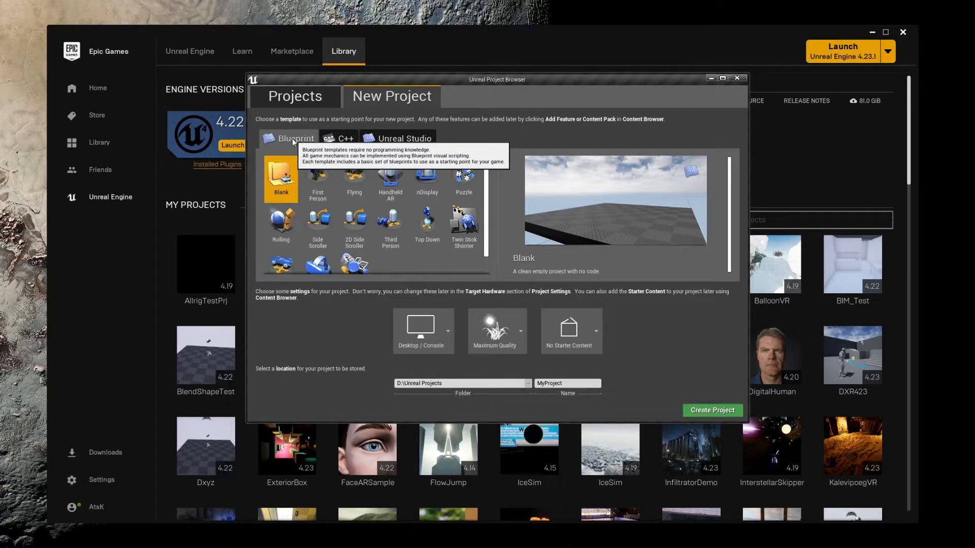
pyautogui.click(394, 222)
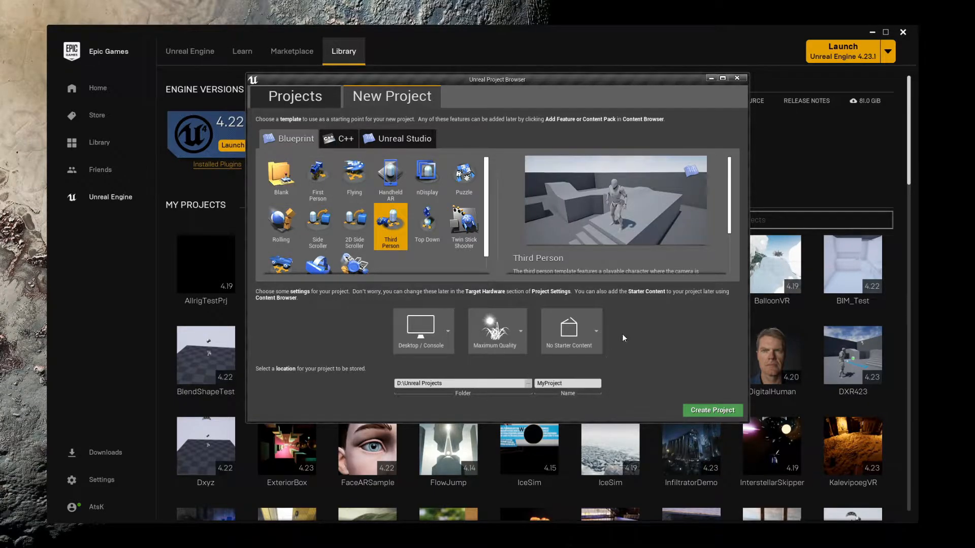
# - Include starter content, name the project MyFutureHome, and create it
pyautogui.click(598, 332)
pyautogui.click(625, 378)
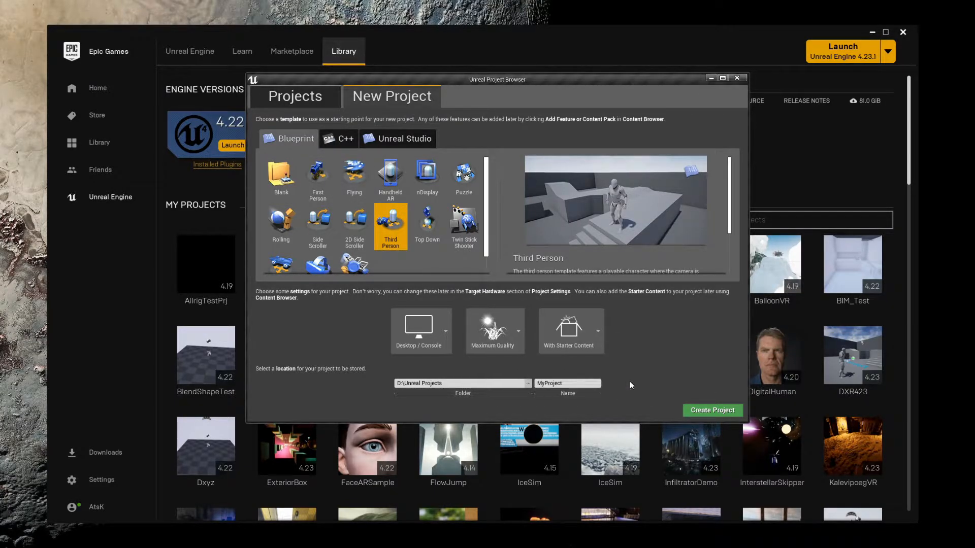
pyautogui.click(568, 383)
pyautogui.write('MyFuture')
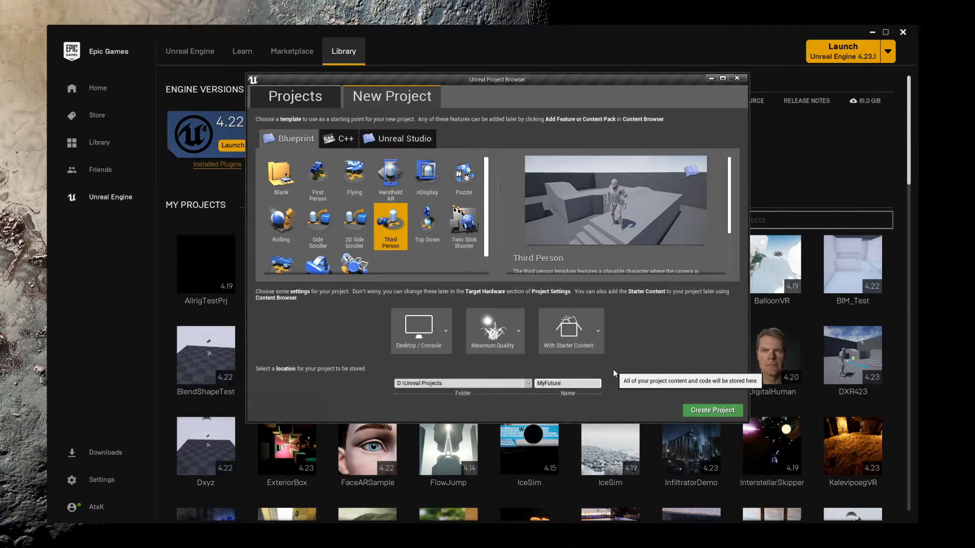
pyautogui.write('Home')
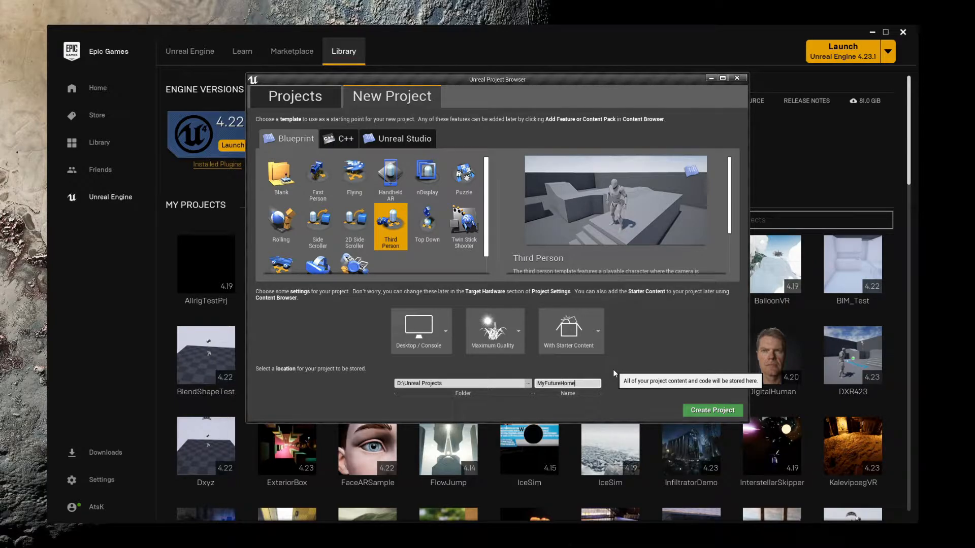
pyautogui.click(705, 413)
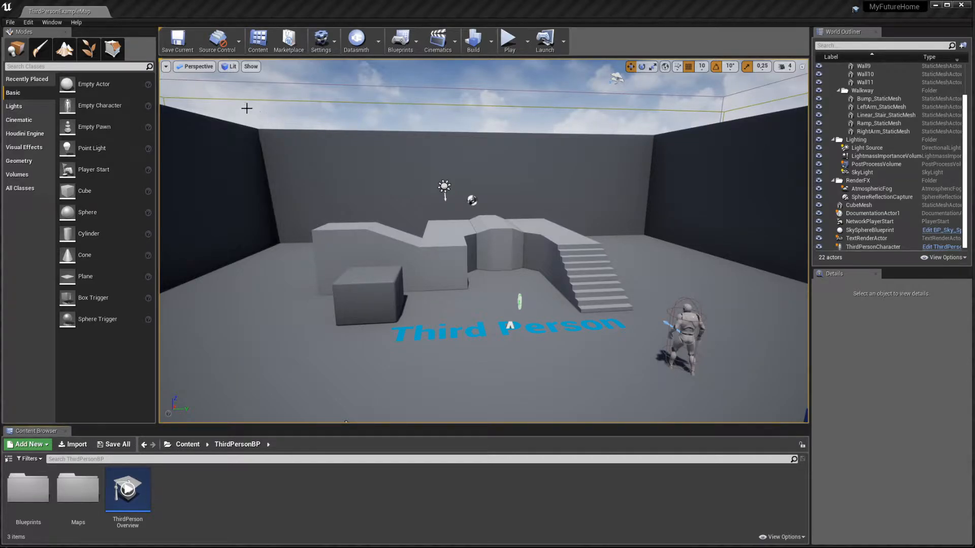
# - Switch the viewport to the Top view, look at the available view modes, and return to Perspective
pyautogui.click(190, 72)
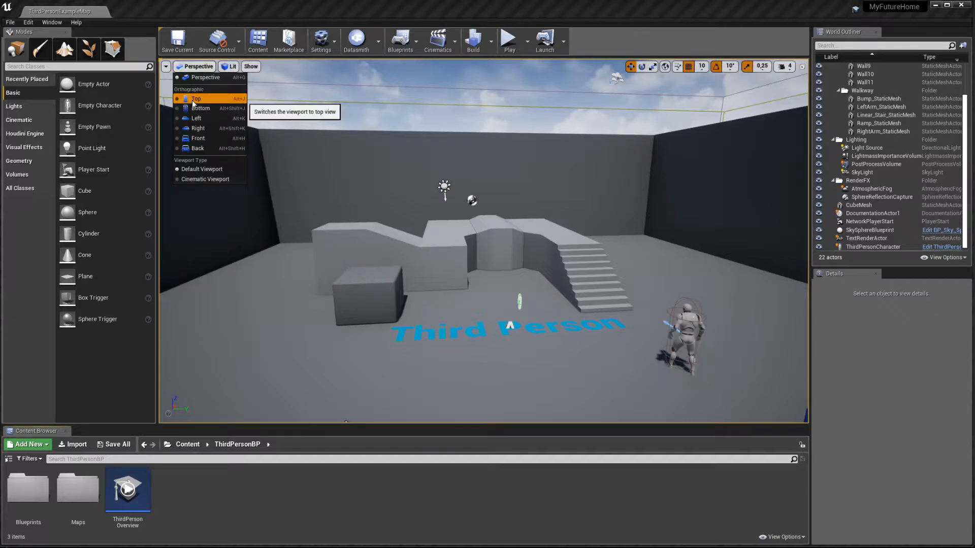
pyautogui.click(193, 98)
pyautogui.click(221, 66)
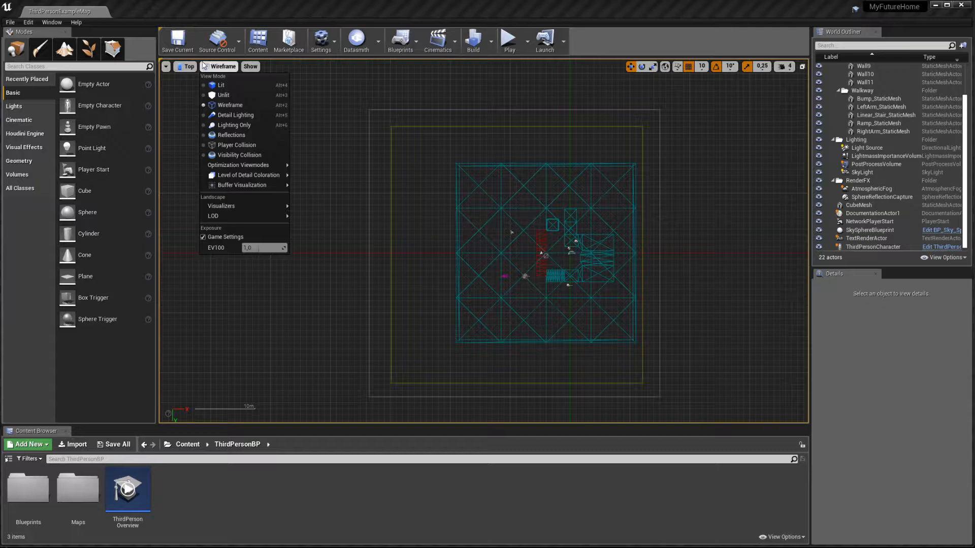
pyautogui.click(187, 67)
pyautogui.click(195, 78)
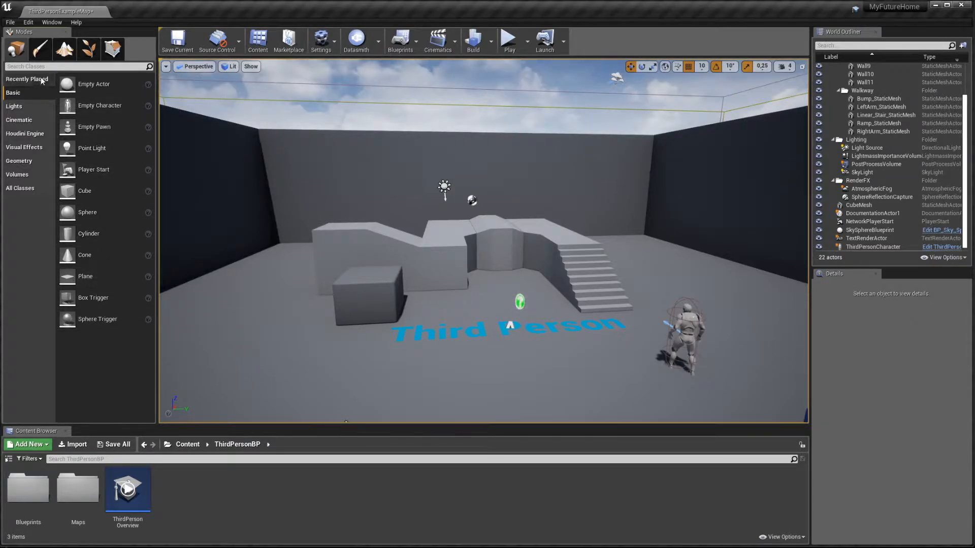
# - Look at the Geometry Editing and Paint modes and return to Place mode
pyautogui.click(111, 53)
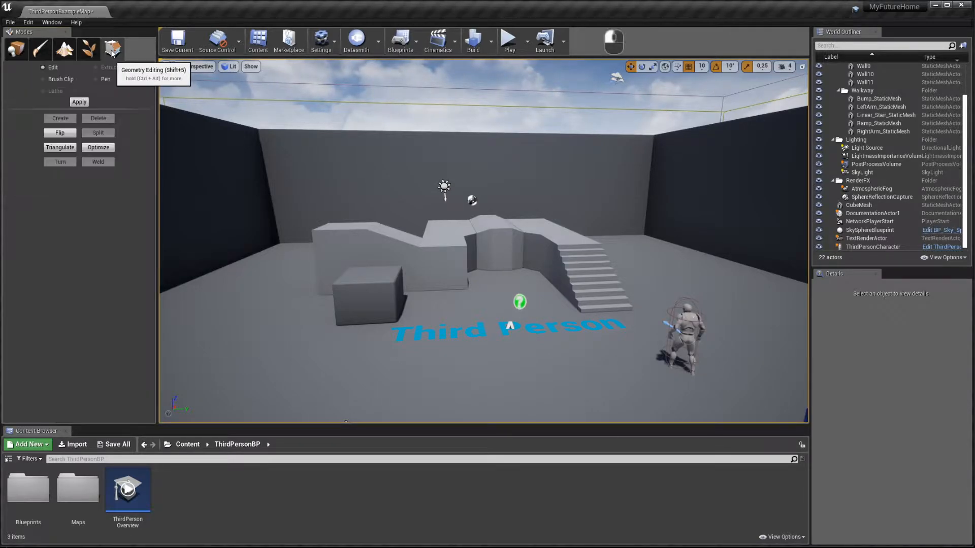
pyautogui.click(38, 49)
pyautogui.click(23, 52)
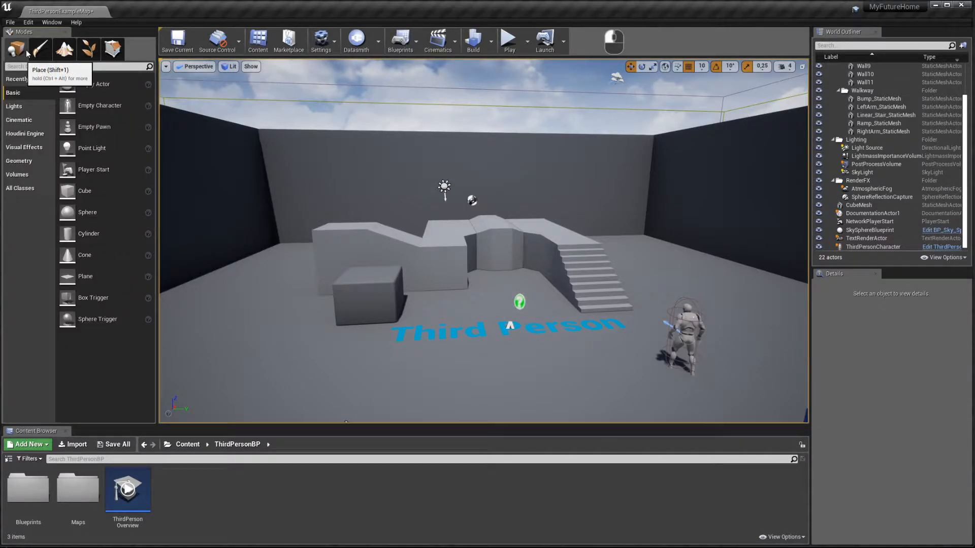
pyautogui.click(115, 52)
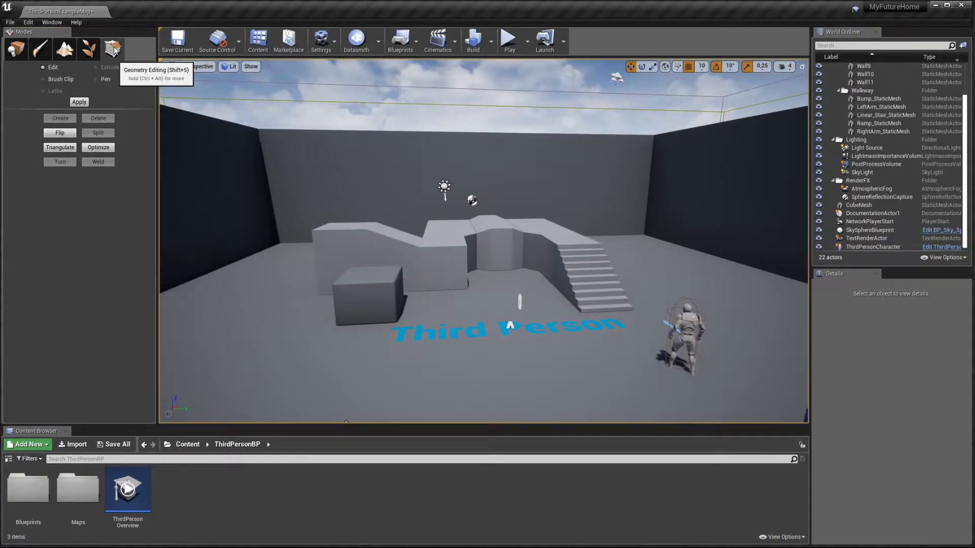
pyautogui.hotkey('shift', '1')
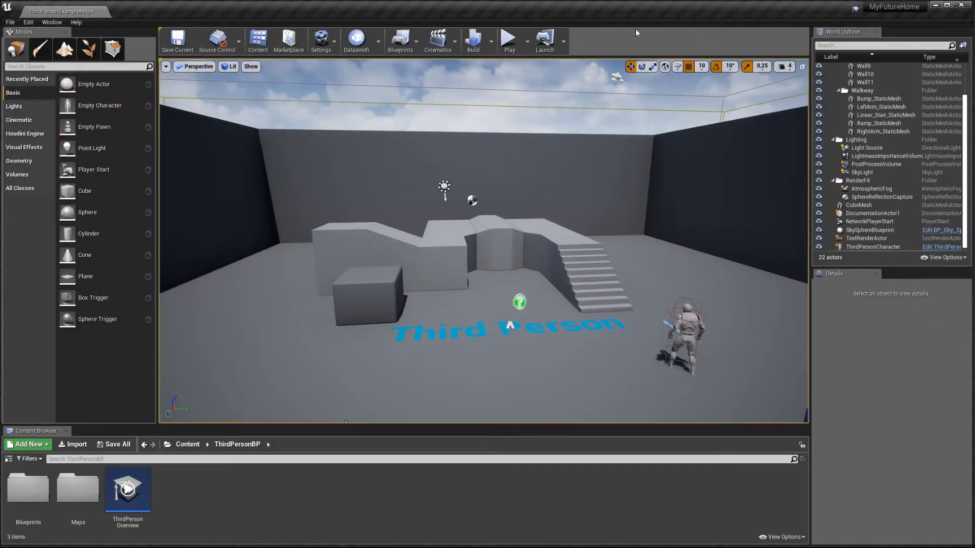
pyautogui.click(634, 100)
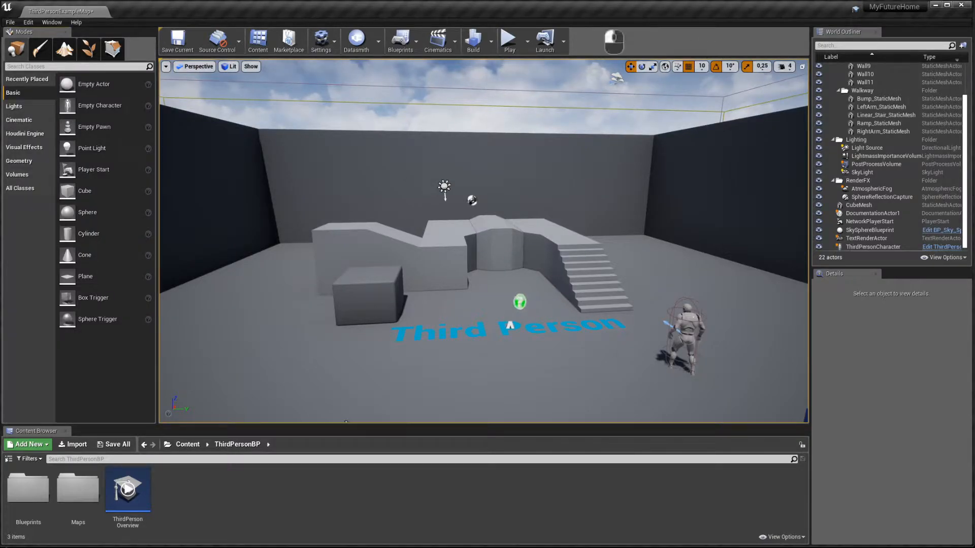
pyautogui.rightClick(628, 124)
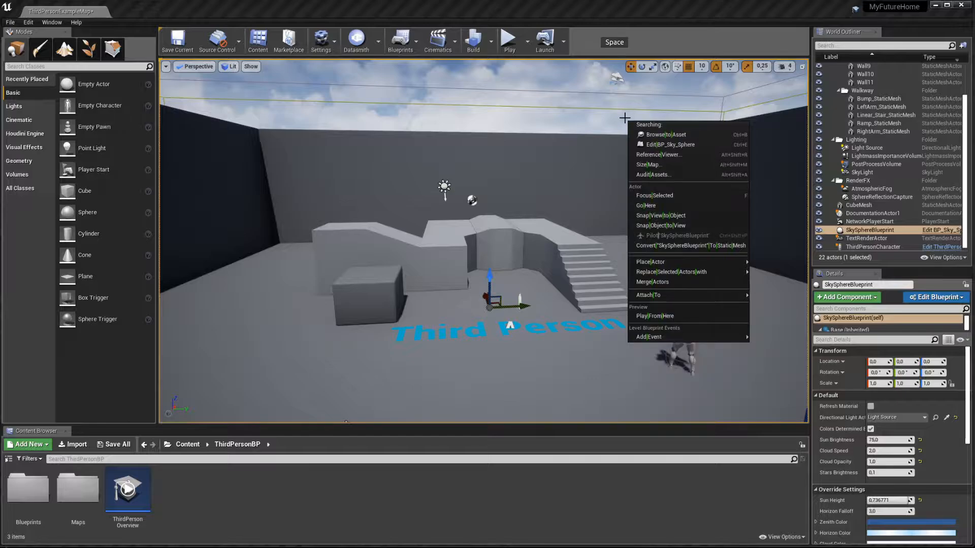
pyautogui.press('Escape')
pyautogui.press('Escape')
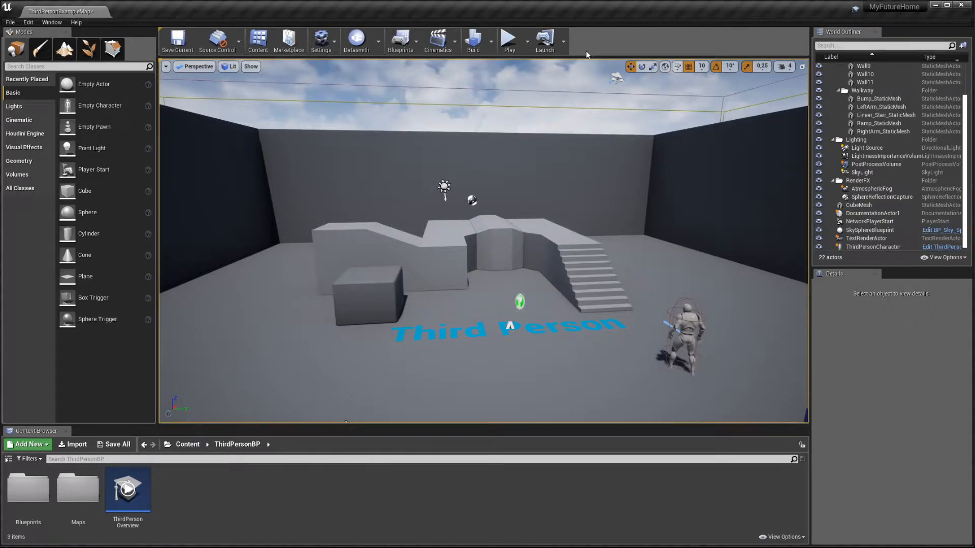
# - Select the third-person character and the walkway's right arm mesh in the level to inspect their details
pyautogui.scroll(3, 906, 198)
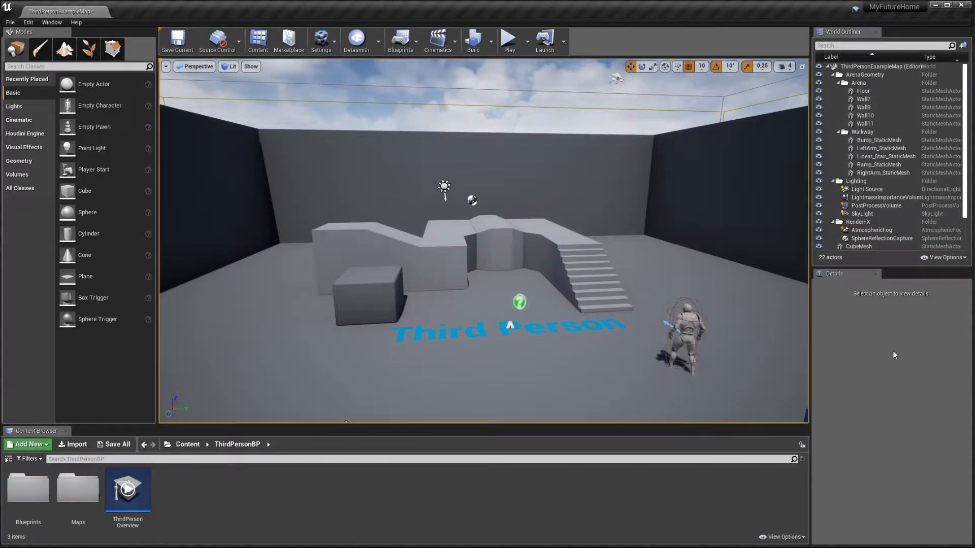
pyautogui.click(688, 333)
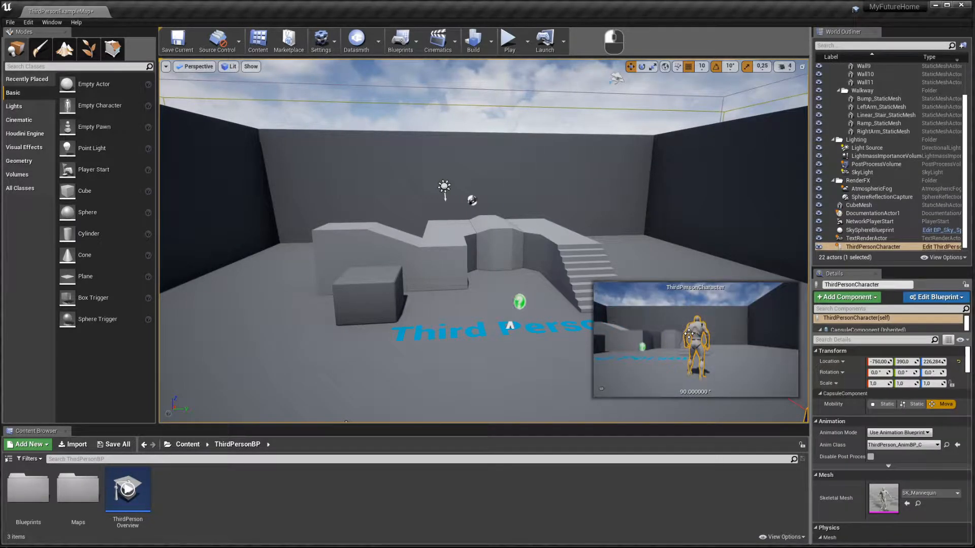
pyautogui.click(577, 253)
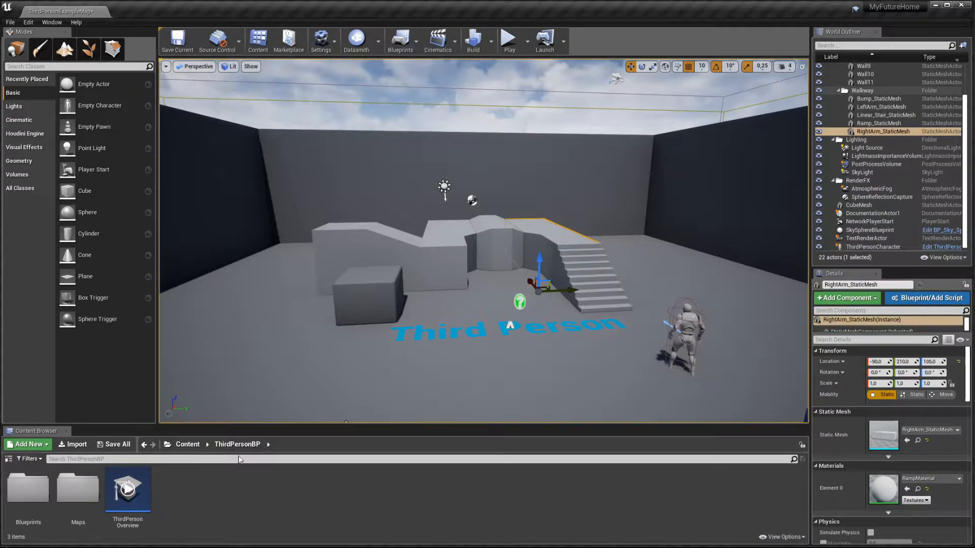
# - Show the folder tree of the project's assets and view the Content, Geometry and Mannequin folders
pyautogui.click(9, 460)
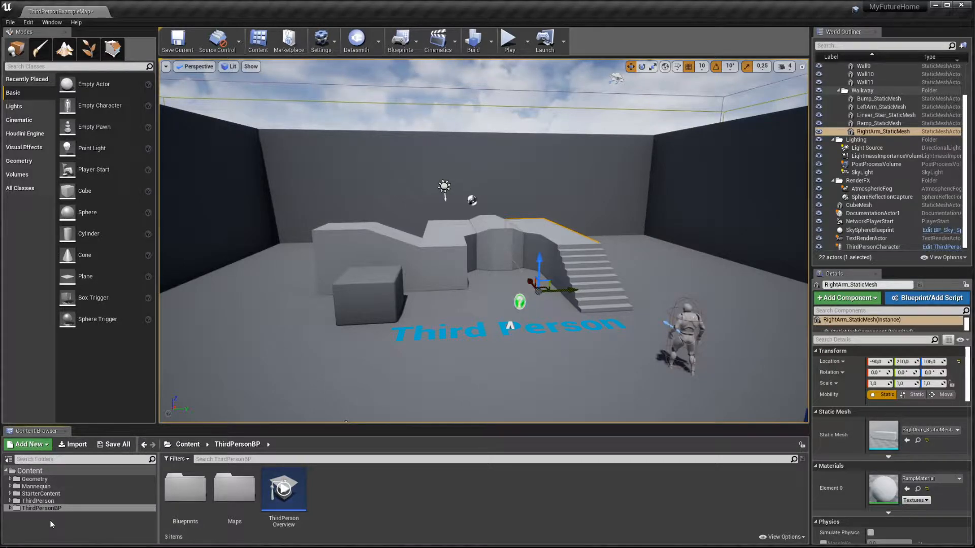
pyautogui.click(54, 472)
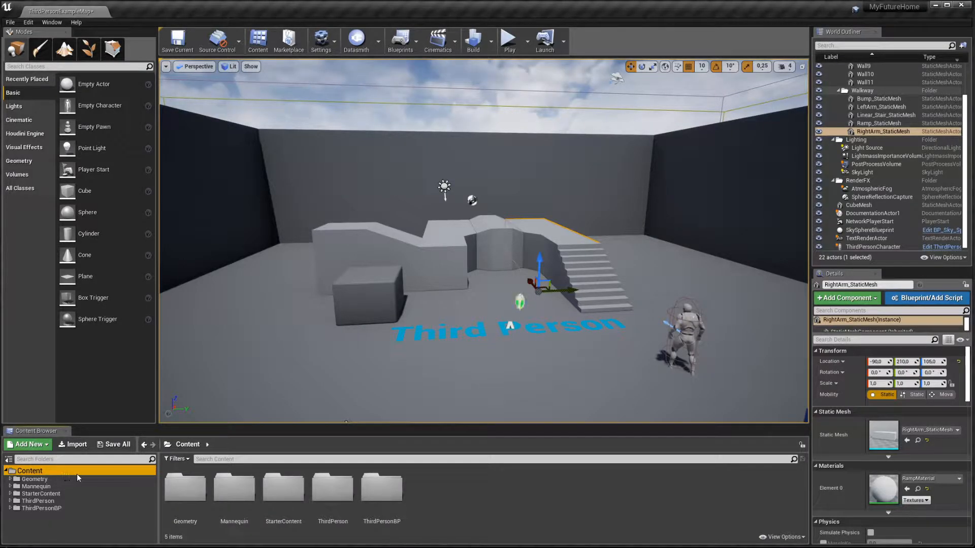
pyautogui.click(48, 480)
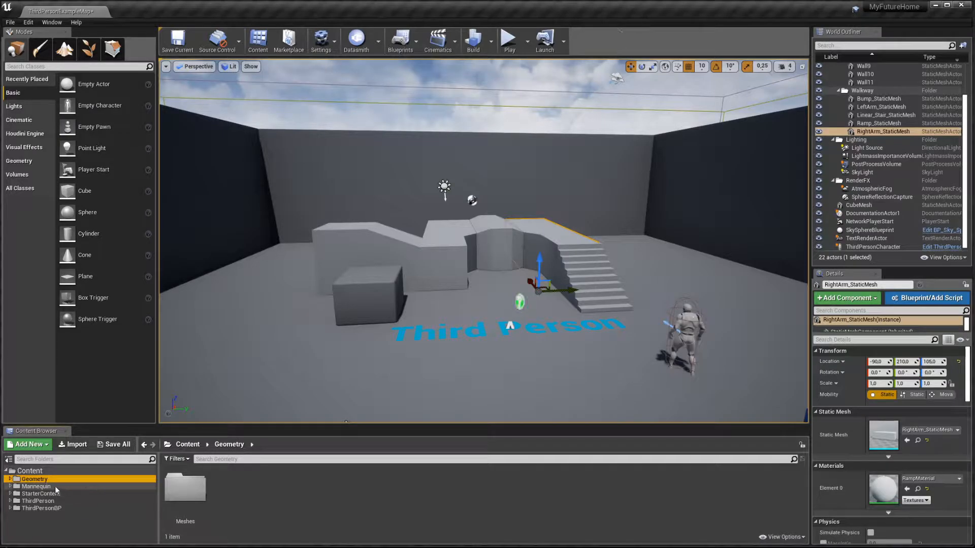
pyautogui.click(33, 486)
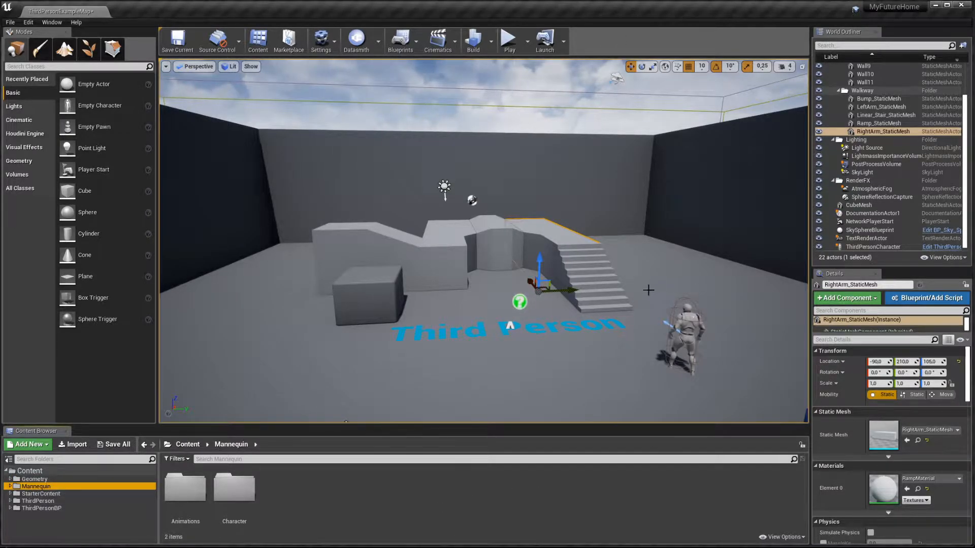
# - View the contents of the StarterContent, ThirdPerson and ThirdPersonBP folders
pyautogui.click(42, 493)
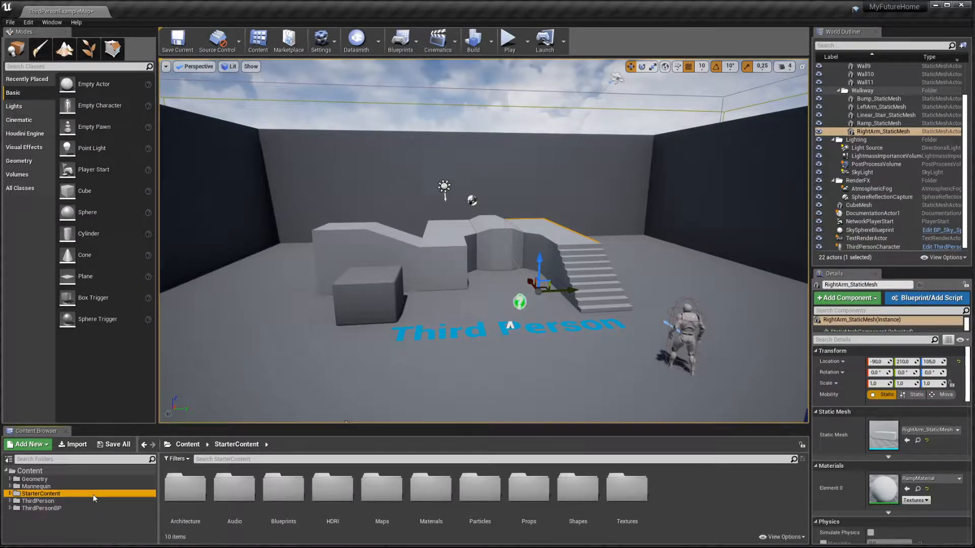
pyautogui.click(40, 508)
pyautogui.click(37, 501)
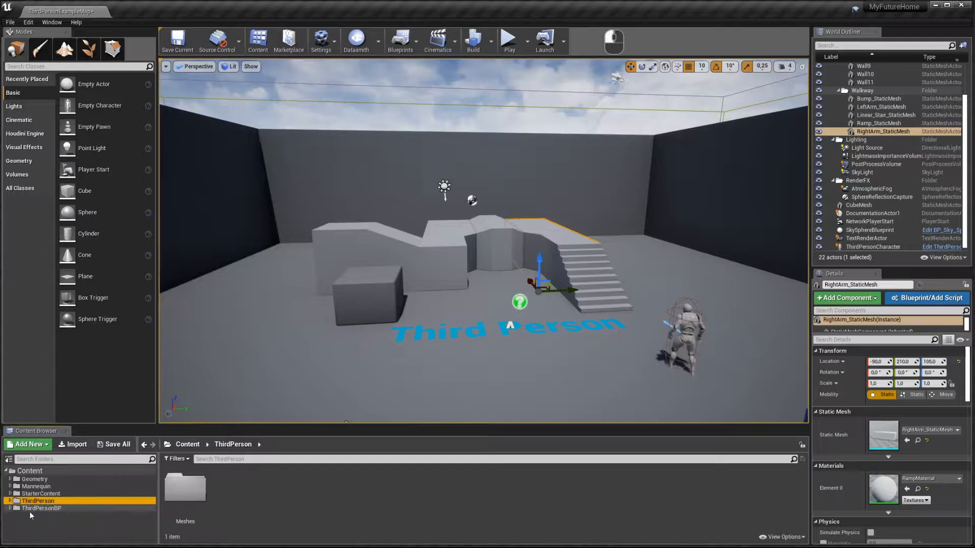
pyautogui.click(32, 509)
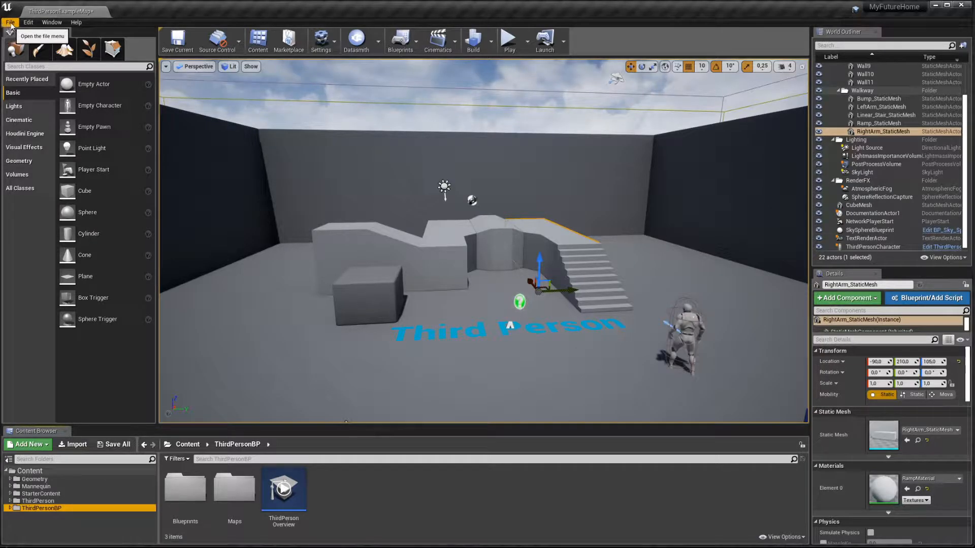
# - Look over the available editor windows, and close the Details panel and reopen it as Details 1
pyautogui.click(54, 22)
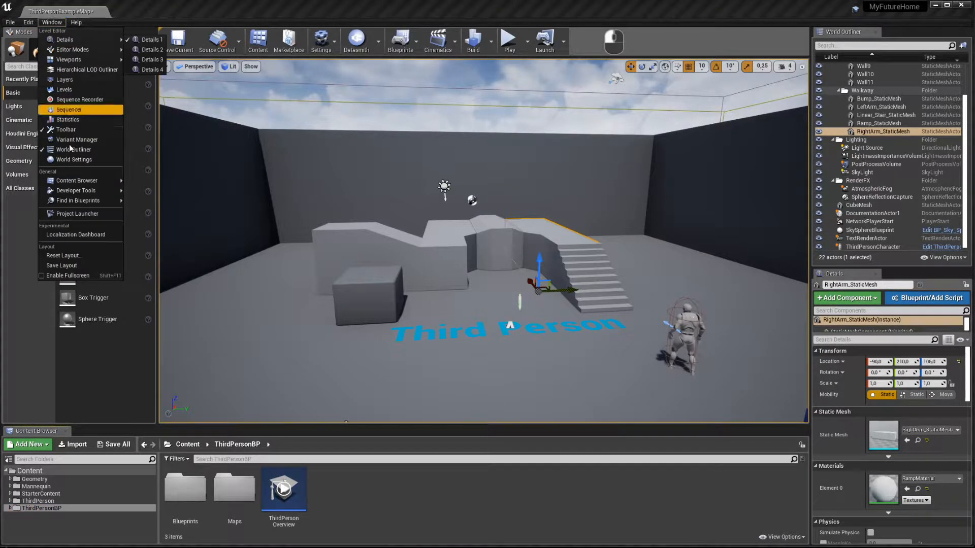
pyautogui.click(122, 12)
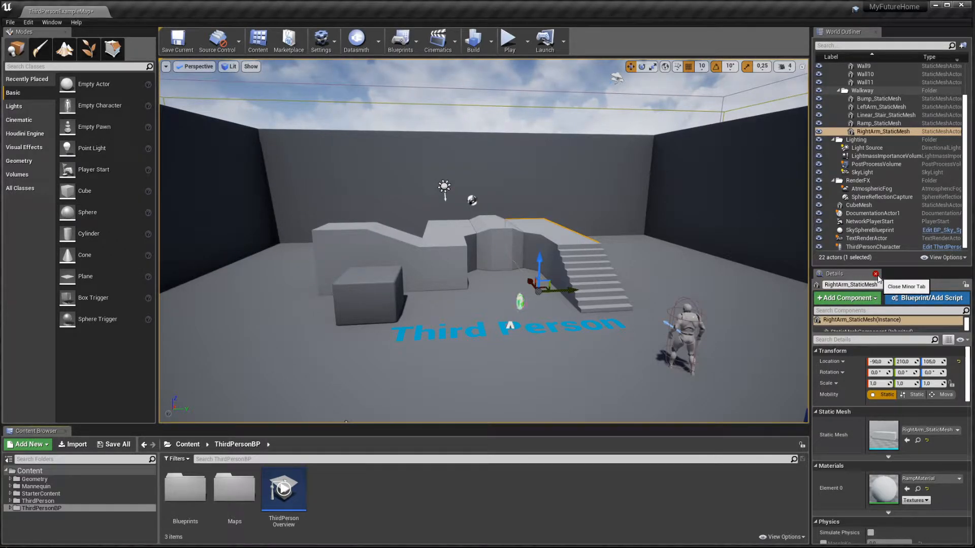
pyautogui.click(876, 274)
pyautogui.click(52, 22)
pyautogui.moveTo(77, 41)
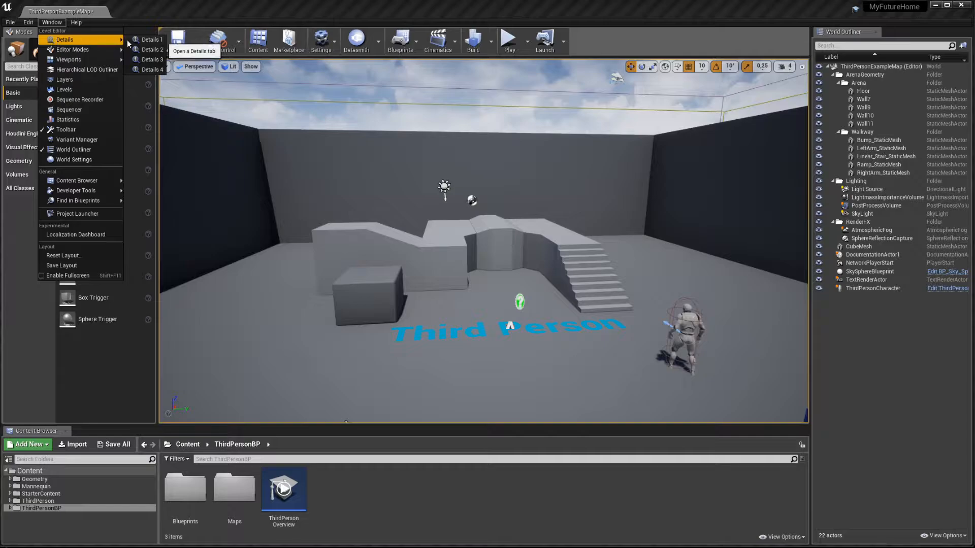
pyautogui.click(144, 39)
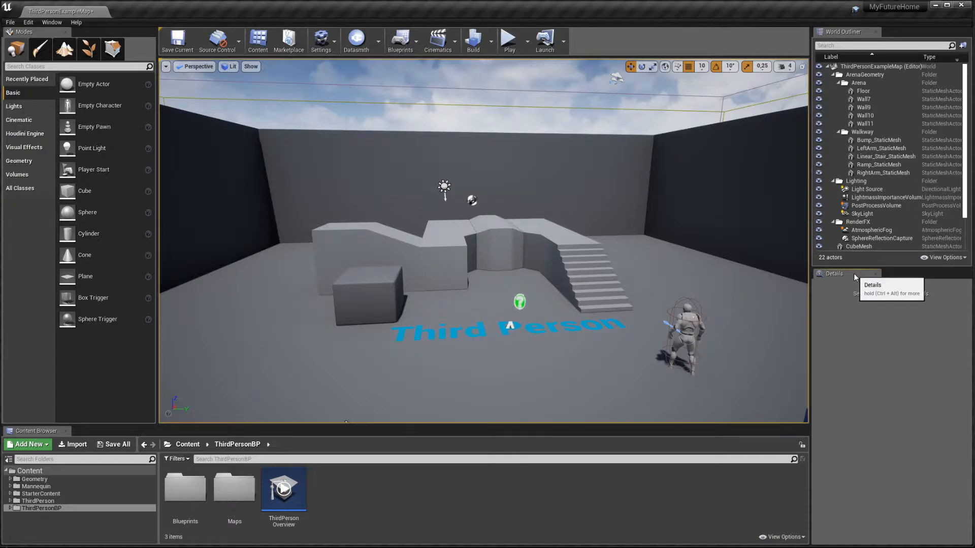
# - Dock the Details panel beside the Content Browser and return it to its place beneath the World Outliner
pyautogui.moveTo(854, 277); pyautogui.dragTo(765, 486)
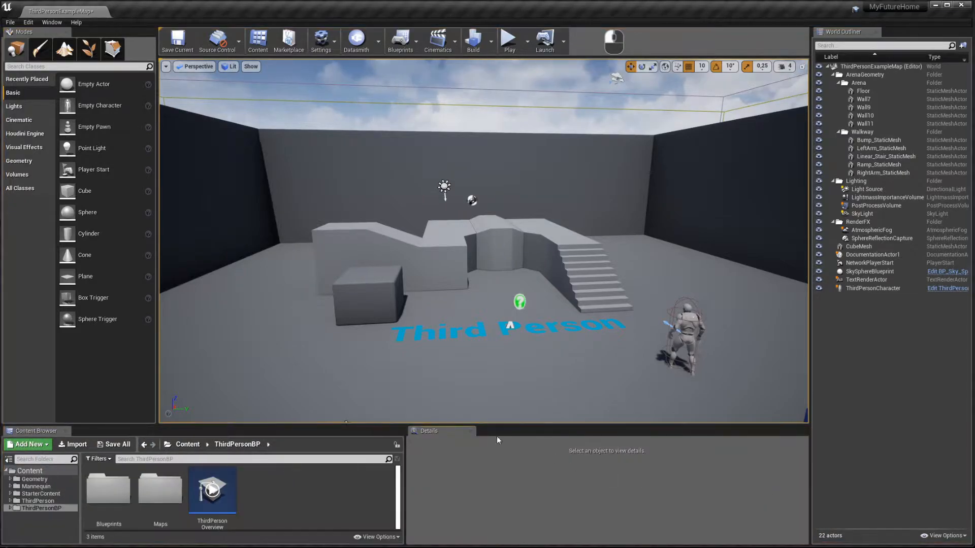
pyautogui.moveTo(434, 430); pyautogui.dragTo(873, 508)
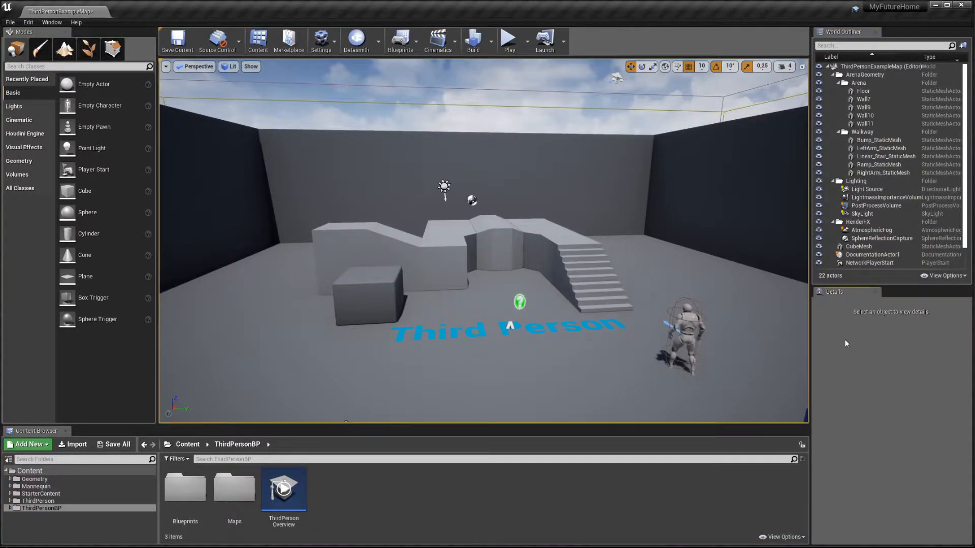
# - Hide the Details panel's tab, select the staircase mesh in the level, and restore the tab
pyautogui.rightClick(841, 293)
pyautogui.click(854, 304)
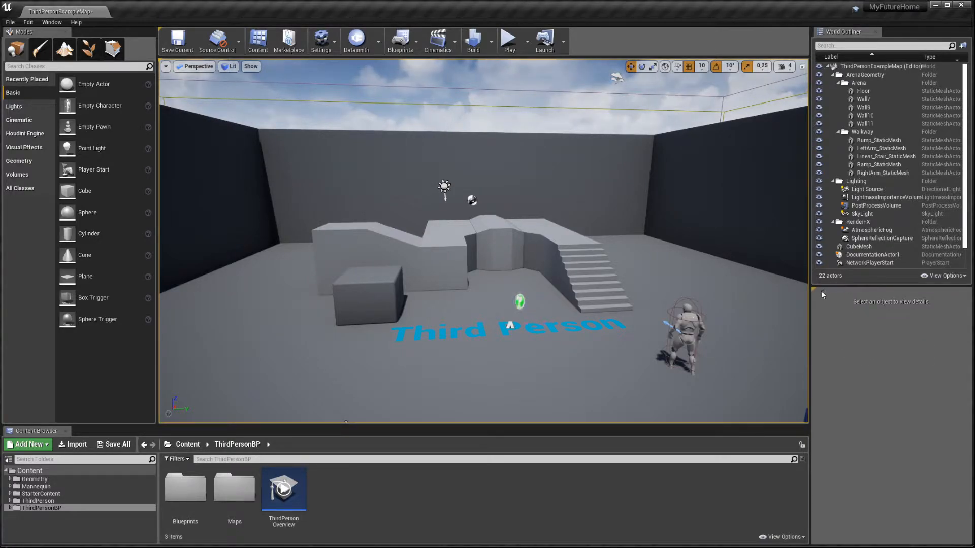
pyautogui.click(582, 271)
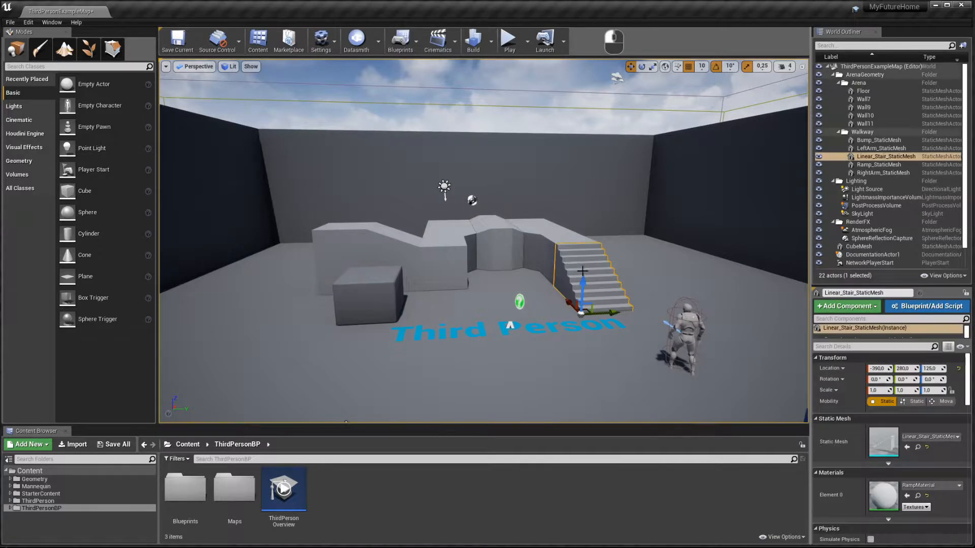
pyautogui.click(813, 291)
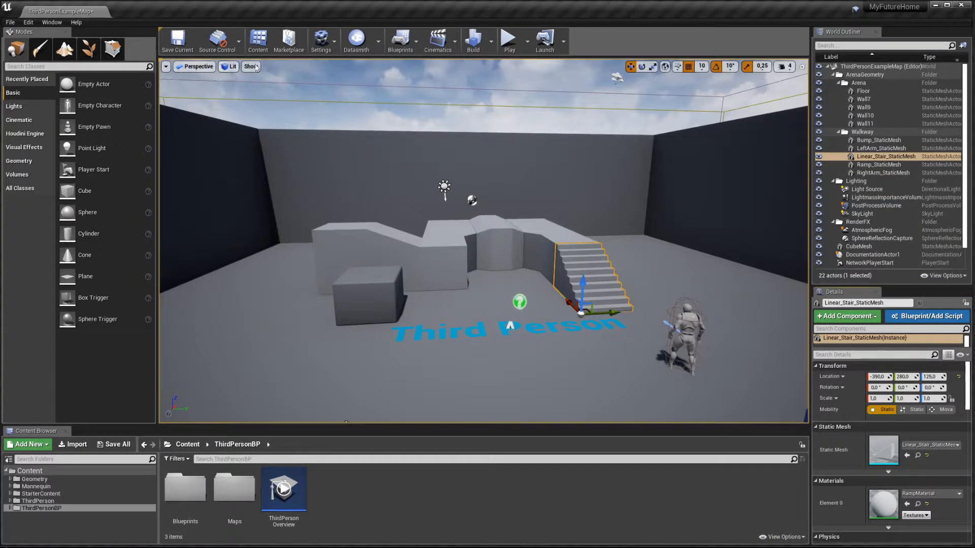
# - Show the viewport's tab and hide it again
pyautogui.click(160, 59)
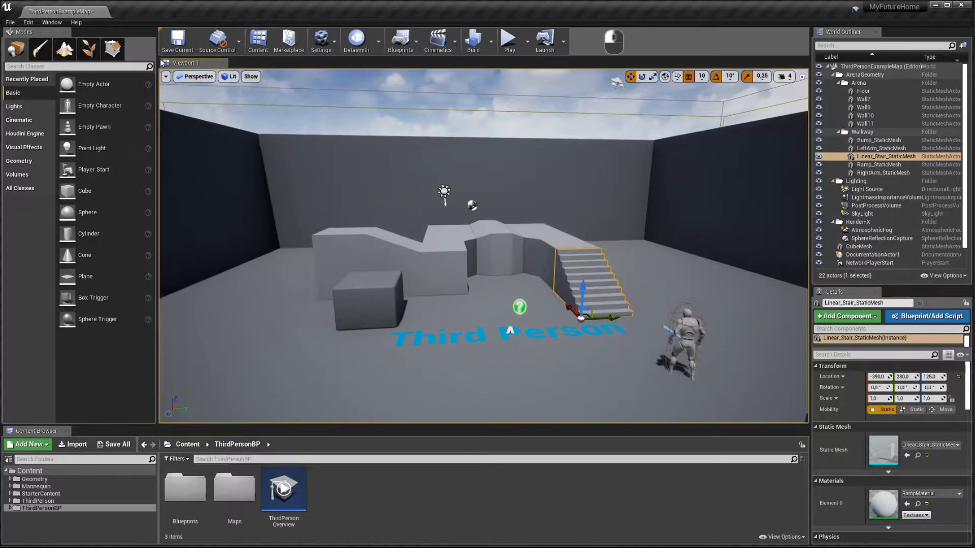
pyautogui.rightClick(174, 61)
pyautogui.click(188, 72)
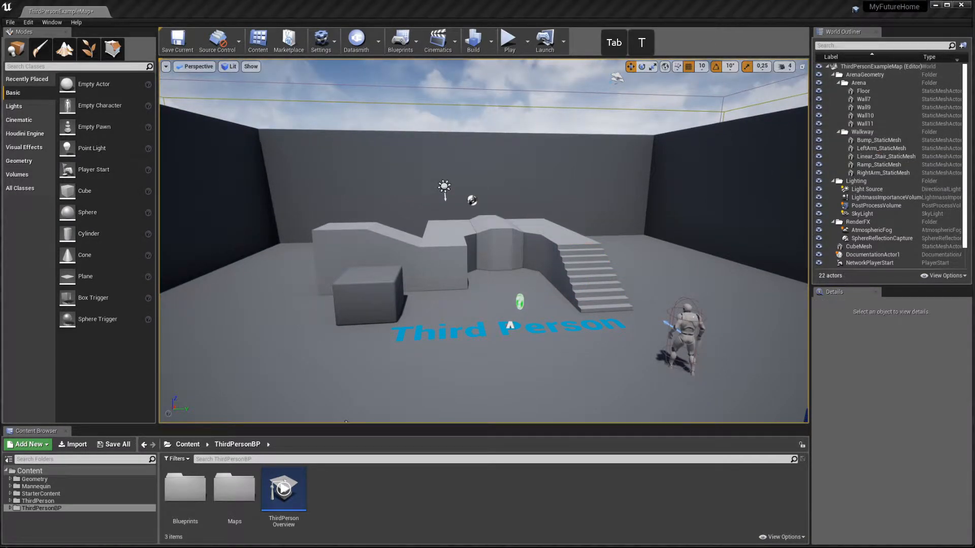
# - Switch to the Unreal Engine 4 Documentation in the browser and open the Level Designer Quick Start from Get Started with UE4
pyautogui.hotkey('alt', 'Tab')
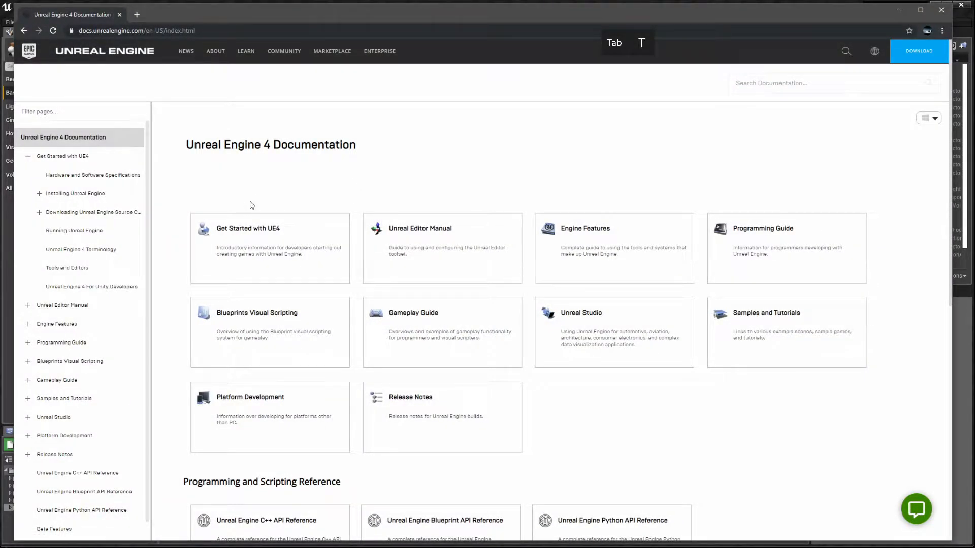
pyautogui.click(224, 251)
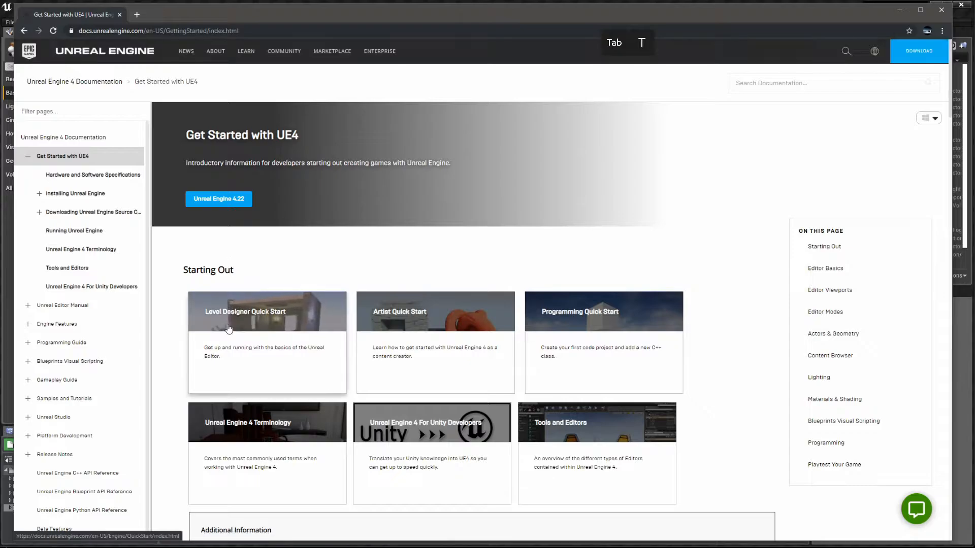
pyautogui.click(264, 324)
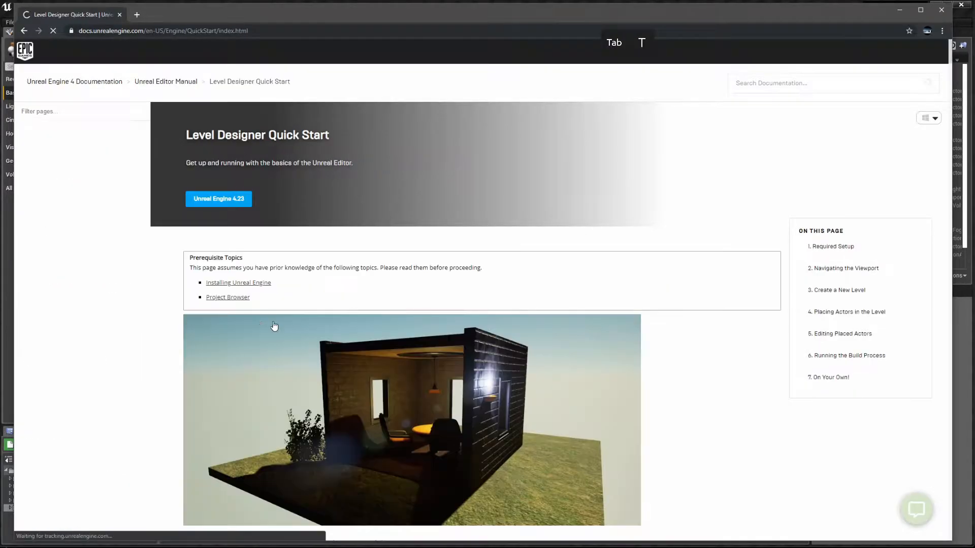
# - Examine the standard, WASD fly, and orbit, dolly and track controls described for navigating the viewport
pyautogui.scroll(-20, 693, 244)
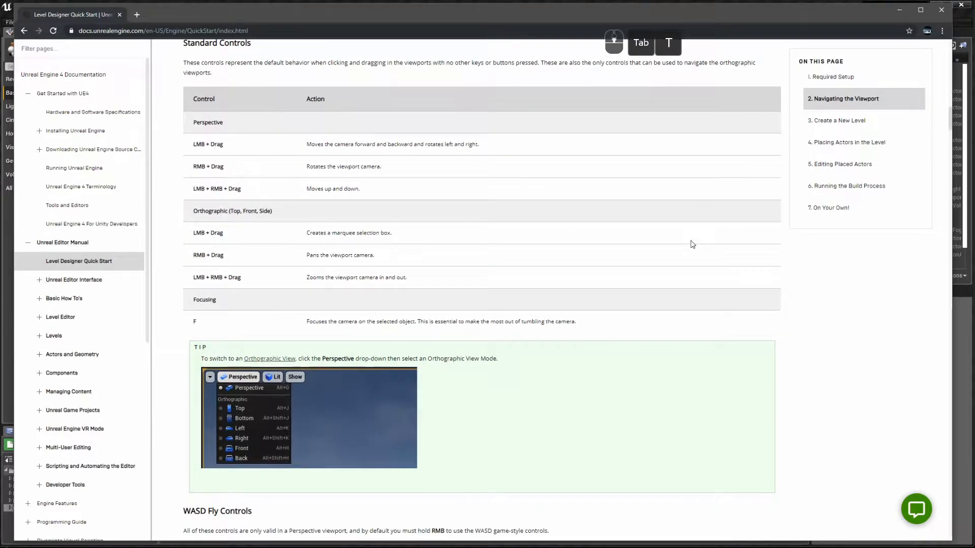
pyautogui.moveTo(185, 145); pyautogui.dragTo(264, 275)
pyautogui.click(264, 274)
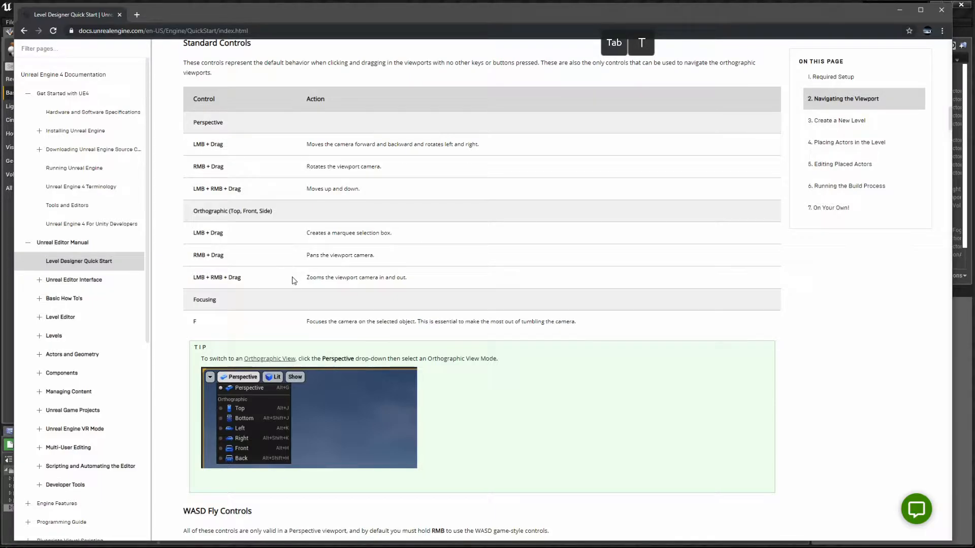
pyautogui.scroll(-8, 581, 317)
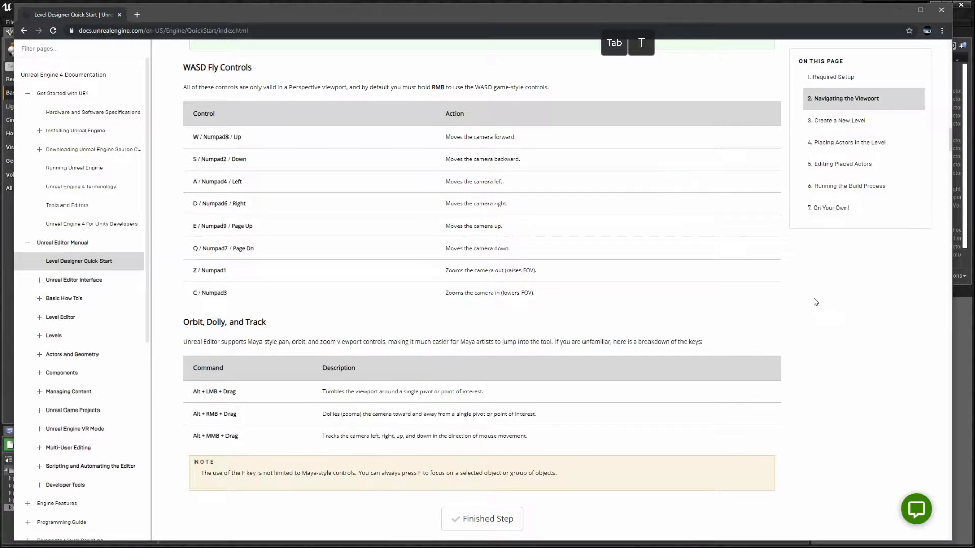
# - Switch back to the Unreal Editor and fly the perspective camera around the level, rotating and moving in all directions
pyautogui.scroll(-3, 816, 302)
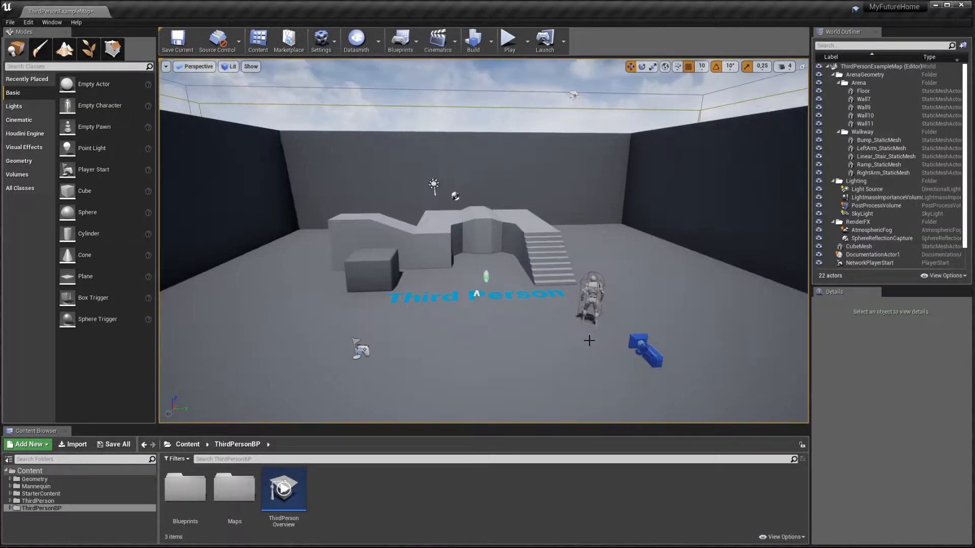
pyautogui.scroll(-3, 578, 329)
pyautogui.moveTo(549, 342); pyautogui.dragTo(554, 325, button='right')
pyautogui.press('w')
pyautogui.press('a')
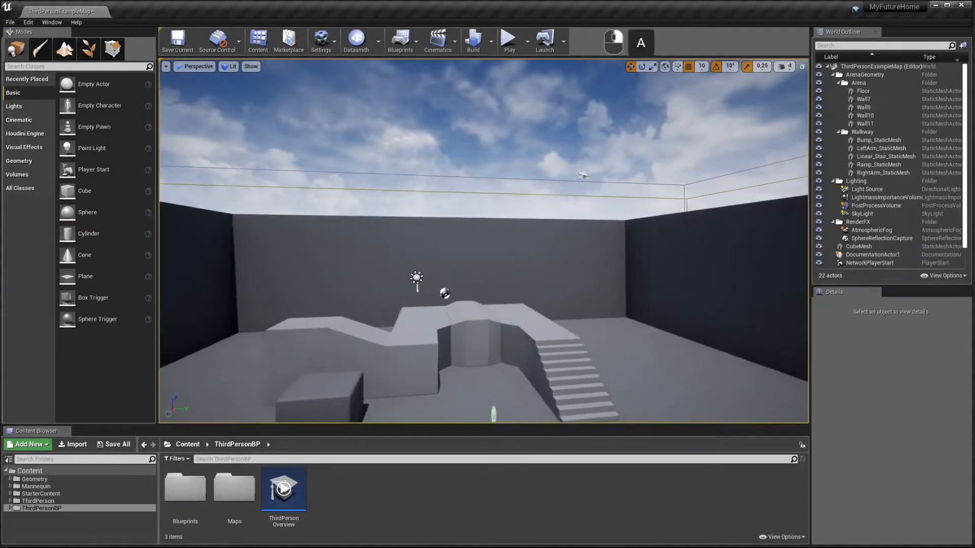
pyautogui.press('d')
pyautogui.press('d')
pyautogui.moveTo(554, 325); pyautogui.dragTo(437, 363, button='right')
pyautogui.press('e')
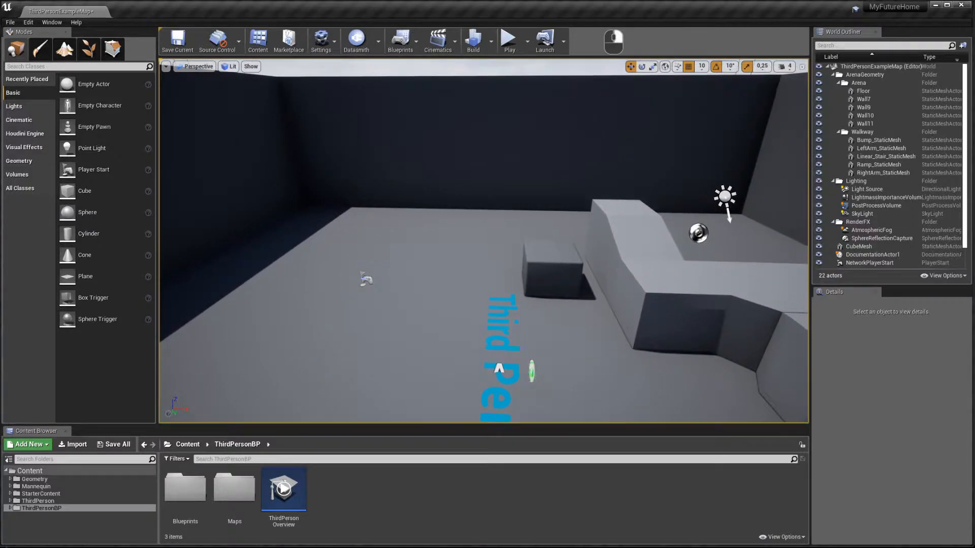
pyautogui.moveTo(484, 240); pyautogui.dragTo(508, 238, button='right')
pyautogui.press('w')
pyautogui.press('a')
pyautogui.press('d')
pyautogui.press('w')
pyautogui.press('a')
pyautogui.press('d')
pyautogui.press('w')
pyautogui.press('a')
pyautogui.press('d')
pyautogui.press('w')
pyautogui.press('a')
pyautogui.press('w')
pyautogui.press('s')
pyautogui.press('d')
pyautogui.press('a')
pyautogui.press('w')
pyautogui.press('d')
pyautogui.moveTo(631, 283); pyautogui.dragTo(570, 285, button='right')
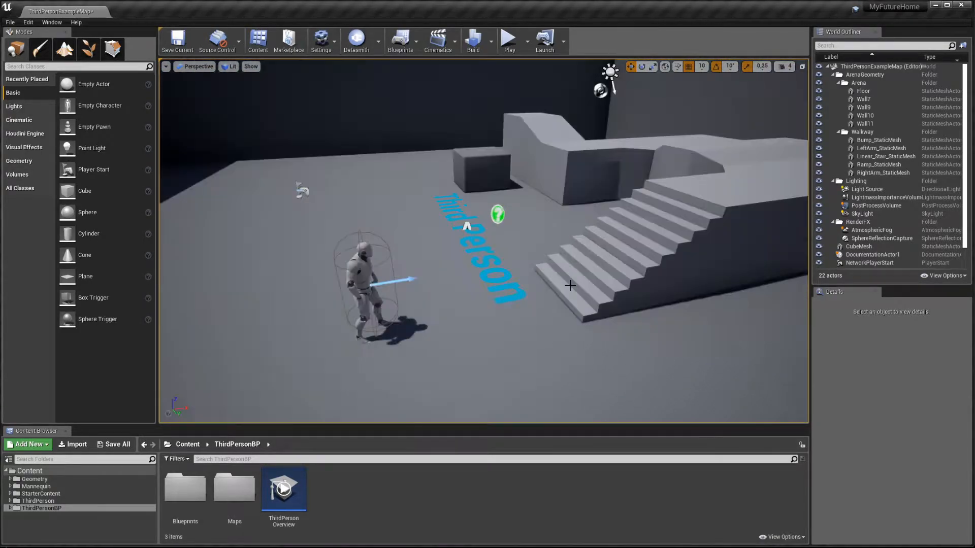
# - Select the cube mesh in the level, focus the view on it, and orbit around it
pyautogui.click(477, 166)
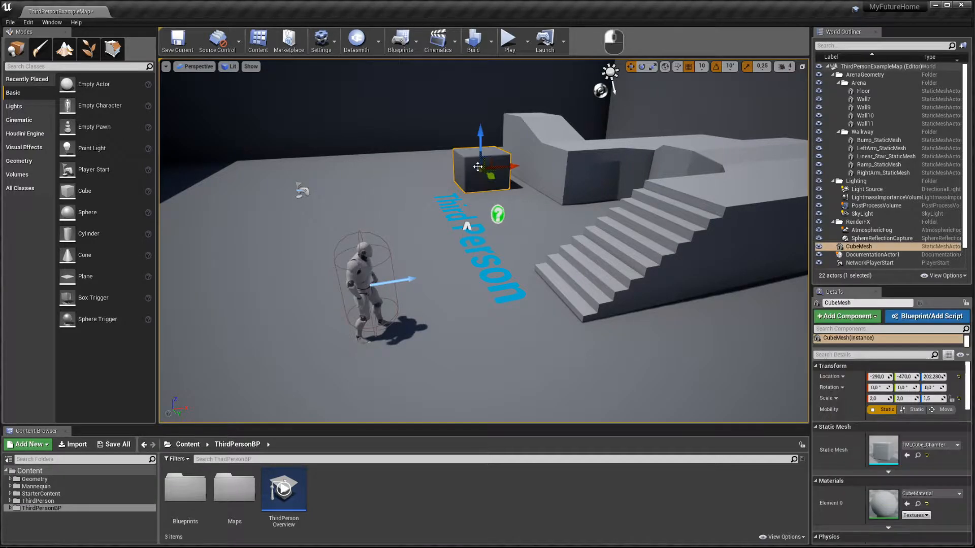
pyautogui.press('f')
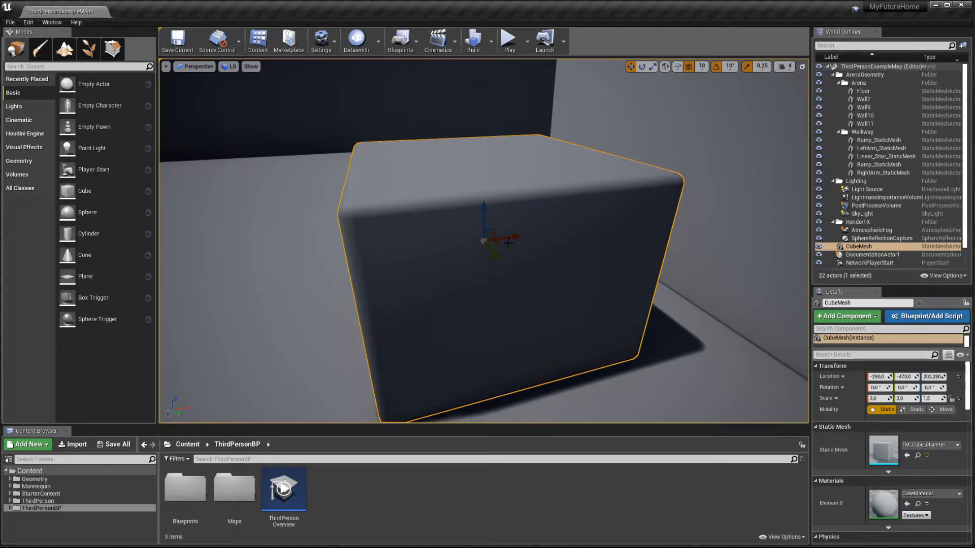
pyautogui.press('alt')
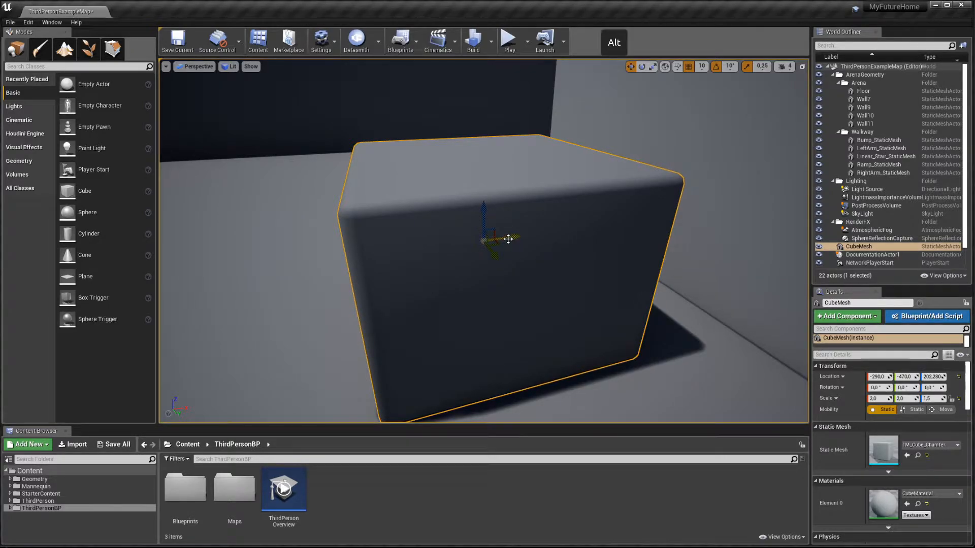
pyautogui.moveTo(454, 261)
pyautogui.keyDown('alt'); pyautogui.mouseDown()
pyautogui.moveTo(447, 305)
pyautogui.moveTo(427, 193)
pyautogui.moveTo(447, 355)
pyautogui.moveTo(442, 284)
pyautogui.moveTo(452, 260)
pyautogui.mouseUp(); pyautogui.keyUp('alt')
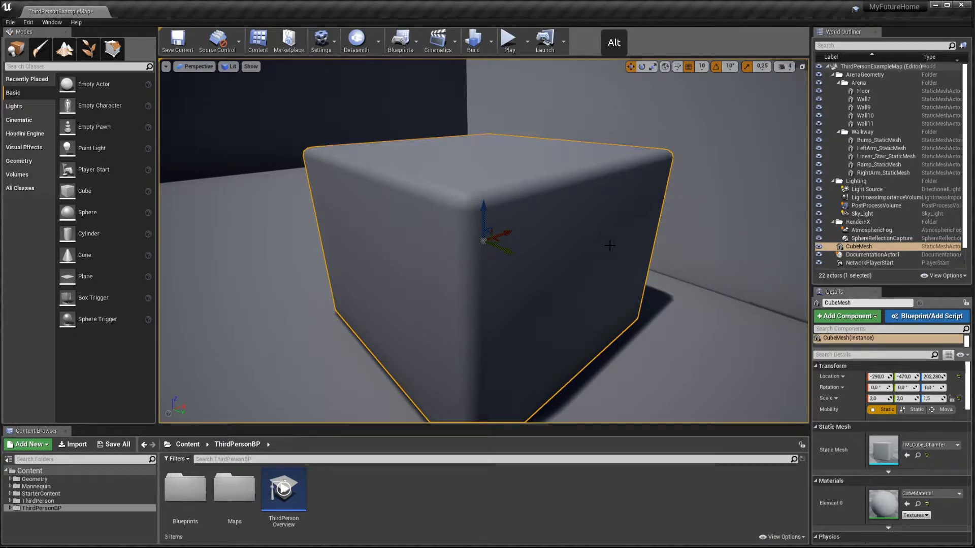
# - Dolly the camera away from the cube and zoom the viewport in and out
pyautogui.moveTo(609, 245)
pyautogui.keyDown('alt'); pyautogui.mouseDown(button='right')
pyautogui.moveTo(539, 256)
pyautogui.moveTo(629, 252)
pyautogui.moveTo(612, 250)
pyautogui.mouseUp(button='right'); pyautogui.keyUp('alt')
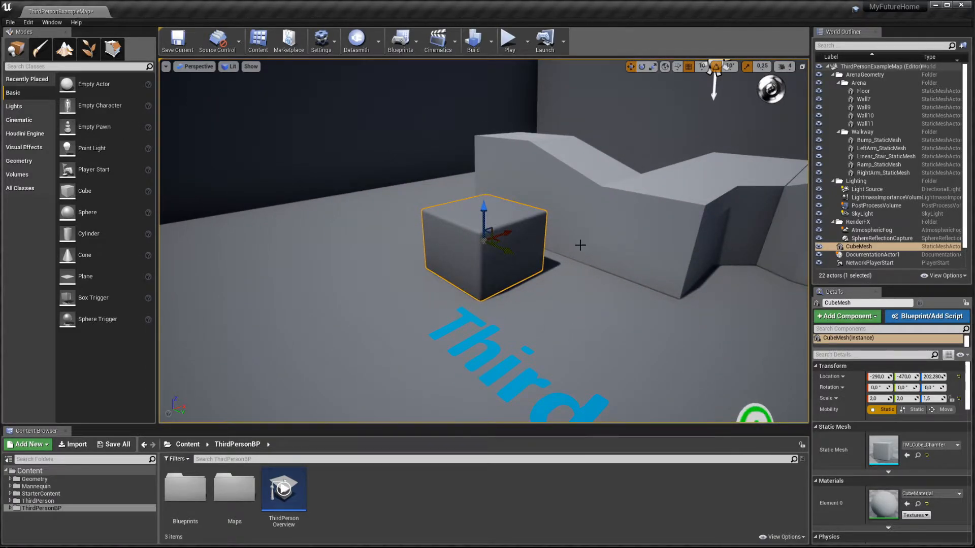
pyautogui.scroll(1, 581, 245)
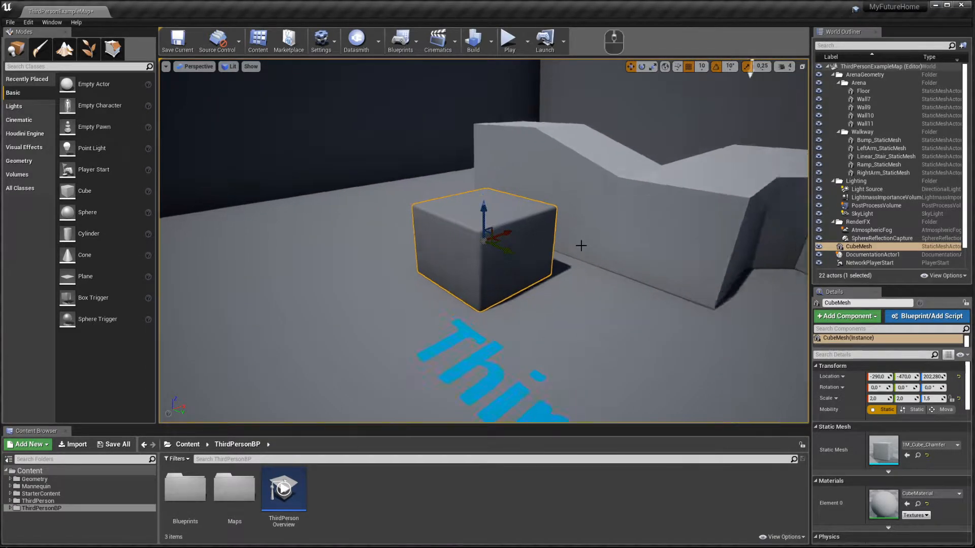
pyautogui.scroll(3, 581, 246)
pyautogui.scroll(-8, 582, 246)
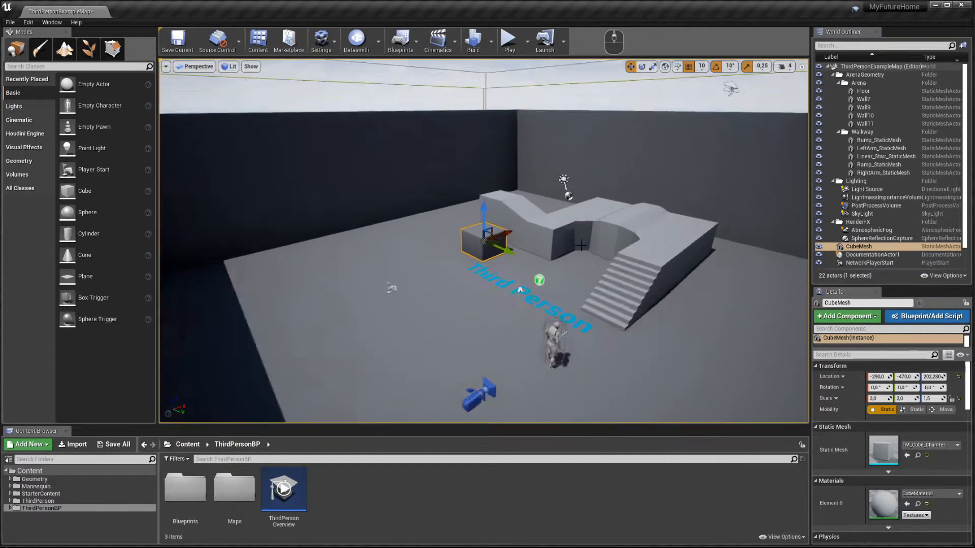
pyautogui.scroll(5, 582, 246)
# - Select the SkySphereBlueprint actor from the level's actor list and focus the view on it
pyautogui.scroll(-3, 581, 245)
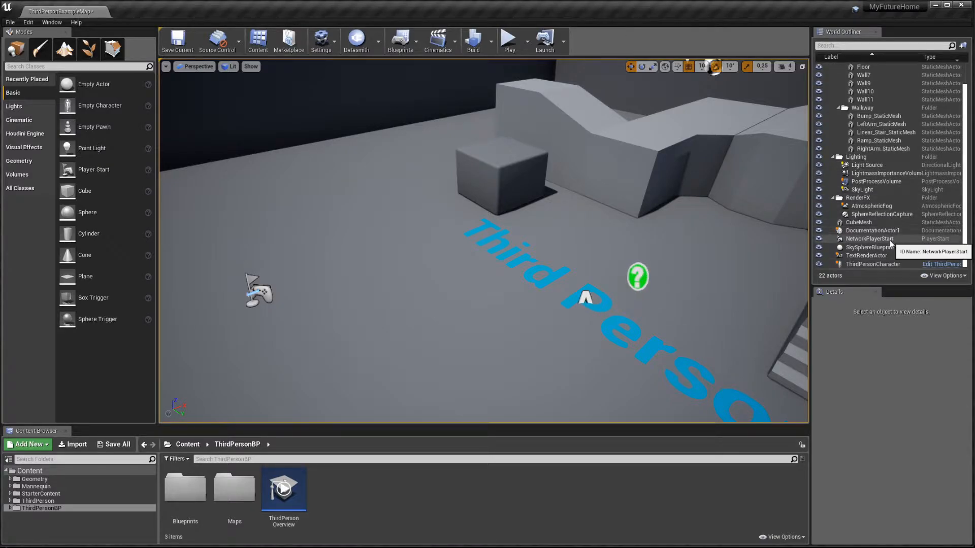
pyautogui.click(870, 247)
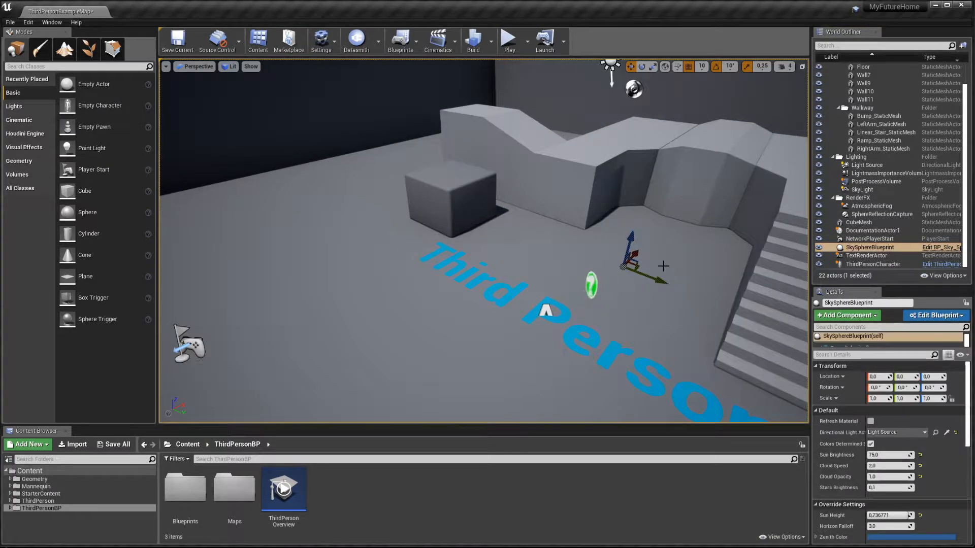
pyautogui.press('f')
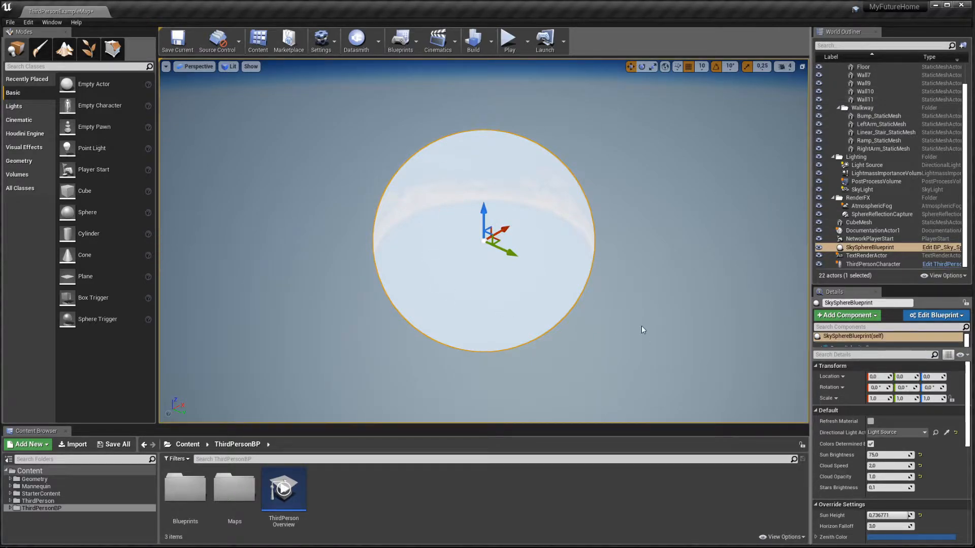
# - Select the Wall9 actor from the level's actor list and focus the view on it
pyautogui.click(864, 83)
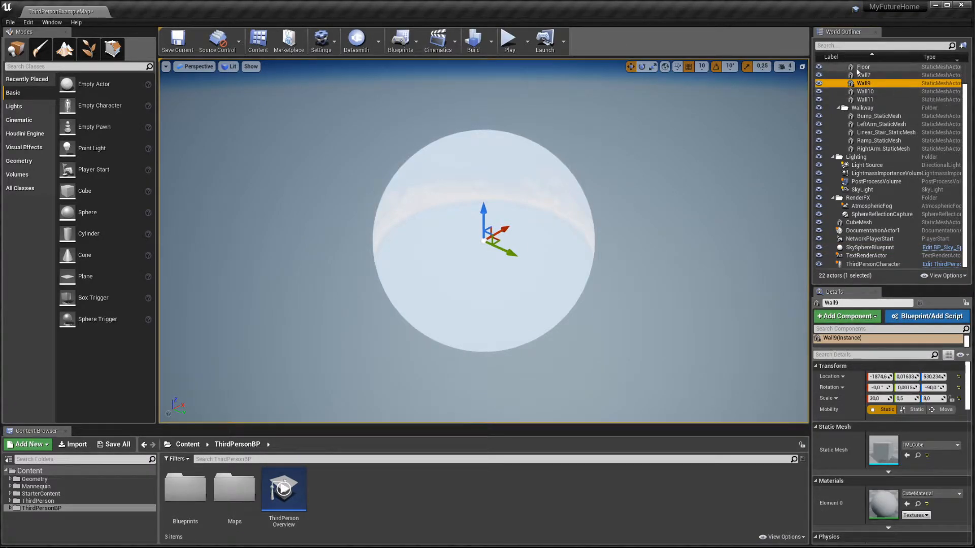
pyautogui.moveTo(651, 233); pyautogui.dragTo(649, 233, button='right')
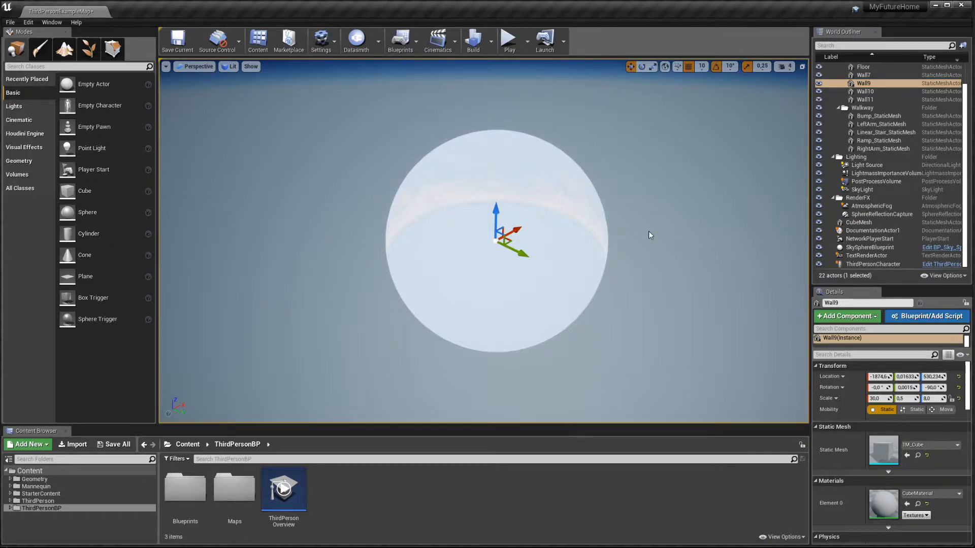
pyautogui.press('f')
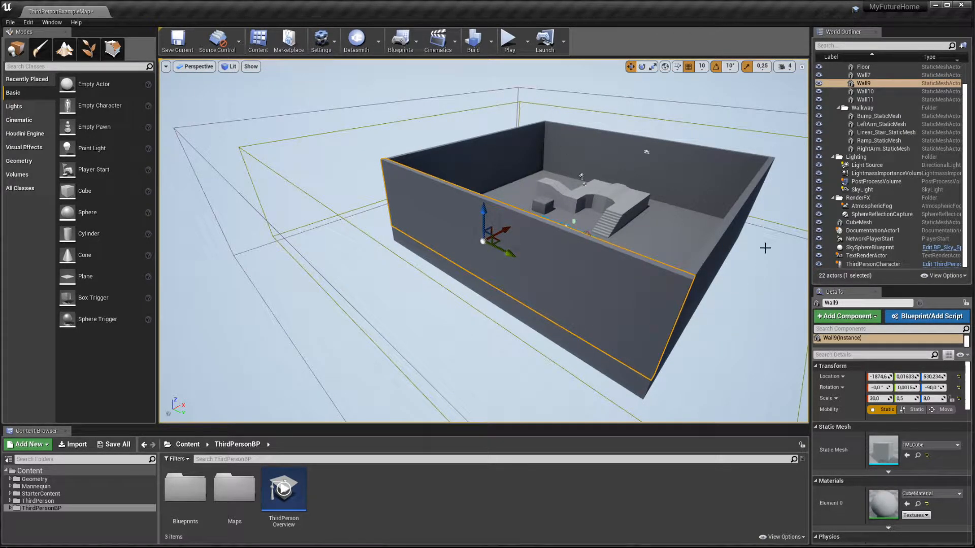
# - Select the green question-mark documentation actor in the level, focus the view on it, and clear the selection
pyautogui.moveTo(567, 210); pyautogui.dragTo(574, 198, button='right')
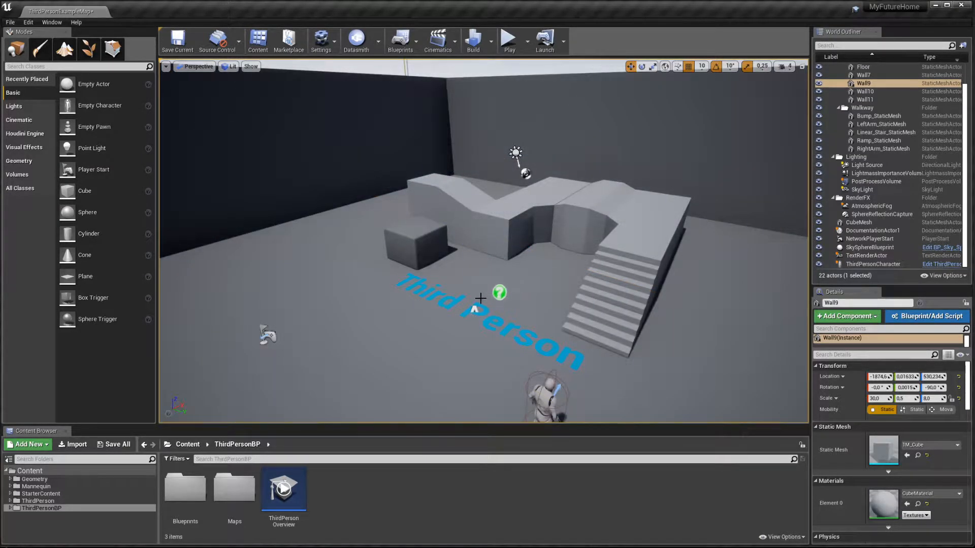
pyautogui.click(499, 292)
pyautogui.press('f')
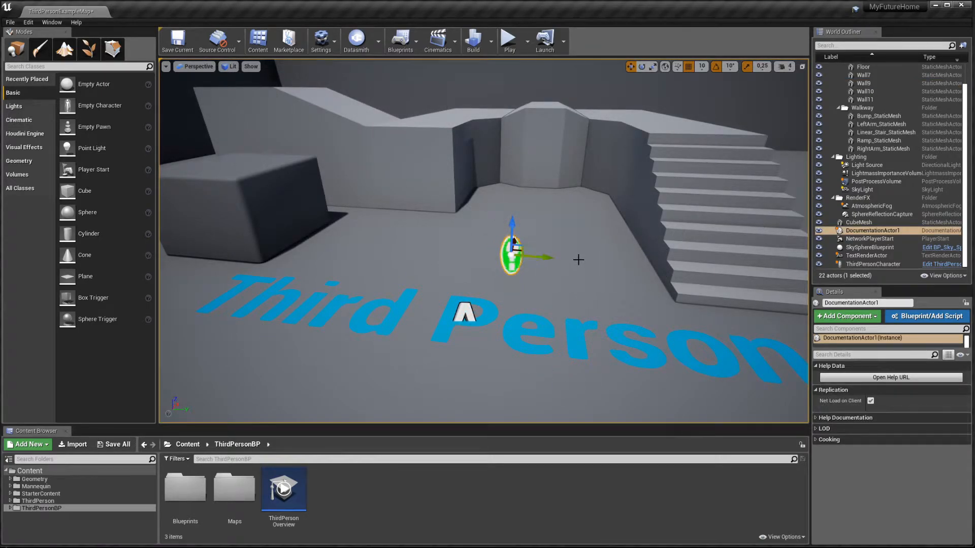
pyautogui.press('Escape')
# - Select the stairs, cube mesh and left walkway arm together, and take the left arm and cube back out of the selection
pyautogui.moveTo(584, 265); pyautogui.dragTo(609, 251, button='right')
pyautogui.press('s')
pyautogui.press('a')
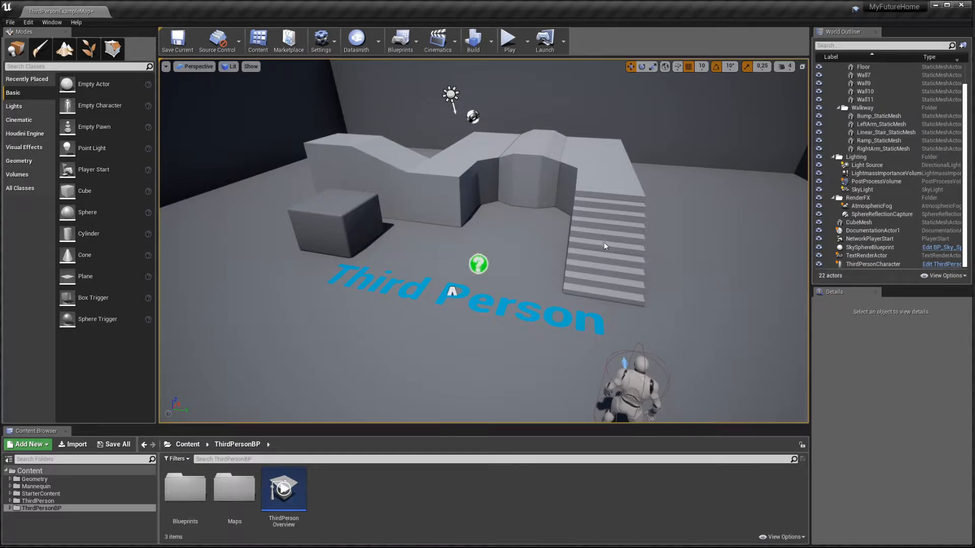
pyautogui.click(604, 246)
pyautogui.keyDown('ctrl'); pyautogui.click(343, 230); pyautogui.keyUp('ctrl')
pyautogui.keyDown('ctrl'); pyautogui.click(421, 192); pyautogui.keyUp('ctrl')
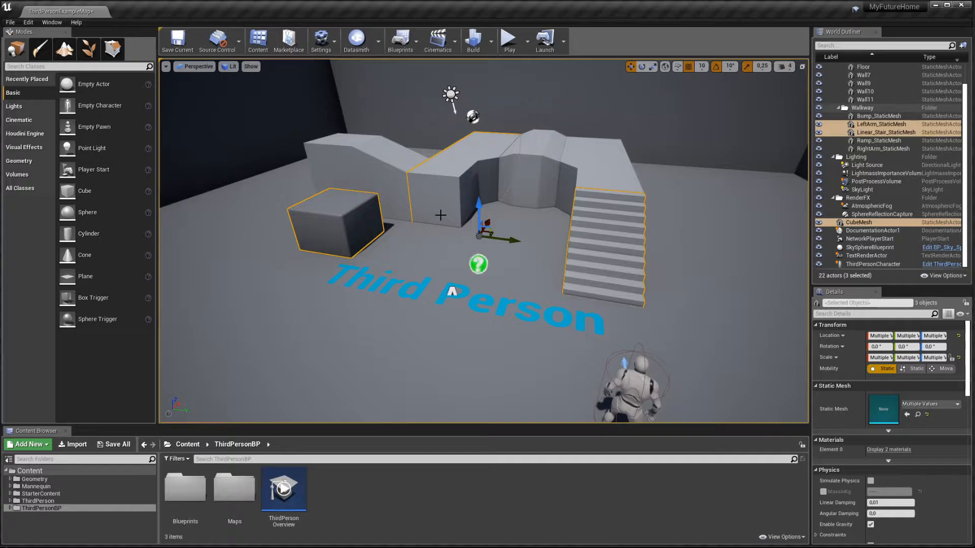
pyautogui.keyDown('ctrl'); pyautogui.click(455, 169); pyautogui.keyUp('ctrl')
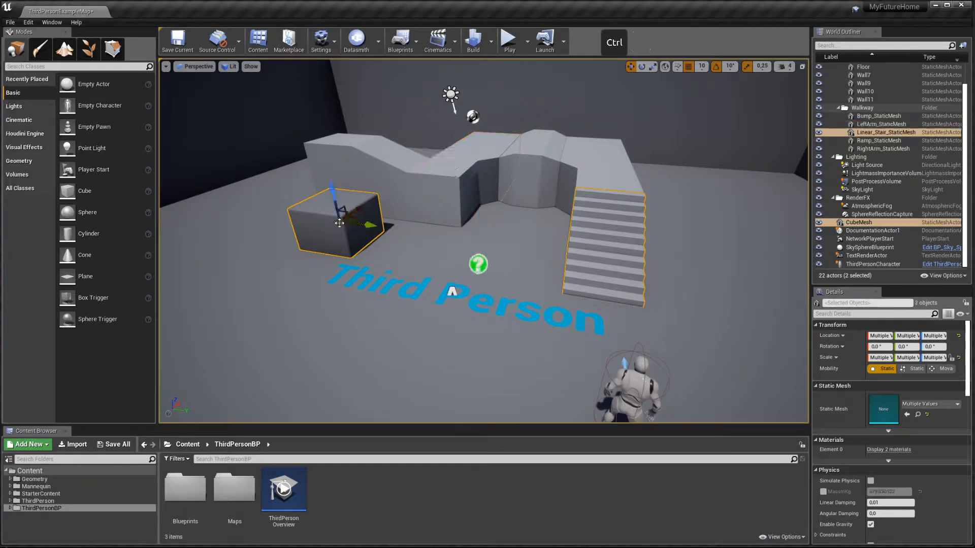
pyautogui.keyDown('ctrl'); pyautogui.click(351, 224); pyautogui.keyUp('ctrl')
# - Add the left arm, ramp, bump, right arm and cube mesh to the stair selection, and remove the right arm again
pyautogui.keyDown('ctrl'); pyautogui.click(444, 178); pyautogui.keyUp('ctrl')
pyautogui.keyDown('ctrl'); pyautogui.click(356, 158); pyautogui.keyUp('ctrl')
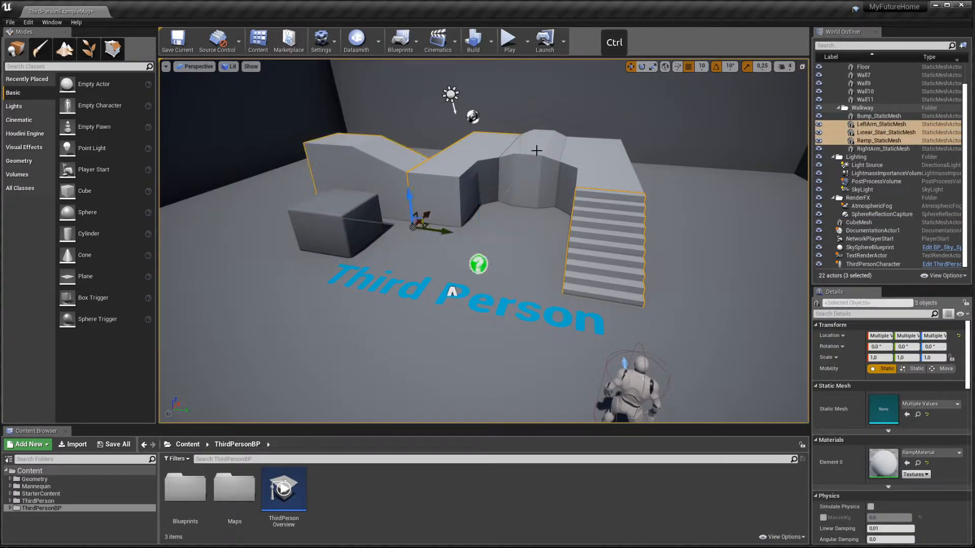
pyautogui.keyDown('ctrl'); pyautogui.click(536, 151); pyautogui.keyUp('ctrl')
pyautogui.keyDown('ctrl'); pyautogui.click(547, 173); pyautogui.keyUp('ctrl')
pyautogui.keyDown('ctrl'); pyautogui.click(361, 214); pyautogui.keyUp('ctrl')
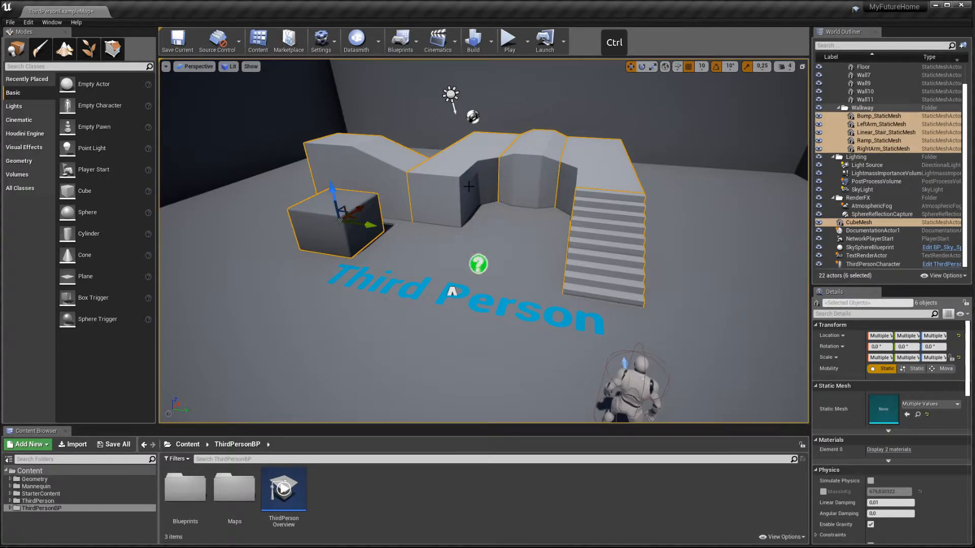
pyautogui.keyDown('ctrl'); pyautogui.click(580, 251); pyautogui.keyUp('ctrl')
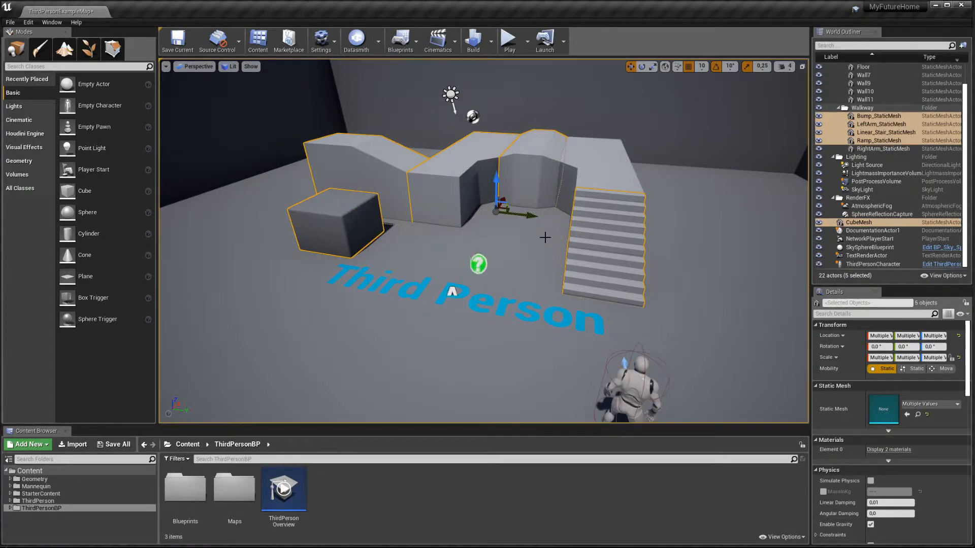
# - Clear the multiple selection, select only the linear stair mesh, and deselect it
pyautogui.press('Escape')
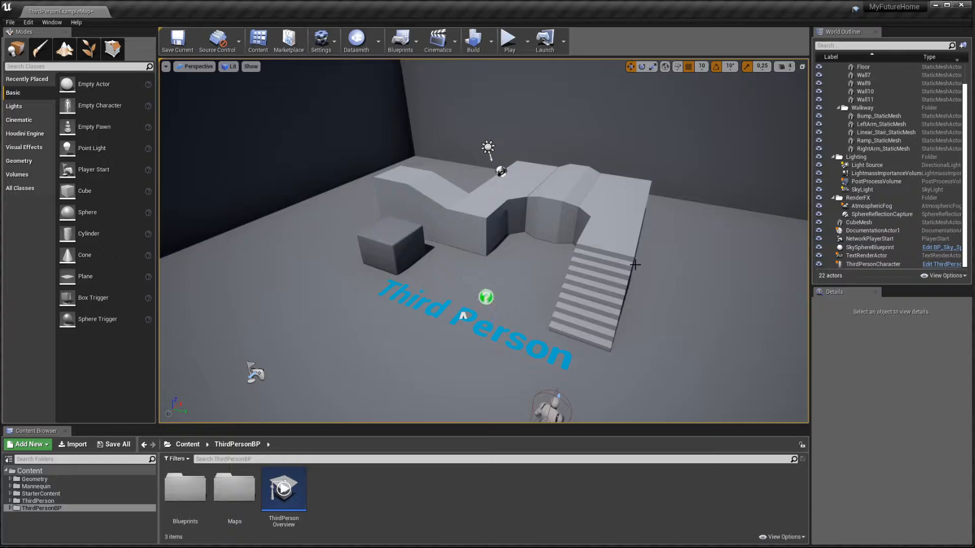
pyautogui.click(605, 273)
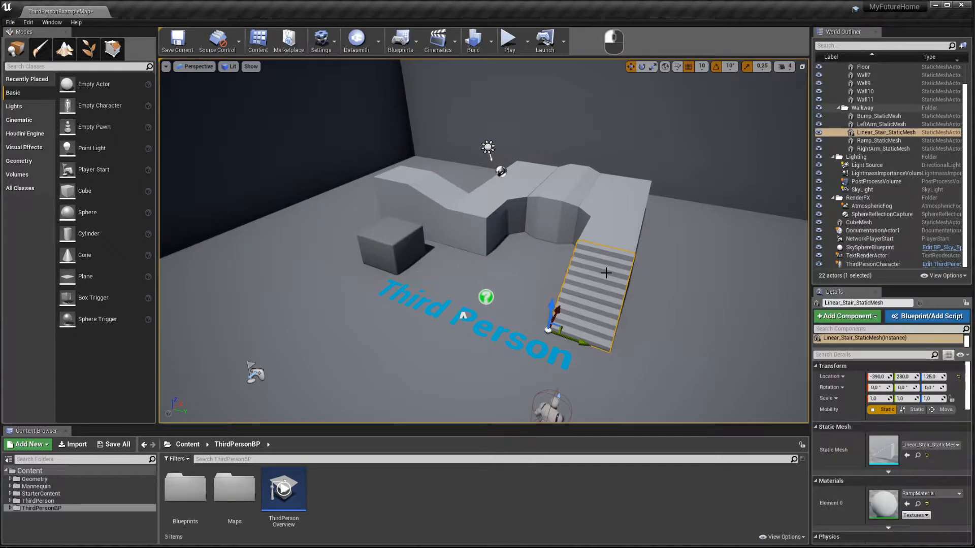
pyautogui.press('Escape')
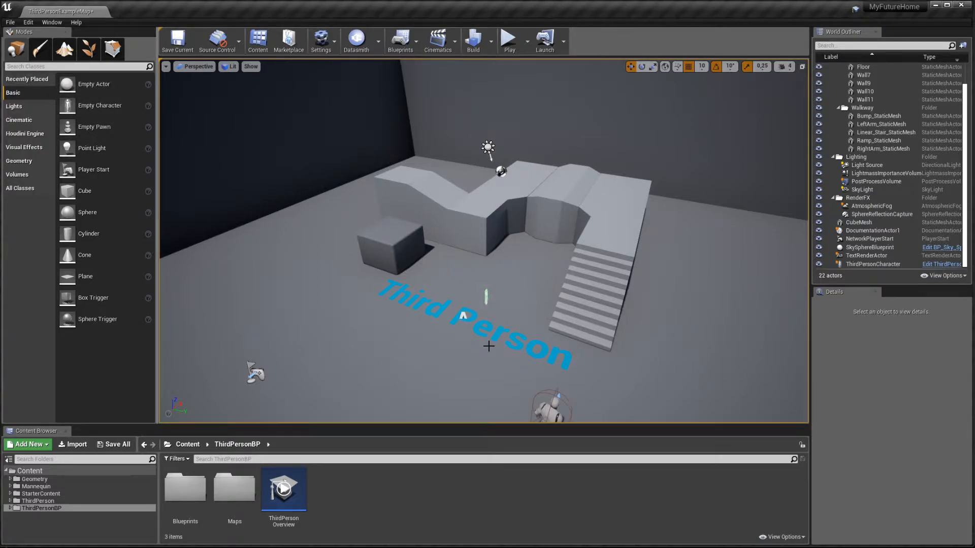
# - Place a Basic Cube on the floor beside the Third Person text, at about X -650, Y -80, Z 130
pyautogui.press('shift')
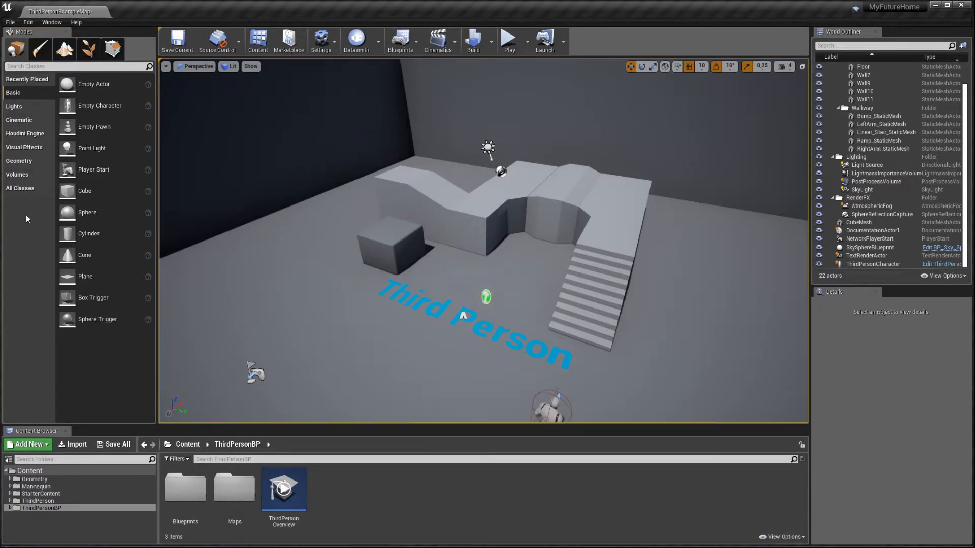
pyautogui.click(104, 194)
pyautogui.moveTo(104, 194); pyautogui.dragTo(414, 345)
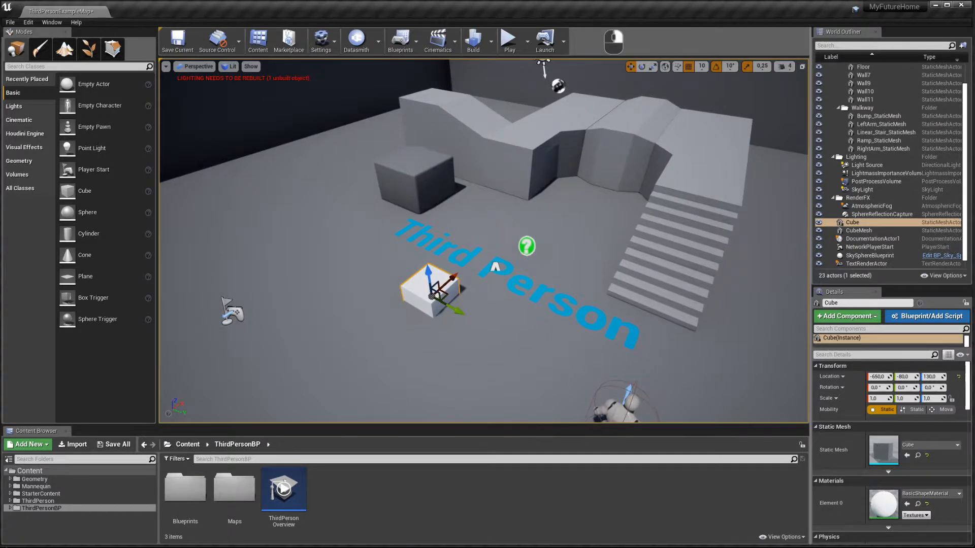
# - Move the new cube along its axes, also with the camera following, to about X -710, Y -200, Z 230
pyautogui.moveTo(483, 241); pyautogui.dragTo(468, 348, button='right')
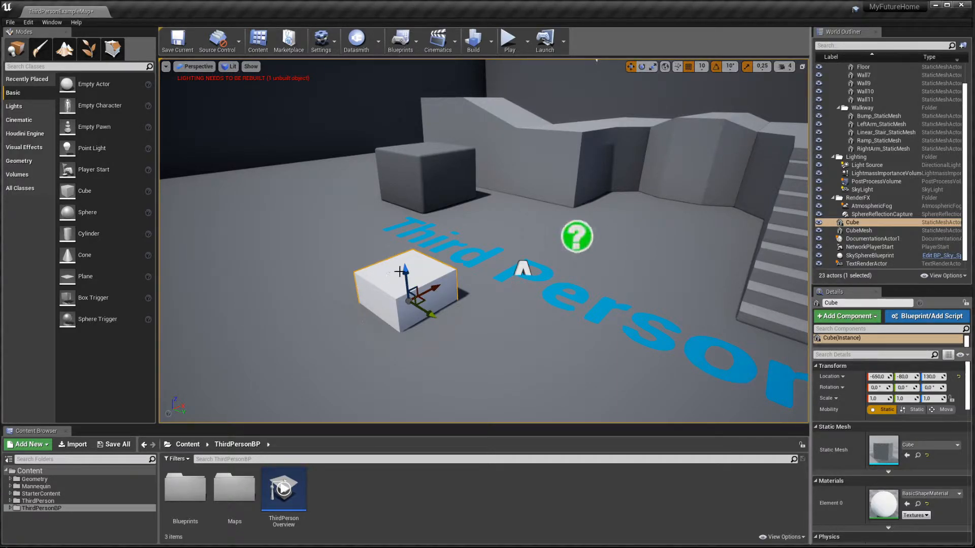
pyautogui.moveTo(400, 272); pyautogui.dragTo(544, 269)
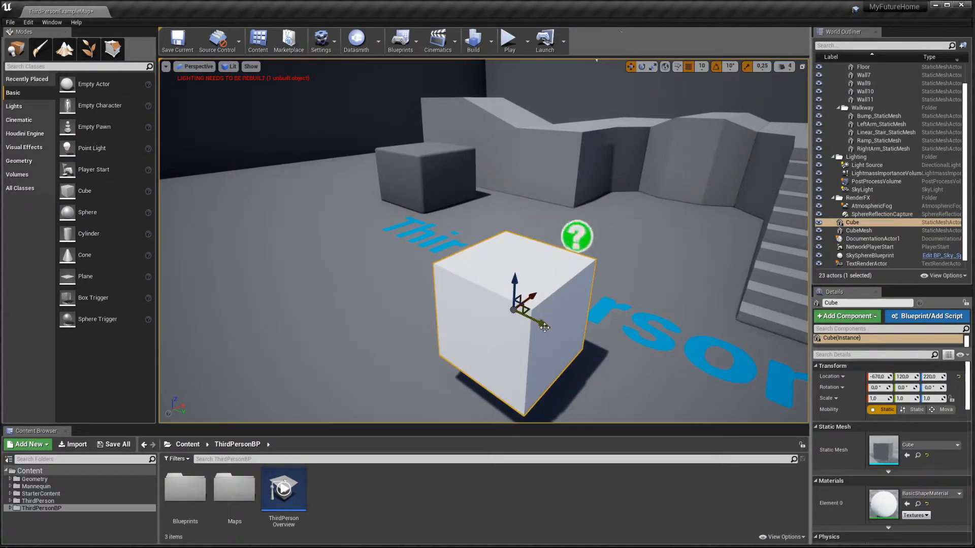
pyautogui.keyDown('shift'); pyautogui.moveTo(543, 318); pyautogui.dragTo(599, 349); pyautogui.keyUp('shift')
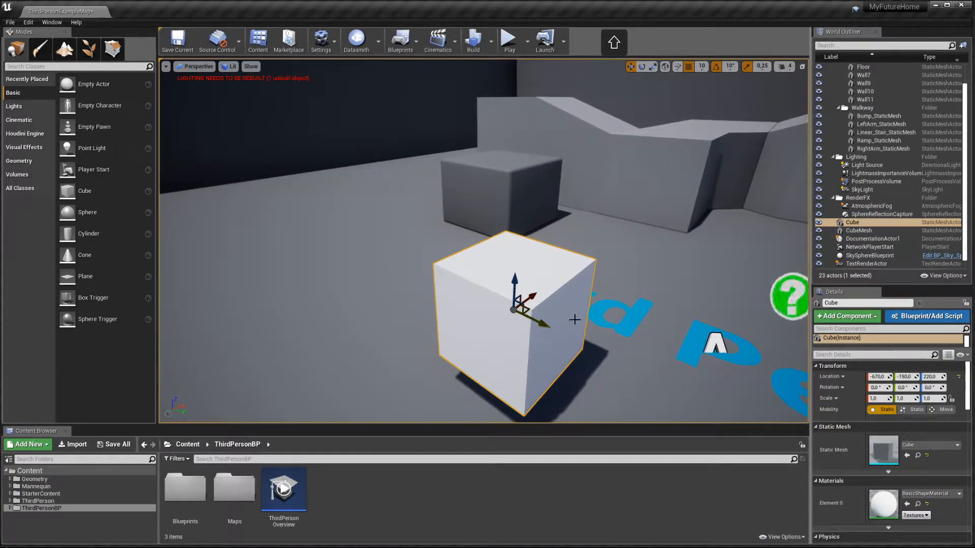
pyautogui.moveTo(523, 307)
pyautogui.mouseDown()
pyautogui.moveTo(445, 309)
pyautogui.moveTo(372, 286)
pyautogui.moveTo(391, 235)
pyautogui.moveTo(513, 224)
pyautogui.moveTo(595, 280)
pyautogui.moveTo(505, 356)
pyautogui.moveTo(355, 342)
pyautogui.moveTo(338, 301)
pyautogui.moveTo(374, 267)
pyautogui.moveTo(511, 257)
pyautogui.moveTo(514, 304)
pyautogui.mouseUp()
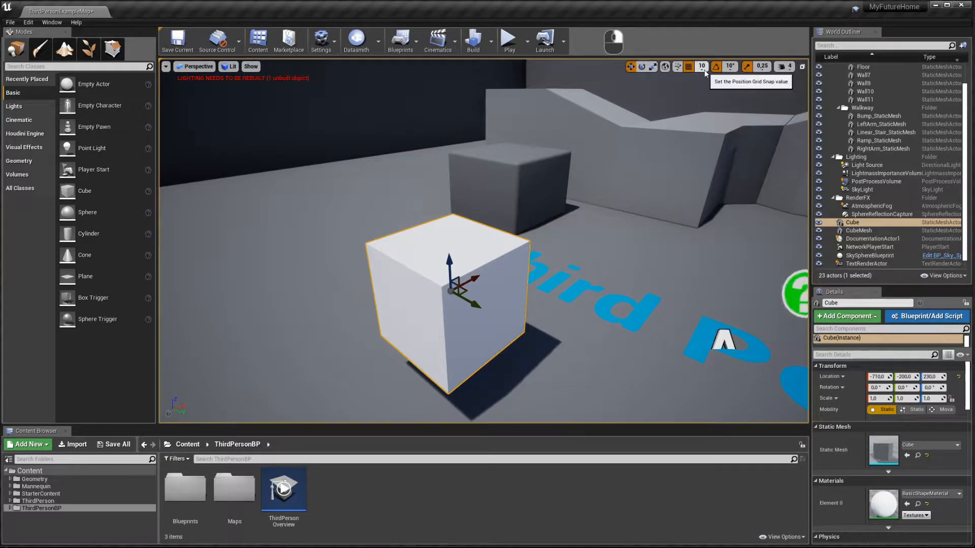
# - Set the position grid snap to 100 and try moving the cube in increments of that size
pyautogui.click(702, 66)
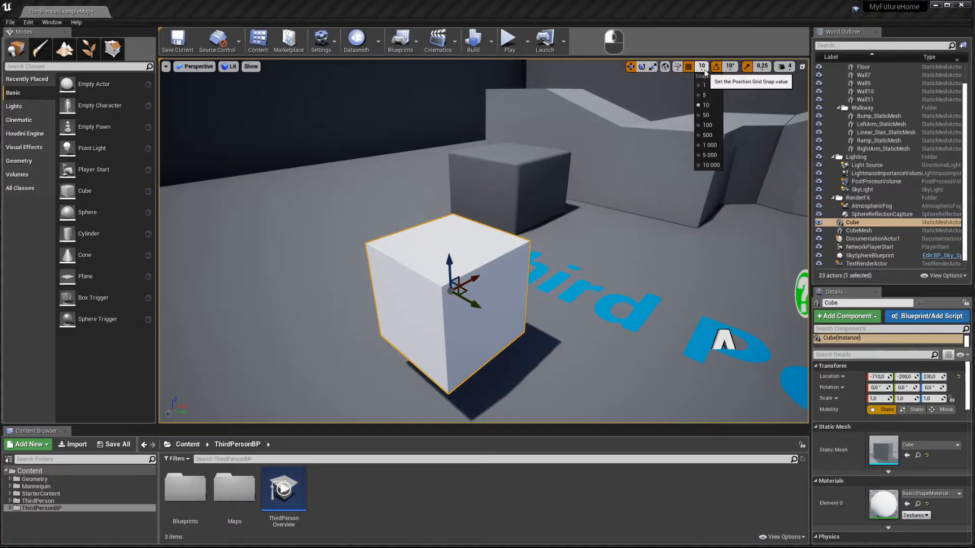
pyautogui.click(706, 125)
pyautogui.moveTo(473, 307); pyautogui.dragTo(447, 295)
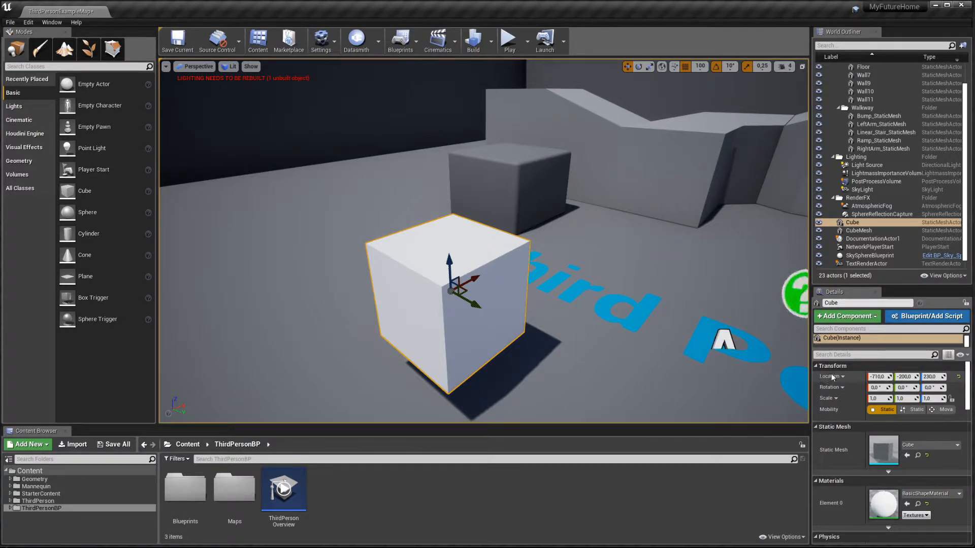
# - Set the cube's Z location to 400 and focus the view on it
pyautogui.click(930, 376)
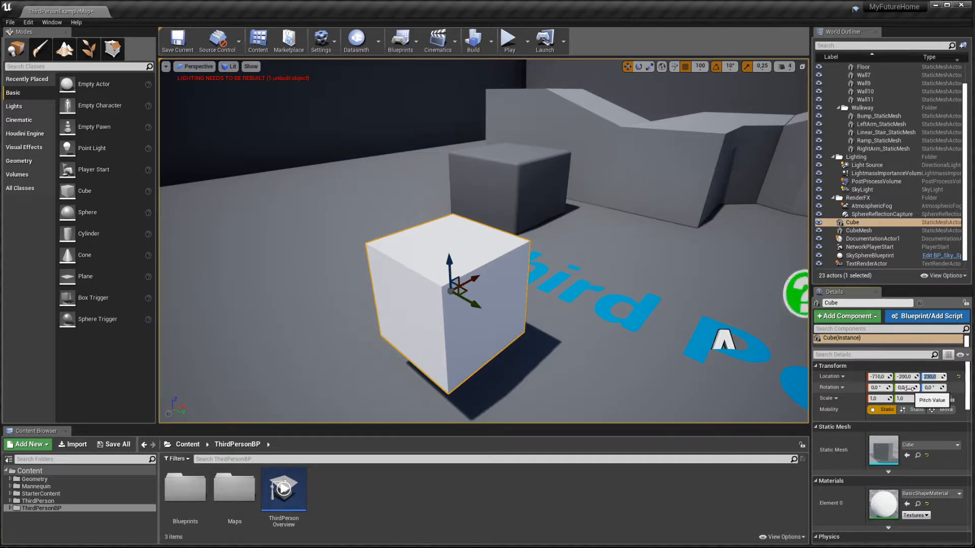
pyautogui.write('400')
pyautogui.press('Return')
pyautogui.press('f')
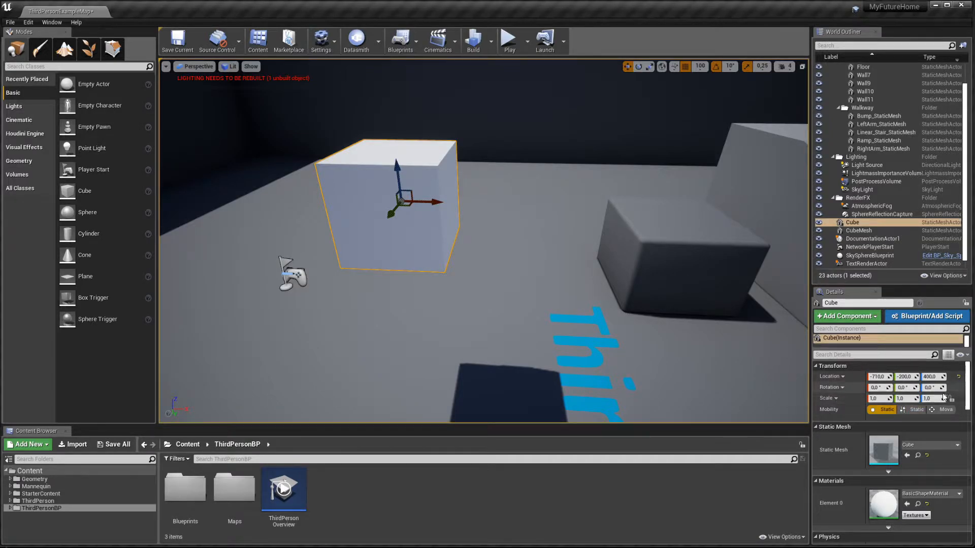
# - Switch the cube's transform gizmo between the rotate and scale modes, and return to the move mode
pyautogui.click(639, 69)
pyautogui.click(647, 67)
pyautogui.click(640, 69)
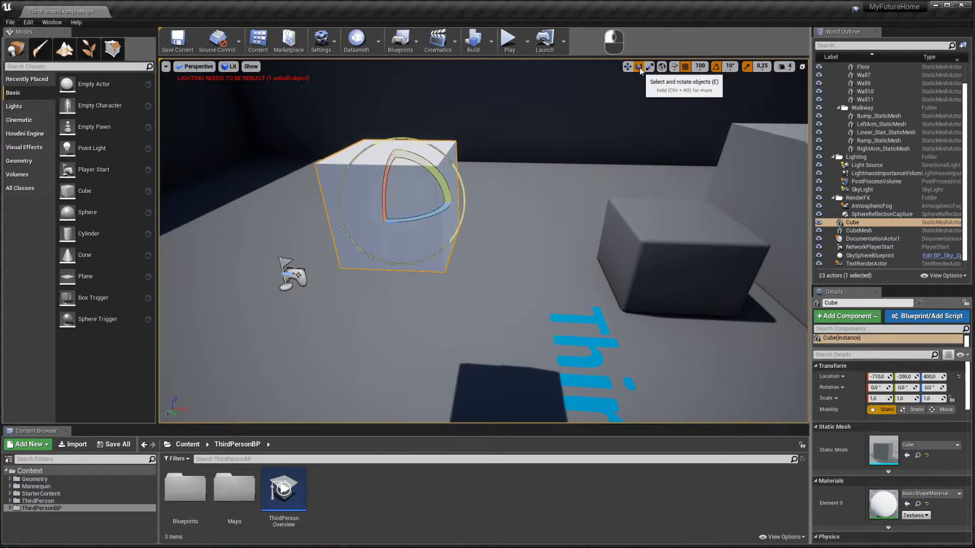
pyautogui.click(628, 67)
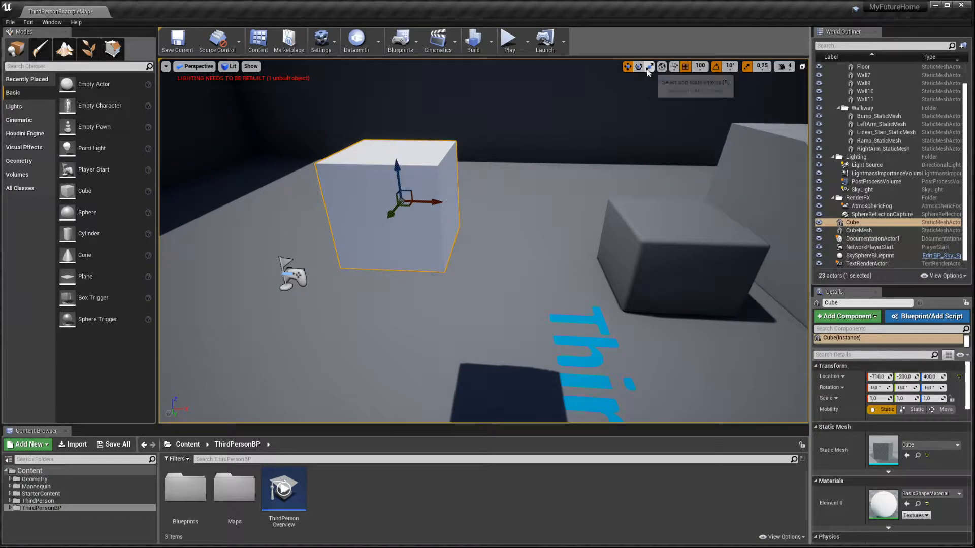
# - Move the cube along the X axis to X -610
pyautogui.moveTo(533, 208); pyautogui.dragTo(526, 209, button='right')
pyautogui.press('q')
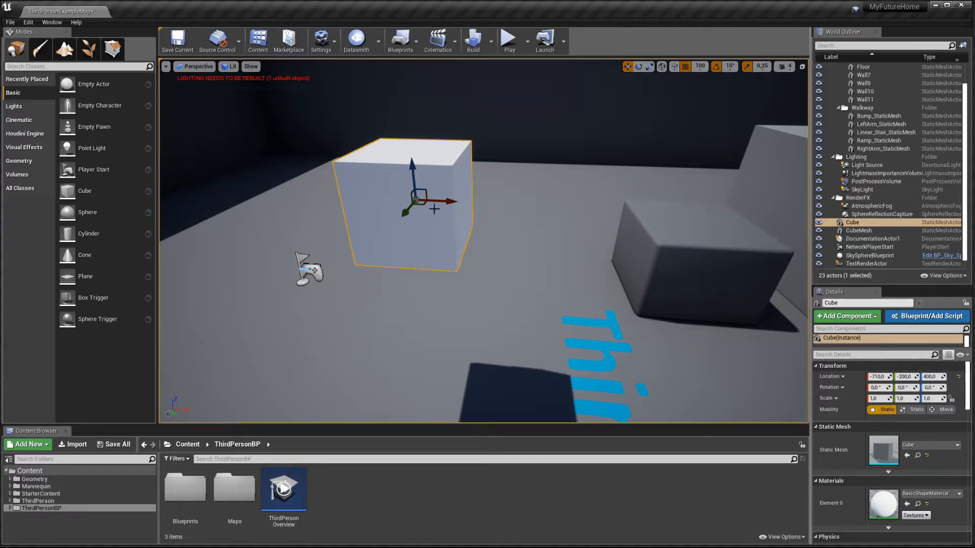
pyautogui.moveTo(434, 209); pyautogui.dragTo(569, 217)
# - Try the rotate gizmo on the cube, scale it to 0.5, 1.25, 0.75, and reset its rotation and scale to default
pyautogui.press('e')
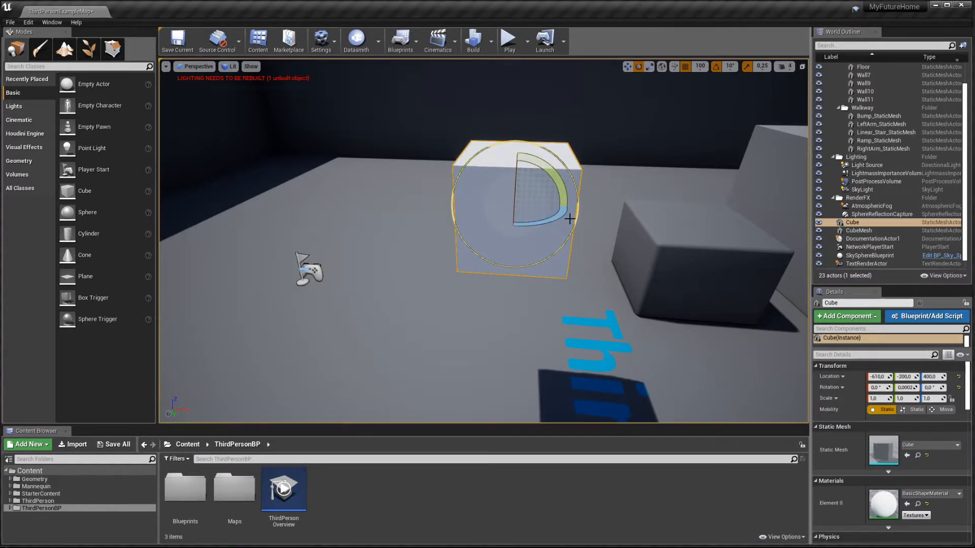
pyautogui.press('r')
pyautogui.moveTo(517, 206); pyautogui.dragTo(538, 201)
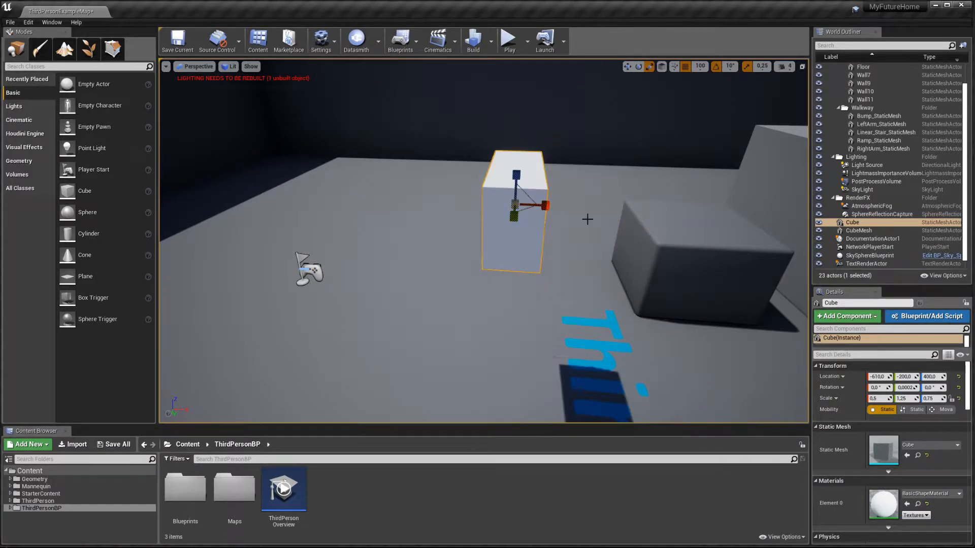
pyautogui.click(958, 388)
pyautogui.click(958, 399)
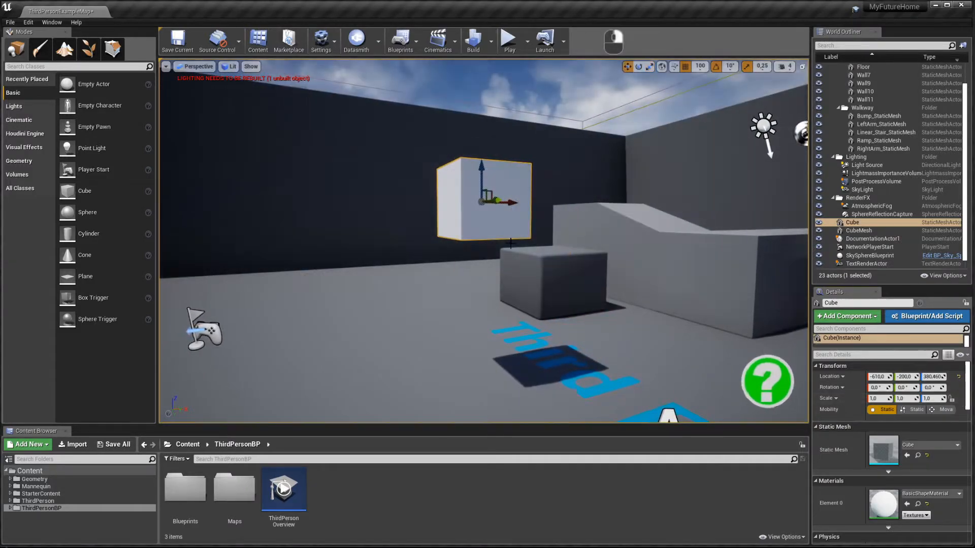
# - Snap the floating cube straight down onto the floor and focus the view on it
pyautogui.moveTo(510, 242); pyautogui.dragTo(501, 325, button='right')
pyautogui.press('End')
pyautogui.press('w')
pyautogui.moveTo(491, 195); pyautogui.dragTo(483, 192, button='right')
pyautogui.press('s')
pyautogui.moveTo(516, 271); pyautogui.dragTo(515, 270, button='right')
pyautogui.press('f')
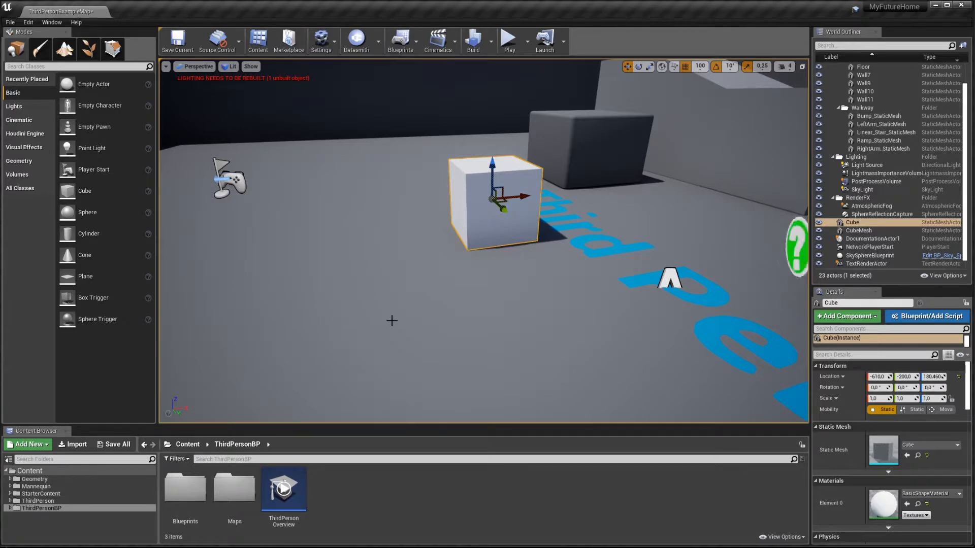
# - Duplicate the cube in place and move the copy along the Y axis to Y 0
pyautogui.moveTo(392, 321); pyautogui.dragTo(392, 321, button='right')
pyautogui.press('w')
pyautogui.press('a')
pyautogui.press('s')
pyautogui.press('w')
pyautogui.moveTo(516, 279); pyautogui.dragTo(516, 278, button='right')
pyautogui.press('s')
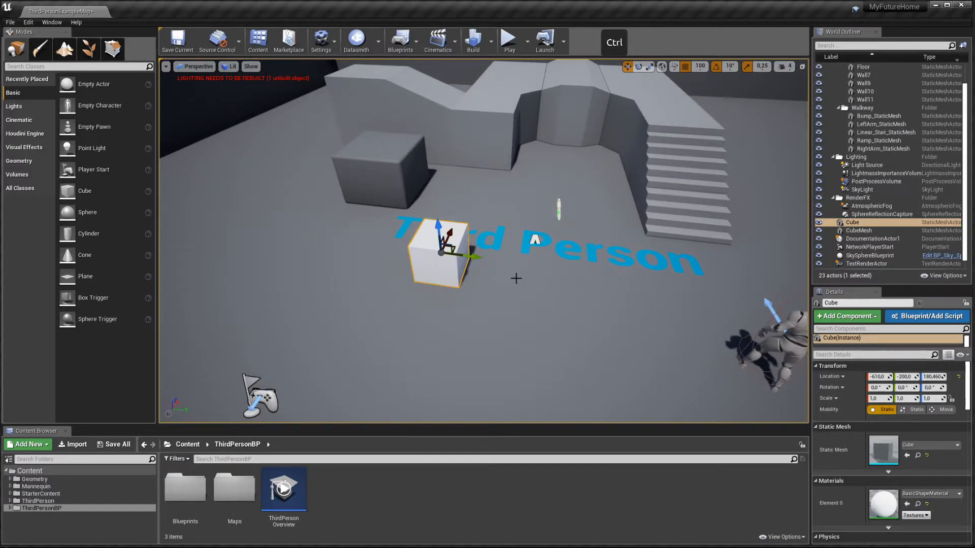
pyautogui.hotkey('ctrl', 'w')
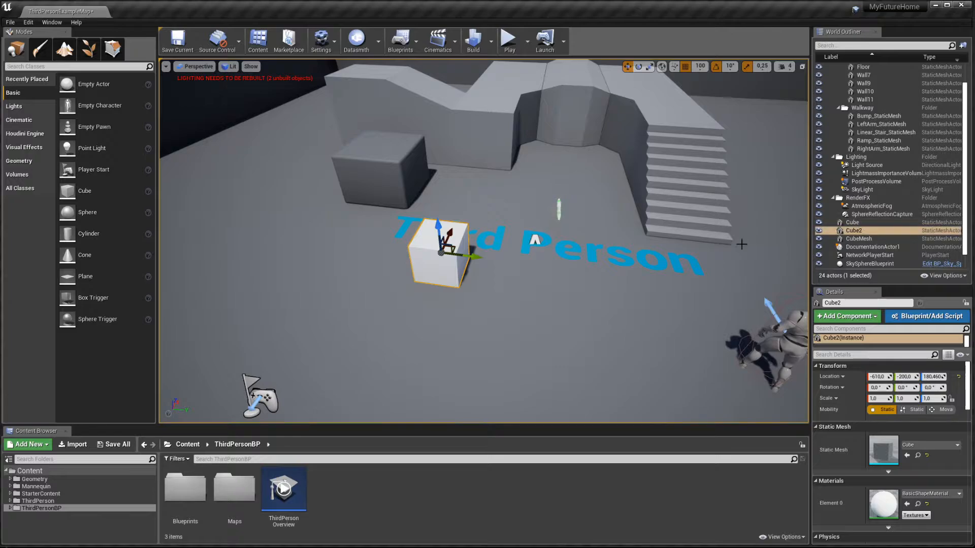
pyautogui.moveTo(470, 258); pyautogui.dragTo(541, 262)
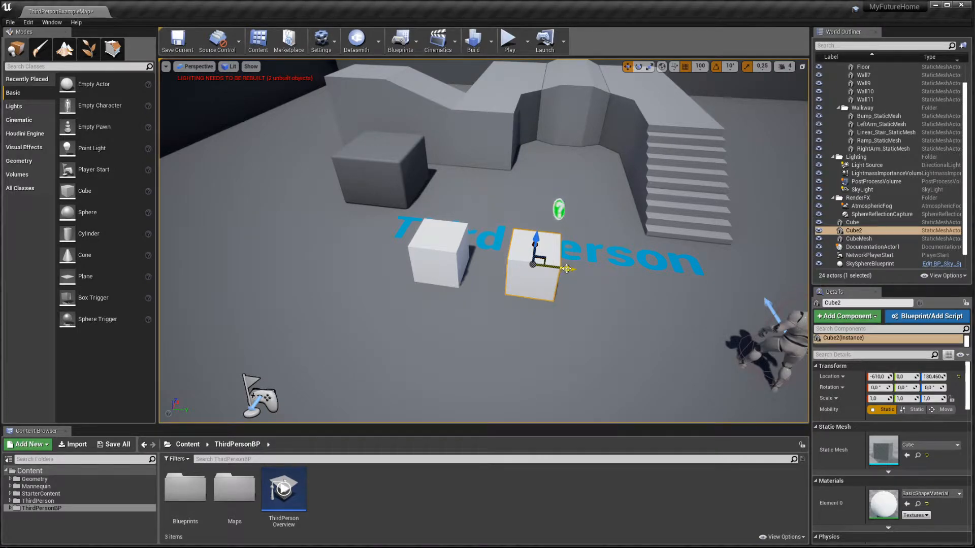
# - Copy the cubes while moving them to build stacked rows, with the uppermost row of three at about Z 780
pyautogui.press('alt')
pyautogui.keyDown('alt'); pyautogui.moveTo(562, 268); pyautogui.dragTo(379, 249); pyautogui.keyUp('alt')
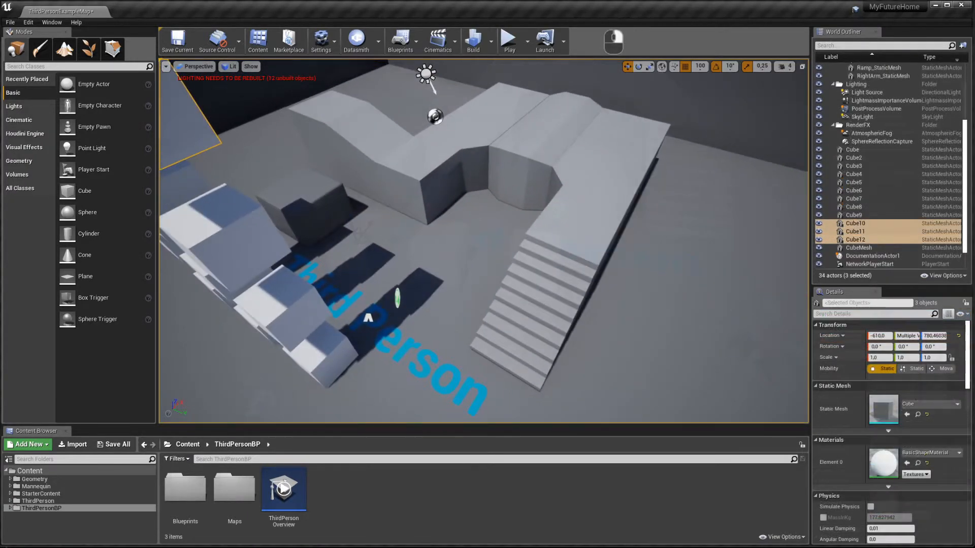
# - Copy the linear staircase while moving it to X -90, Y -1220 on the open floor beyond the ramp
pyautogui.moveTo(422, 213); pyautogui.dragTo(562, 327, button='right')
pyautogui.press('w')
pyautogui.press('s')
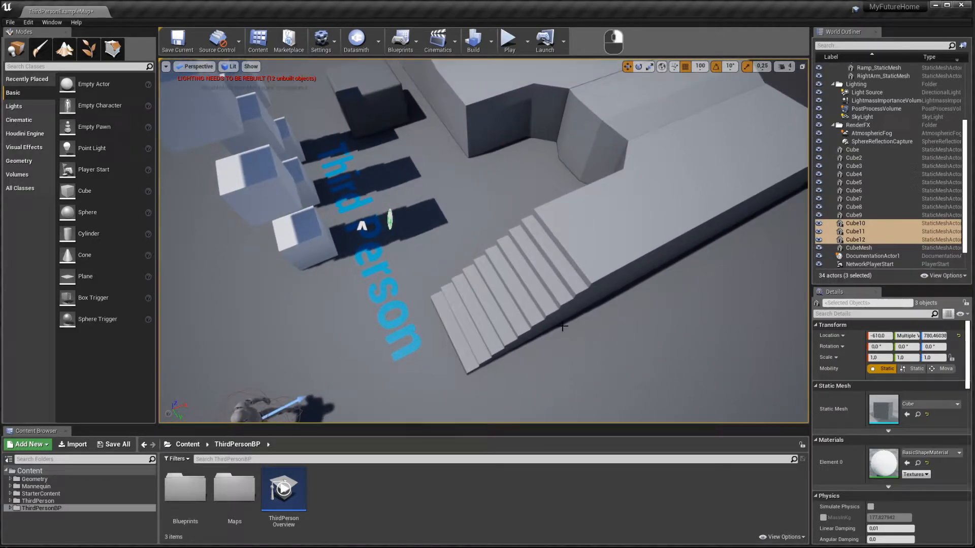
pyautogui.click(526, 288)
pyautogui.press('s')
pyautogui.press('a')
pyautogui.moveTo(514, 292); pyautogui.dragTo(626, 225, button='right')
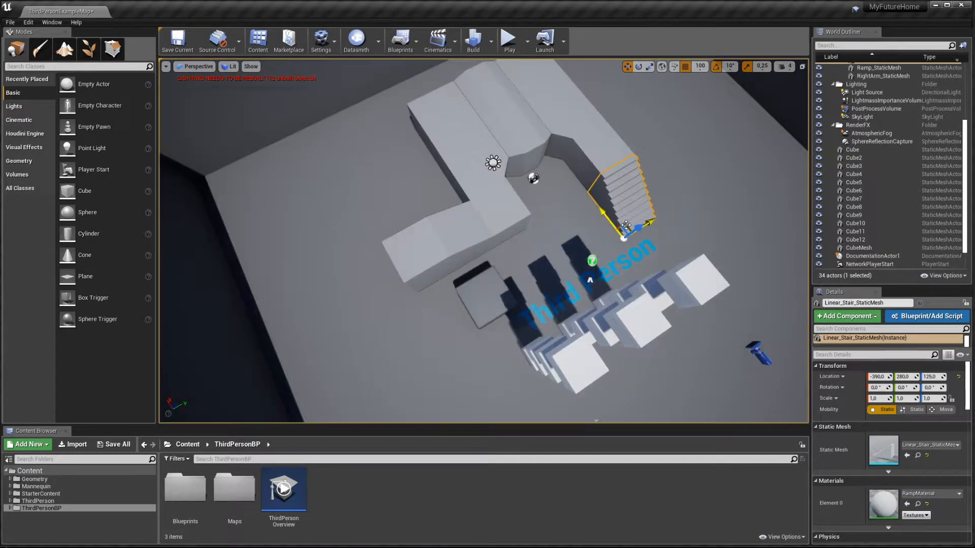
pyautogui.keyDown('alt'); pyautogui.moveTo(626, 225); pyautogui.dragTo(335, 332); pyautogui.keyUp('alt')
pyautogui.press('w')
pyautogui.moveTo(660, 231); pyautogui.dragTo(430, 343, button='right')
pyautogui.press('s')
pyautogui.press('a')
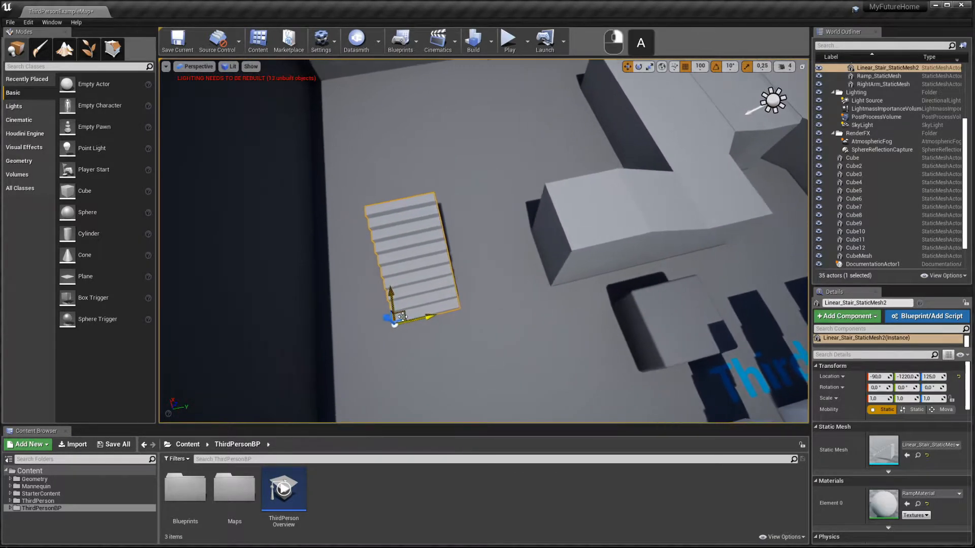
# - Rotate the staircase copy 90° about Z and move it to X 110, Y -1020 at the end of the ramp
pyautogui.press('e')
pyautogui.moveTo(430, 343); pyautogui.dragTo(442, 240)
pyautogui.press('w')
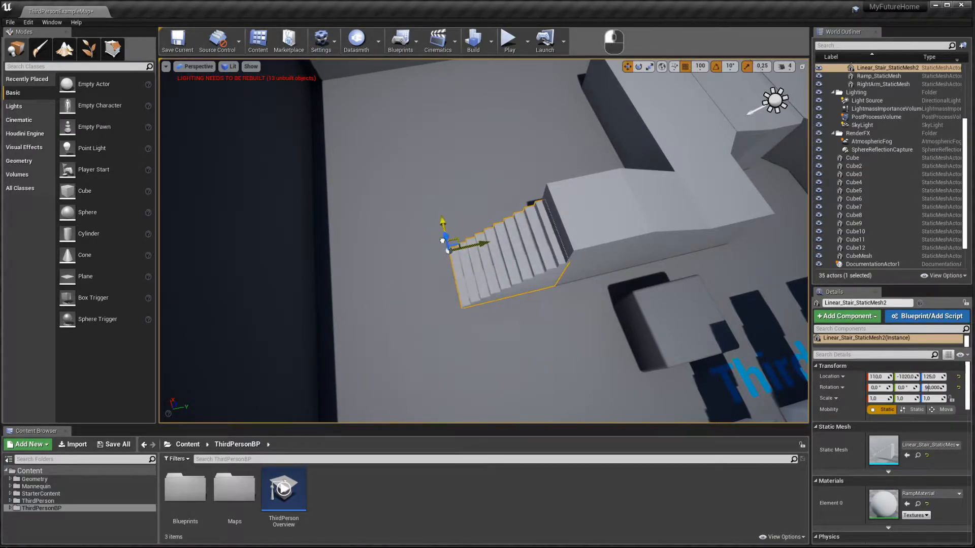
# - Scale the copied staircase to 1.25 along Z
pyautogui.press('w')
pyautogui.moveTo(446, 241); pyautogui.dragTo(459, 268, button='right')
pyautogui.press('s')
pyautogui.press('a')
pyautogui.press('d')
pyautogui.press('w')
pyautogui.press('s')
pyautogui.press('s')
pyautogui.press('w')
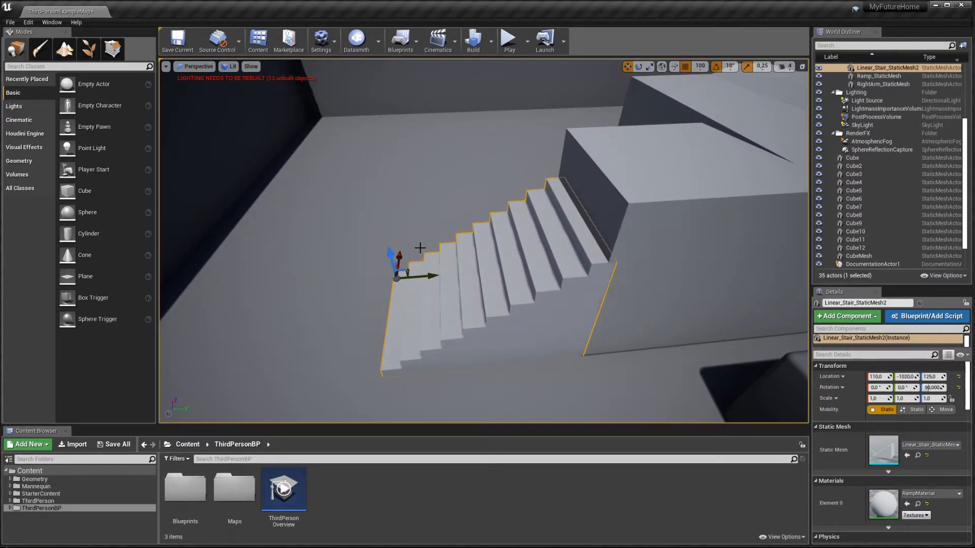
pyautogui.press('r')
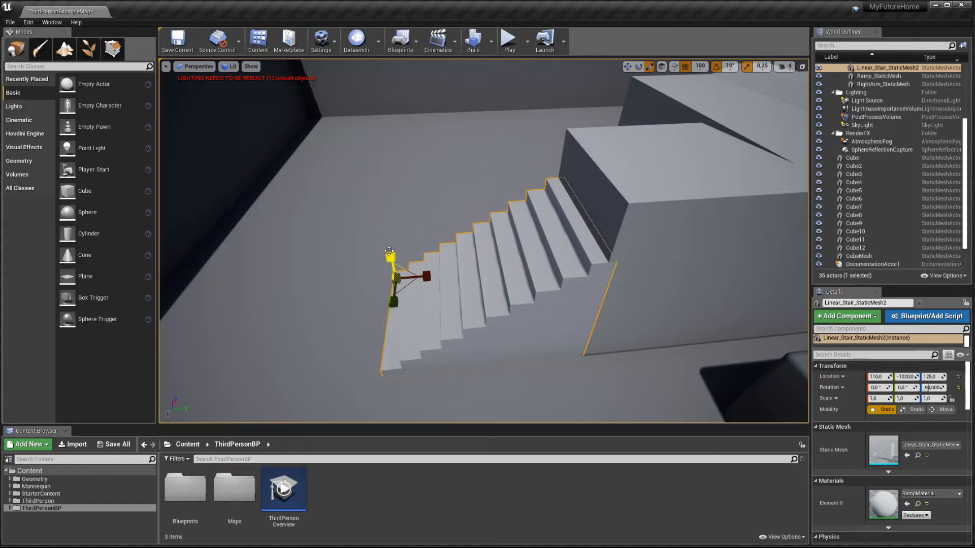
pyautogui.moveTo(390, 256); pyautogui.dragTo(391, 241)
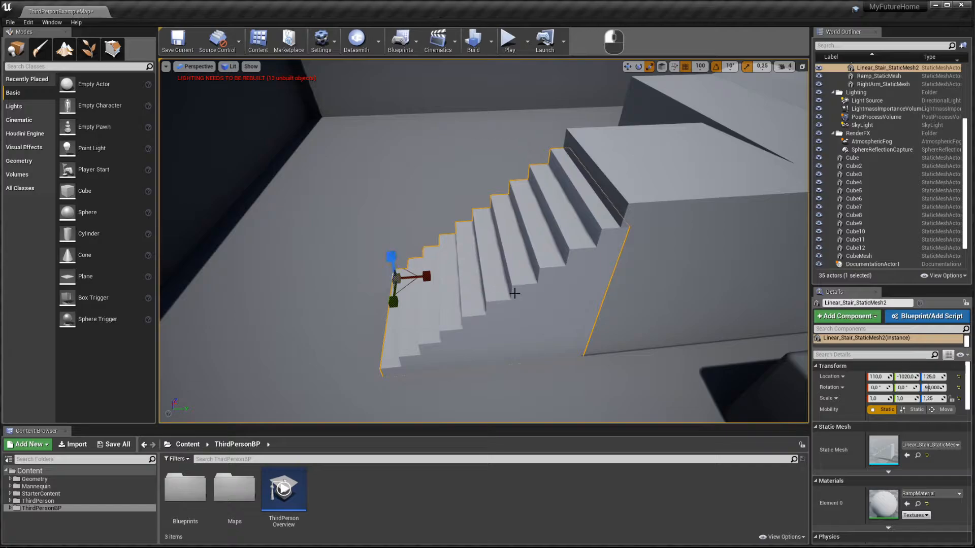
# - Align the copied staircase with the ramp's end face with grid snapping temporarily off, and set its Y location to -1030
pyautogui.moveTo(592, 278); pyautogui.dragTo(632, 273, button='right')
pyautogui.press('w')
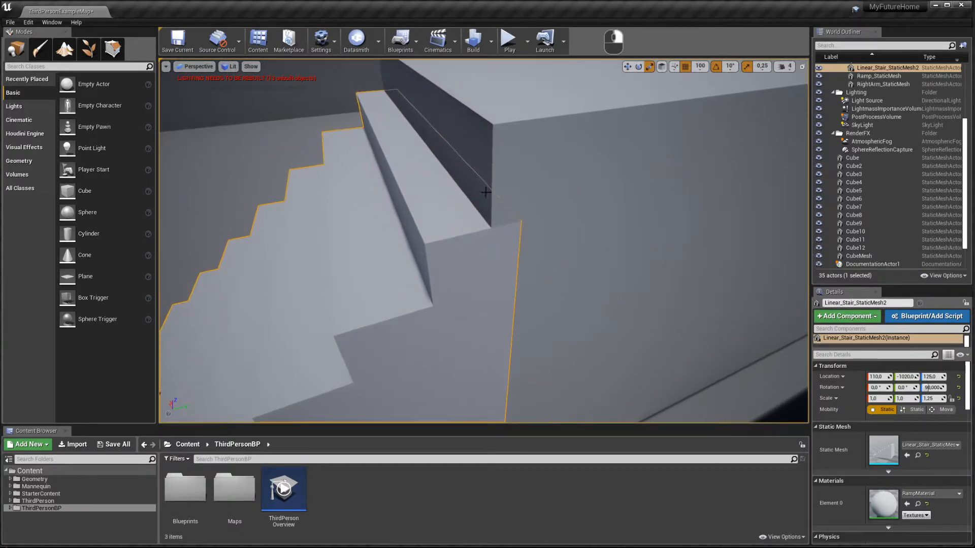
pyautogui.scroll(-6, 481, 201)
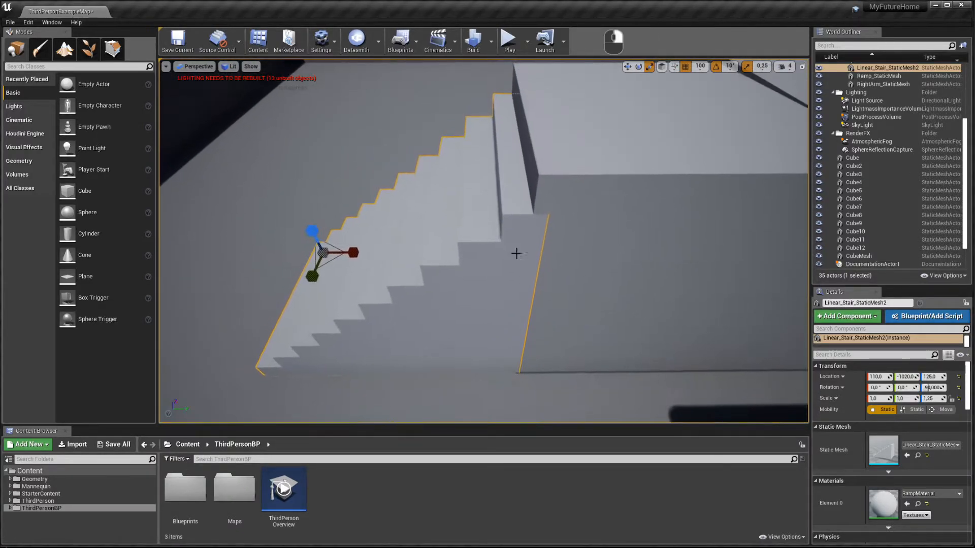
pyautogui.press('w')
pyautogui.click(332, 255)
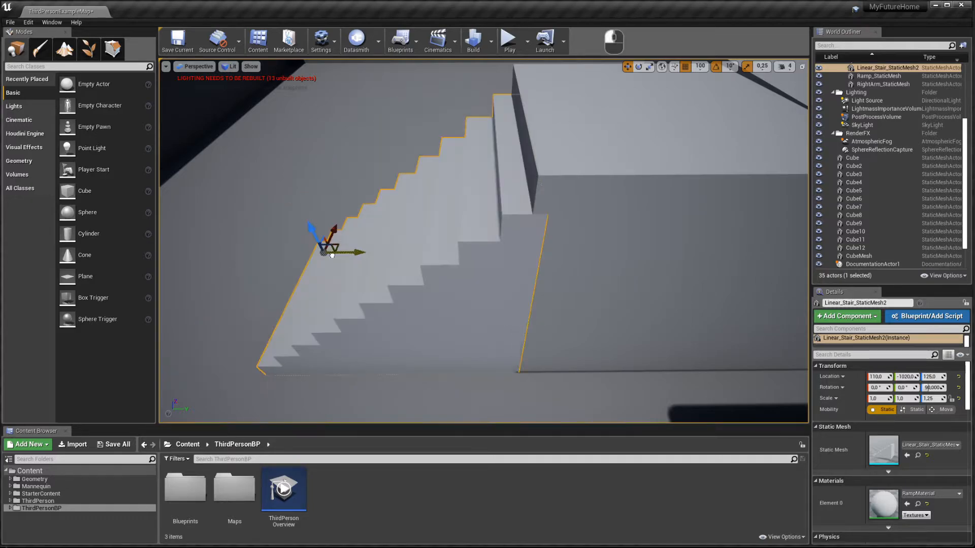
pyautogui.moveTo(364, 268)
pyautogui.mouseDown()
pyautogui.moveTo(303, 278)
pyautogui.moveTo(371, 272)
pyautogui.mouseUp()
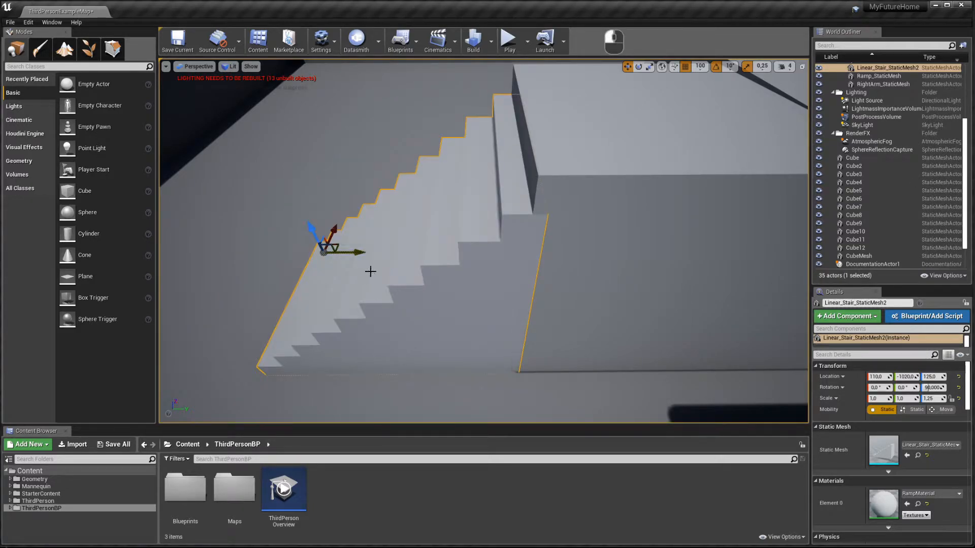
pyautogui.click(685, 66)
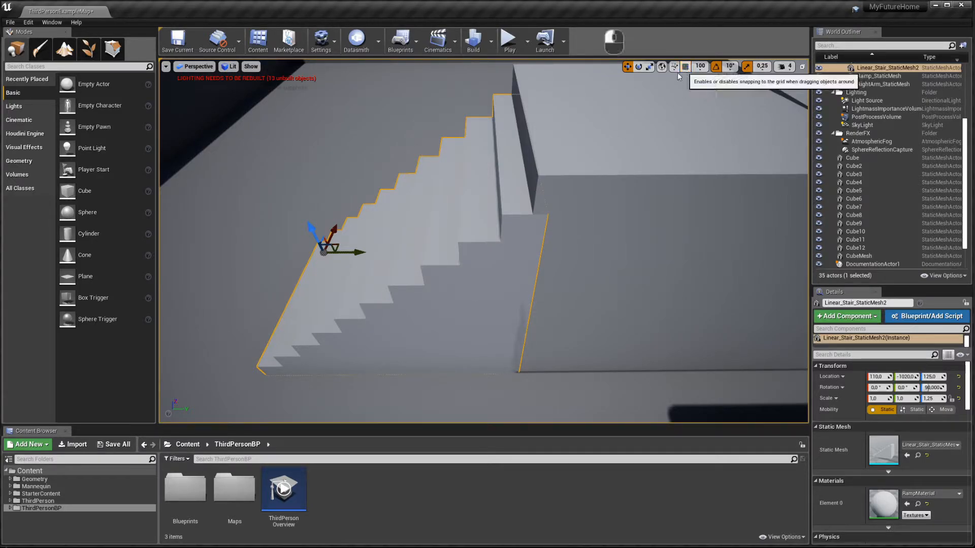
pyautogui.moveTo(346, 252); pyautogui.dragTo(338, 252)
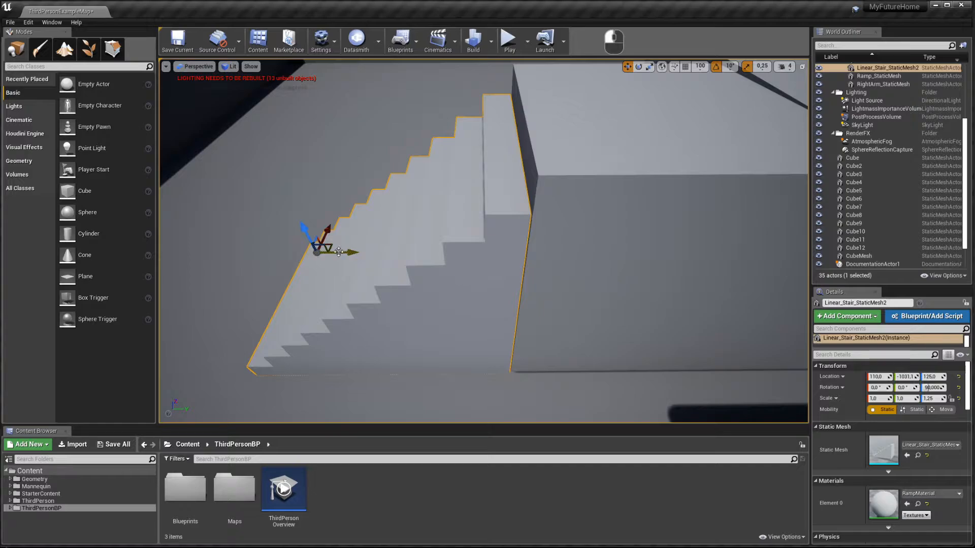
pyautogui.click(686, 67)
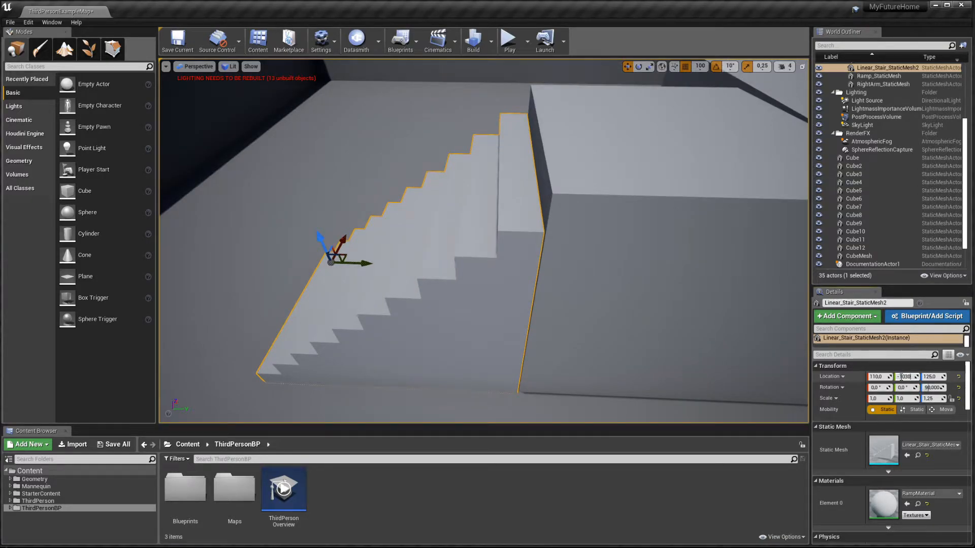
pyautogui.press('Return')
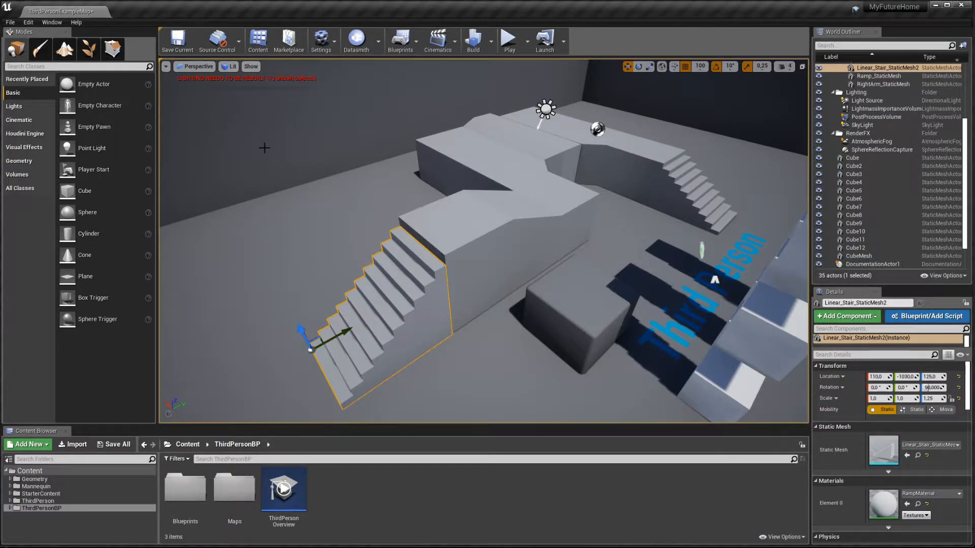
# - Save the current level and all project content
pyautogui.click(181, 47)
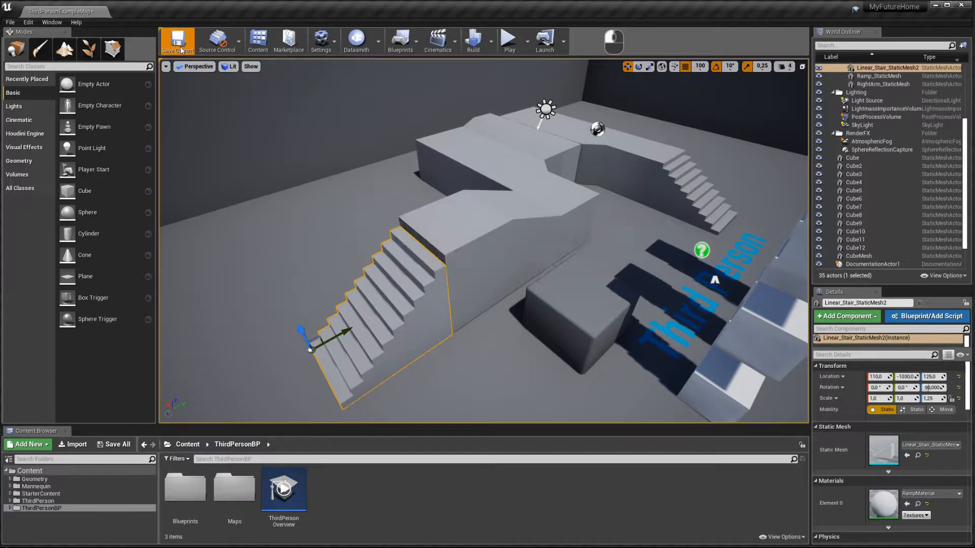
pyautogui.click(10, 22)
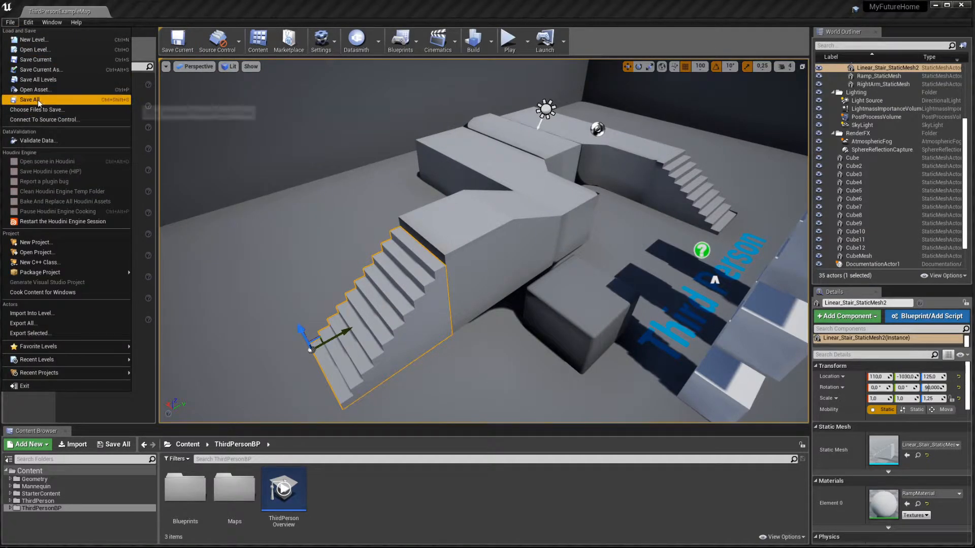
pyautogui.click(125, 102)
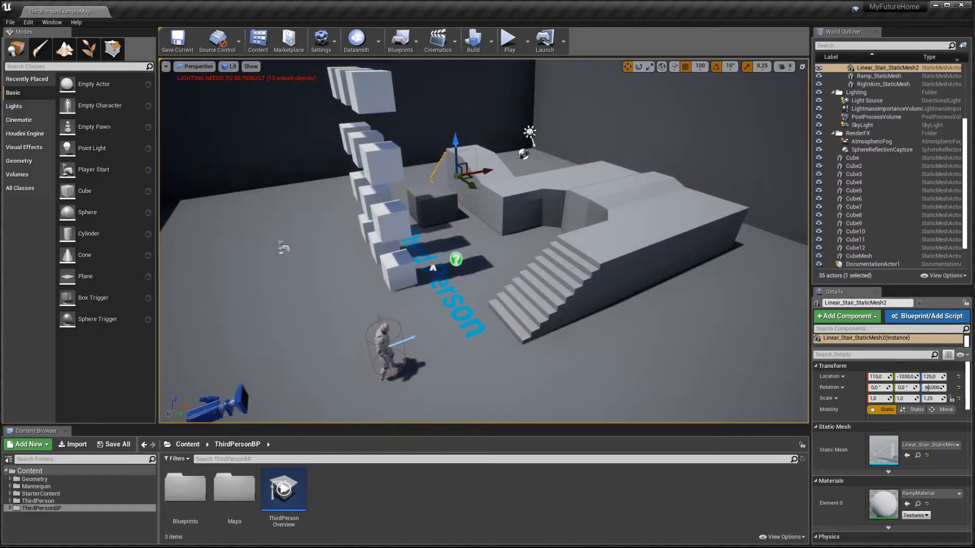
# - Check the available play modes and start playing the level in the active viewport
pyautogui.moveTo(283, 248); pyautogui.dragTo(283, 248, button='right')
pyautogui.press('w')
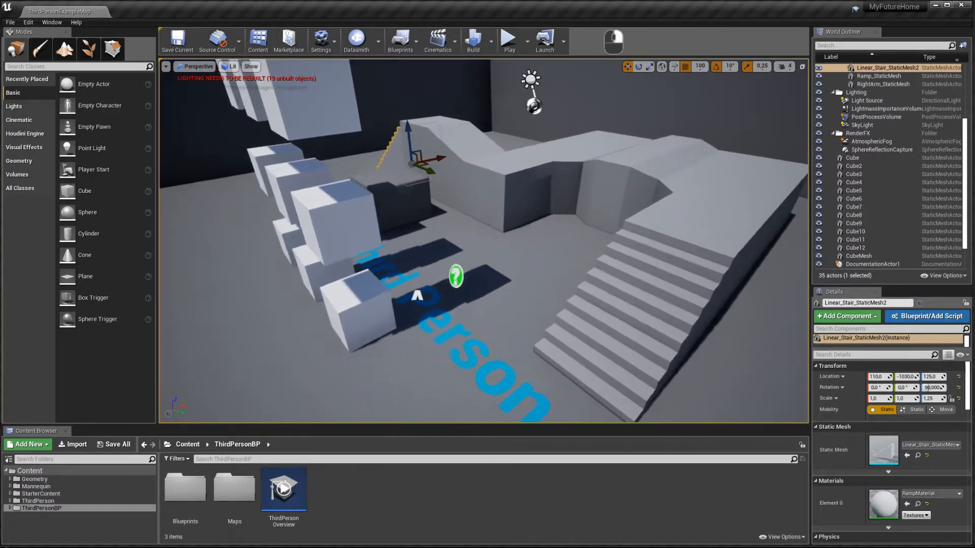
pyautogui.press('s')
pyautogui.moveTo(573, 203); pyautogui.dragTo(573, 203, button='right')
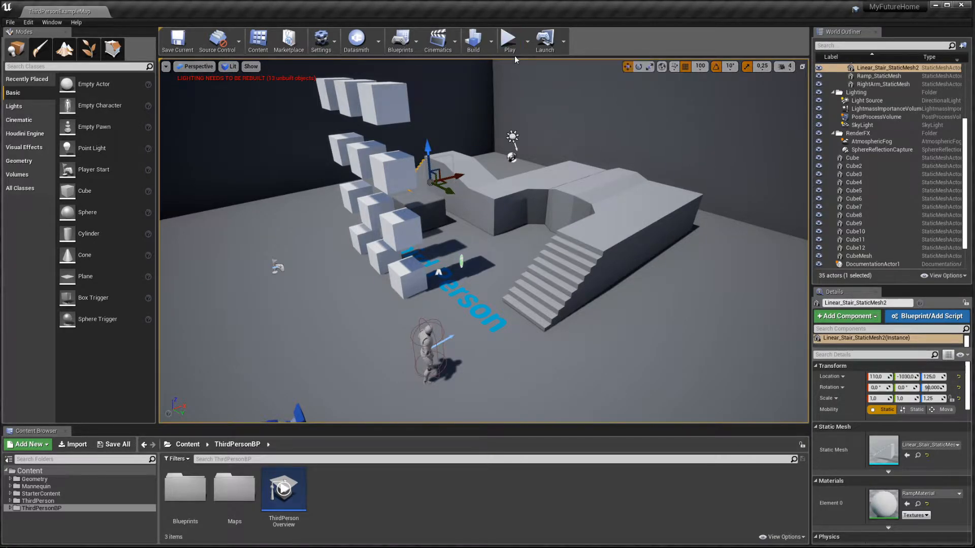
pyautogui.click(528, 42)
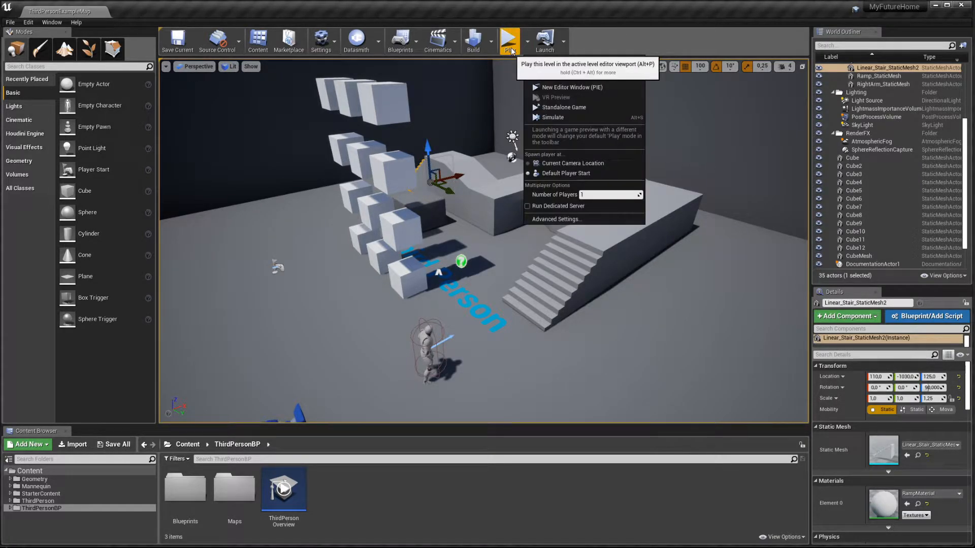
pyautogui.moveTo(491, 120); pyautogui.dragTo(492, 120, button='right')
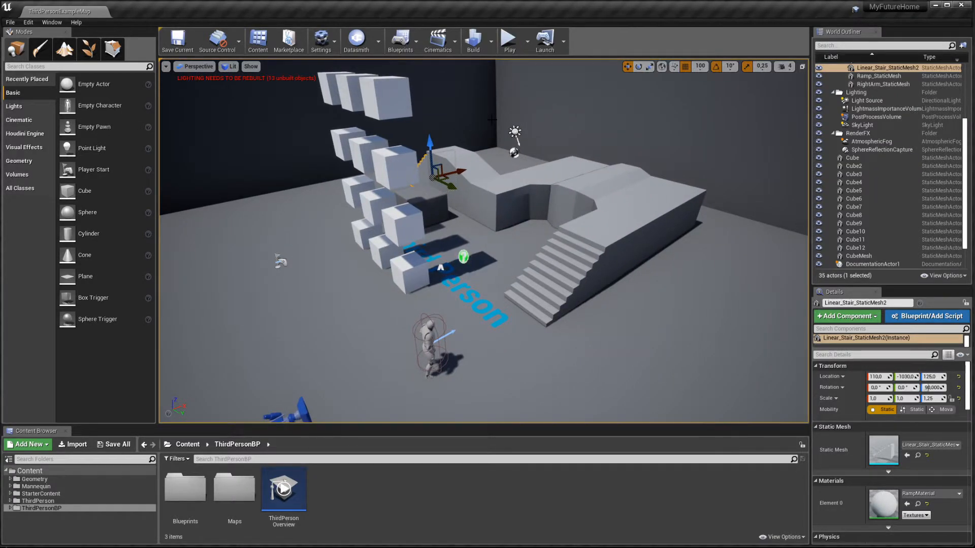
pyautogui.press('alt')
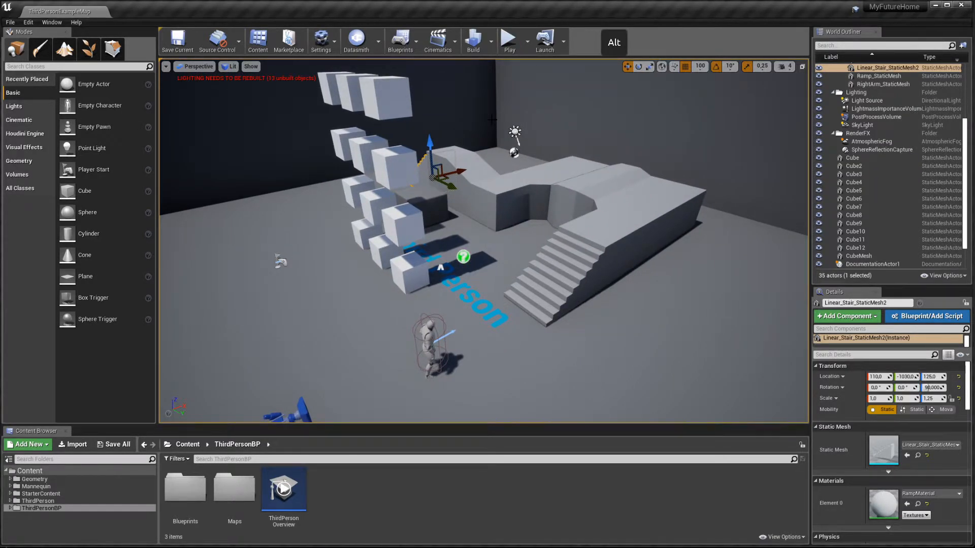
pyautogui.hotkey('alt', 'p')
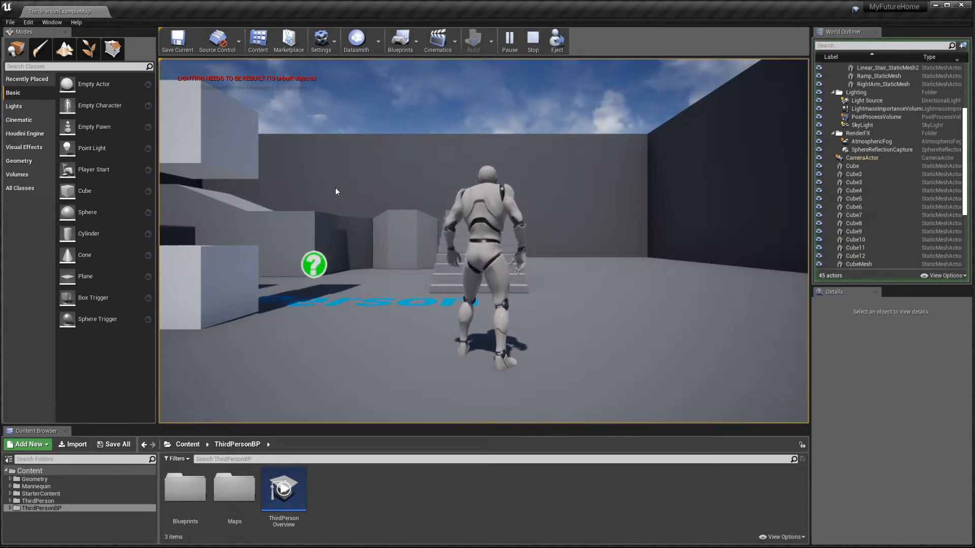
# - Run the character up the original staircase, across the ramp and up the copied staircase, and stop the play session
pyautogui.press('d')
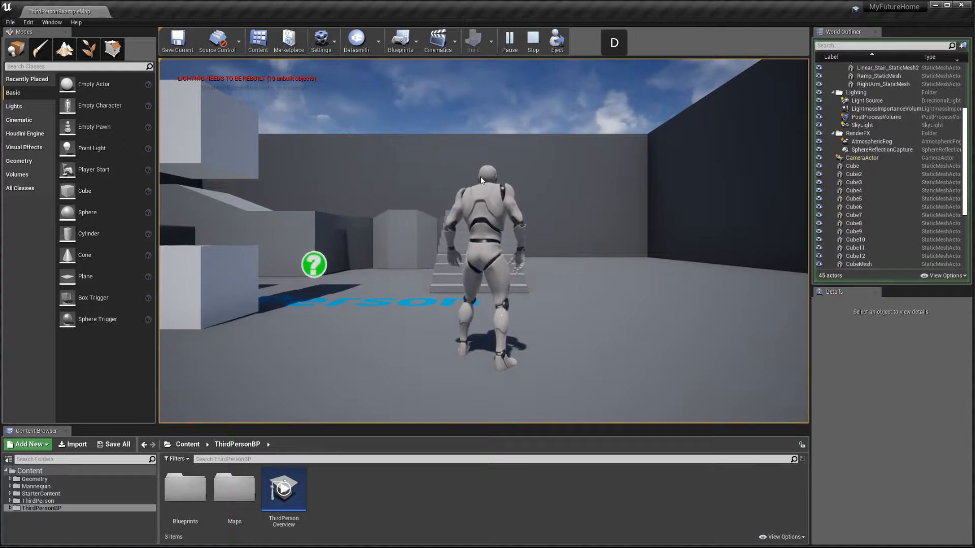
pyautogui.press('s')
pyautogui.press('a')
pyautogui.press('w')
pyautogui.press('d')
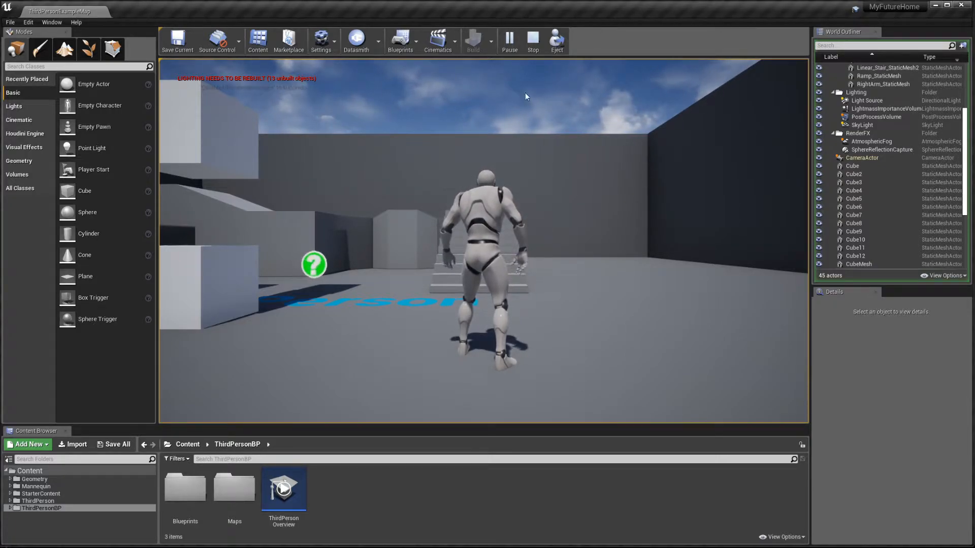
pyautogui.click(561, 168)
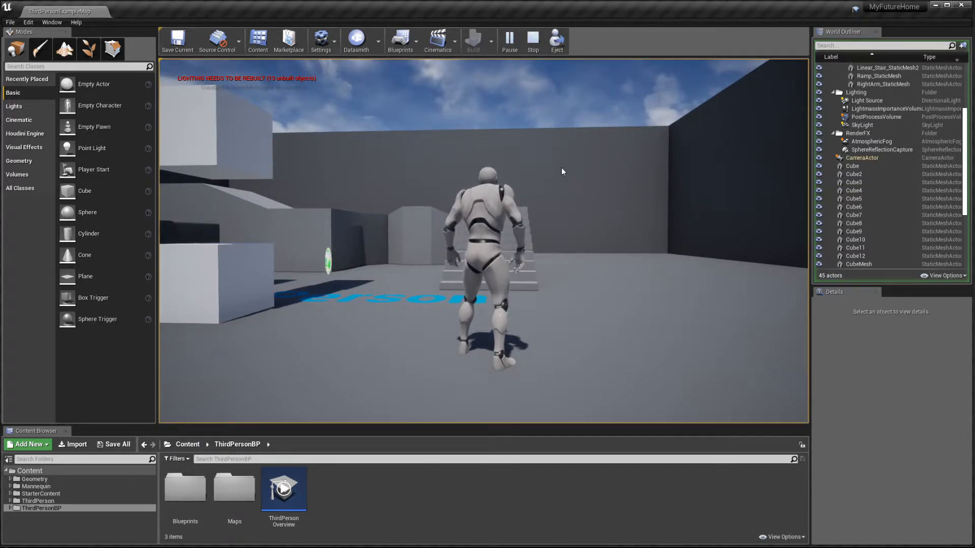
pyautogui.click(562, 172)
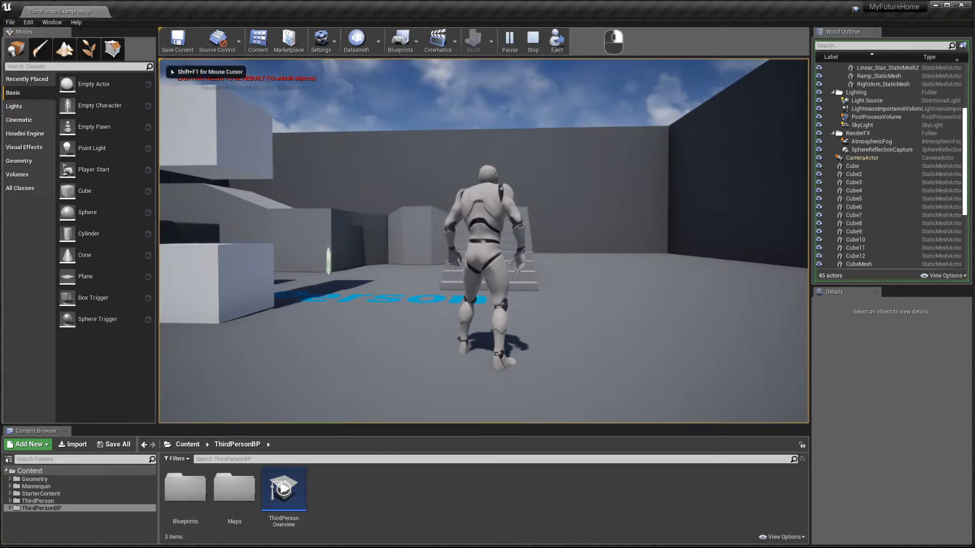
pyautogui.press('w')
pyautogui.press('shift')
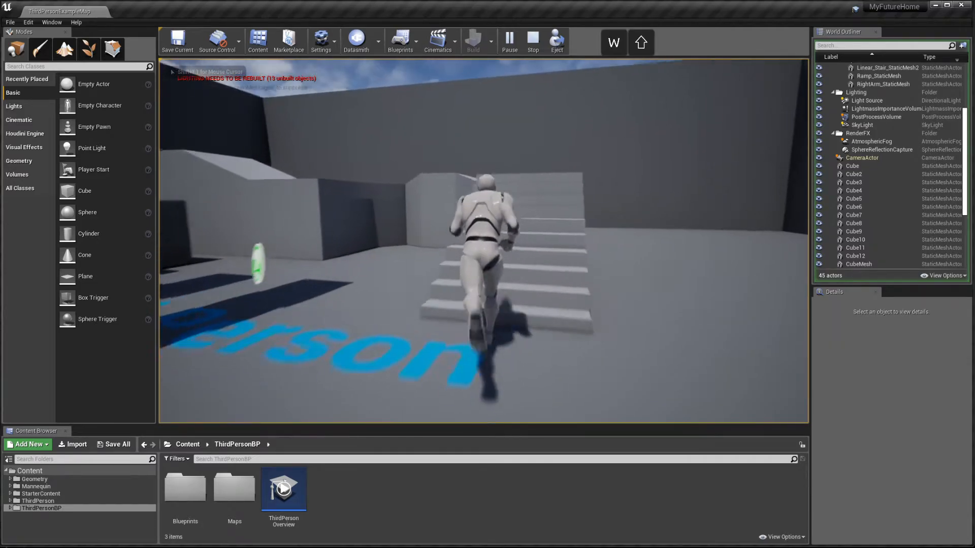
pyautogui.press('a')
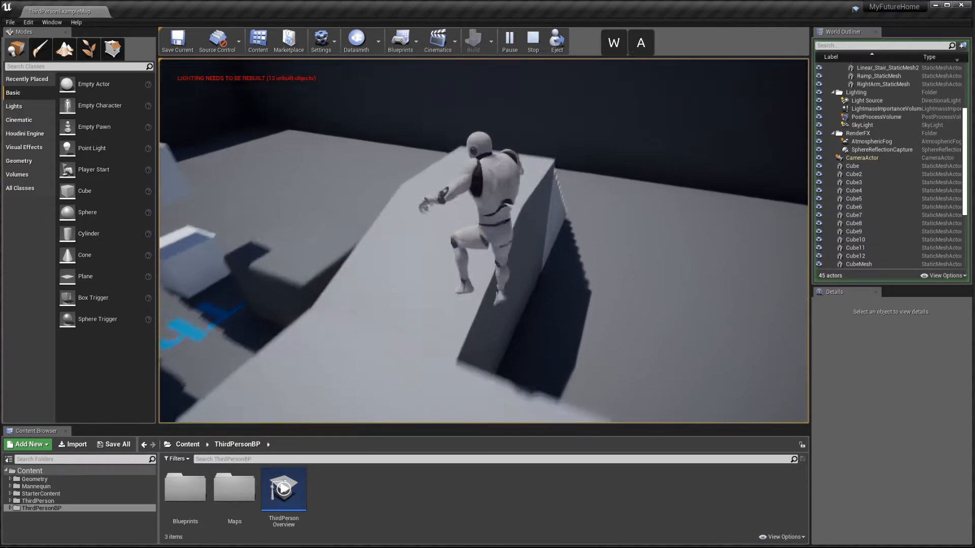
pyautogui.press('d')
pyautogui.press('w')
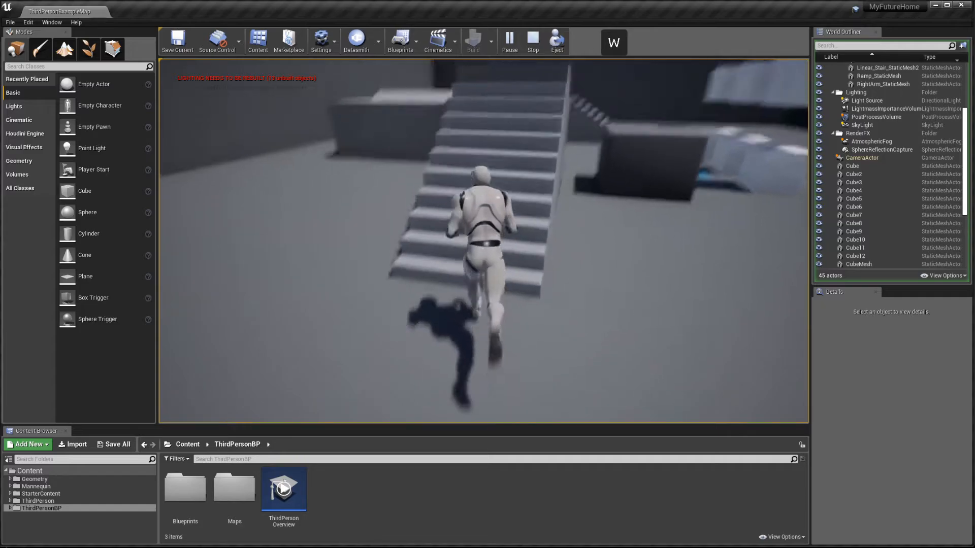
pyautogui.press('shift')
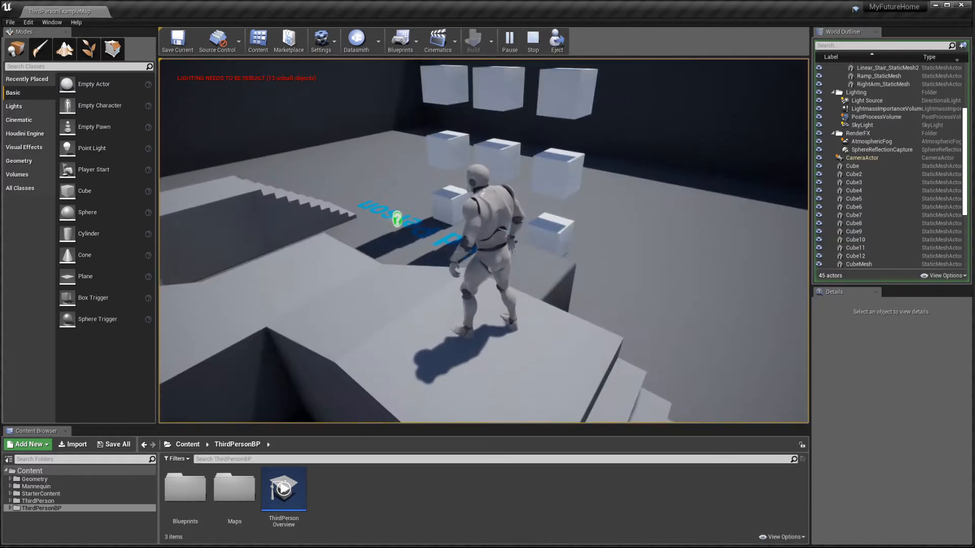
pyautogui.press('Escape')
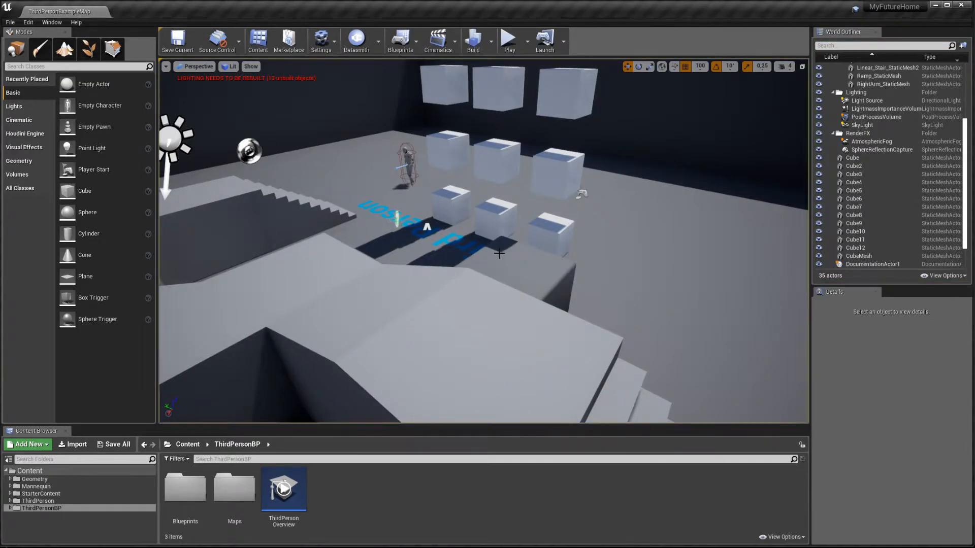
# - Delete the two cubes in the second and third tiers of the floating cube grid's middle column
pyautogui.press('d')
pyautogui.moveTo(396, 296); pyautogui.dragTo(552, 276, button='right')
pyautogui.press('s')
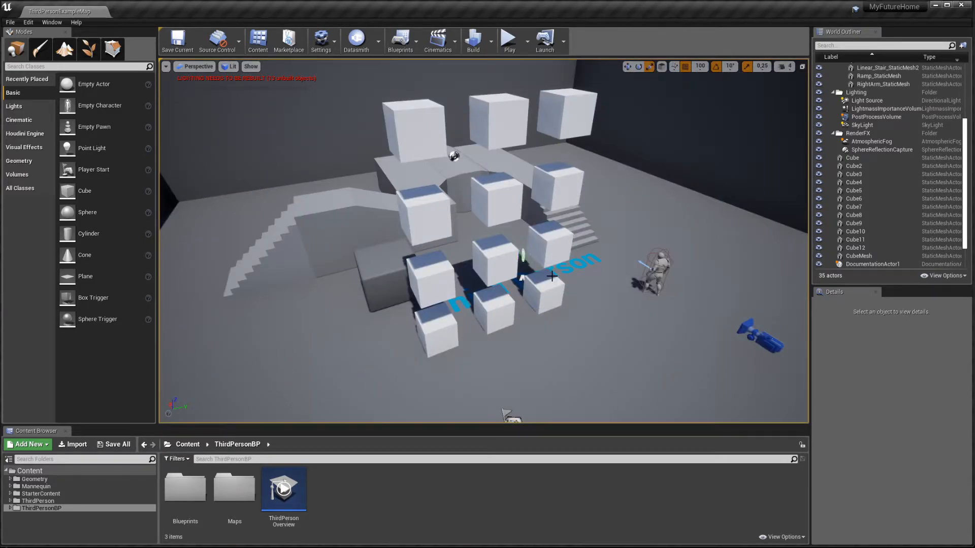
pyautogui.press('shift')
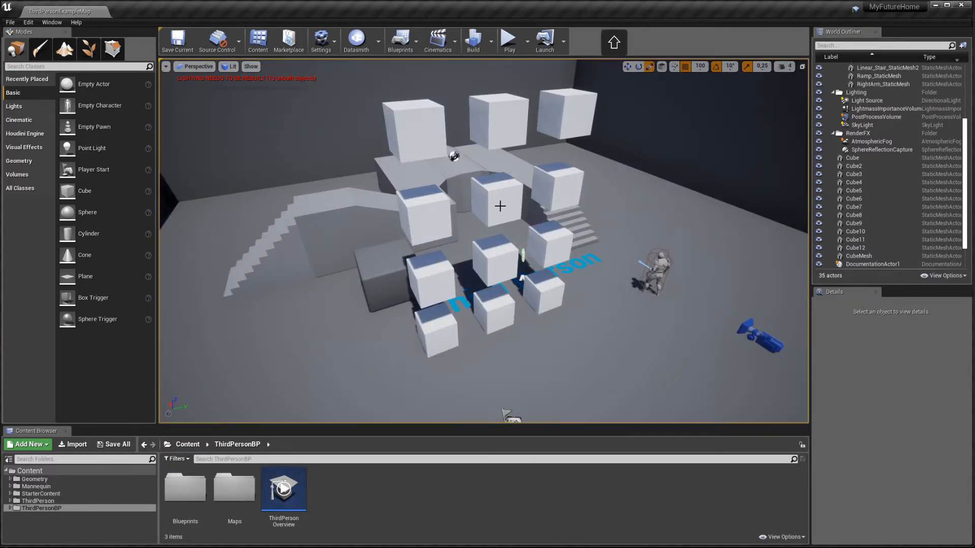
pyautogui.keyDown('shift'); pyautogui.click(501, 202); pyautogui.keyUp('shift')
pyautogui.keyDown('shift'); pyautogui.click(494, 273); pyautogui.keyUp('shift')
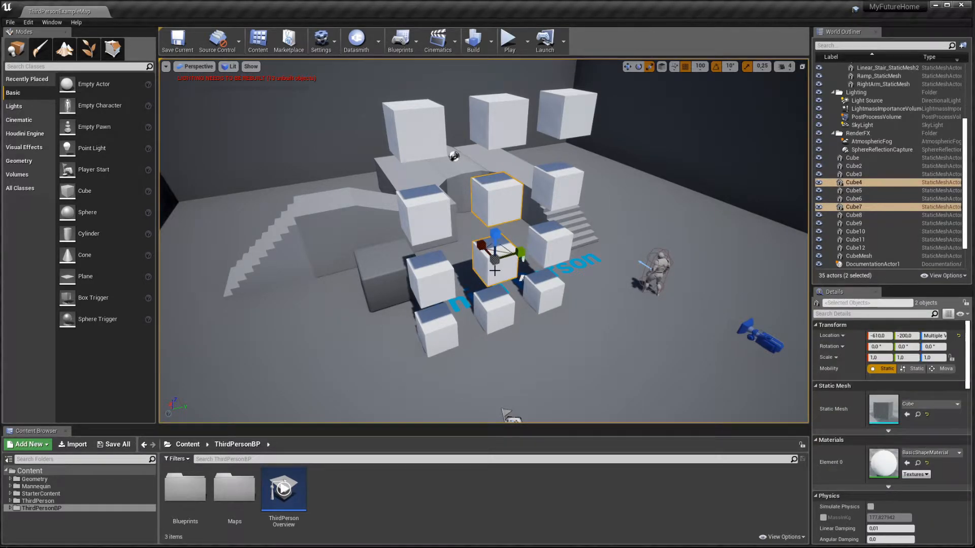
pyautogui.press('Delete')
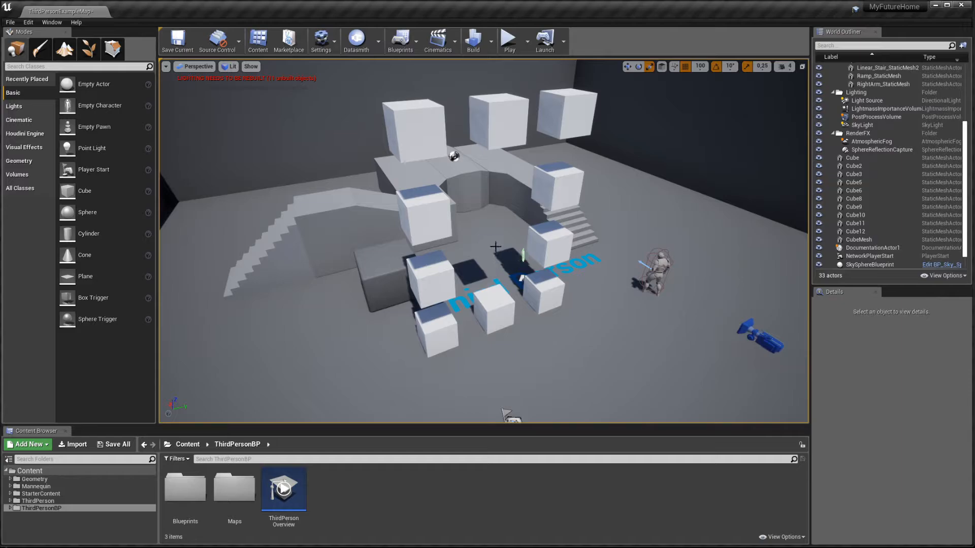
pyautogui.press('s')
pyautogui.press('d')
pyautogui.moveTo(496, 247); pyautogui.dragTo(478, 233, button='right')
pyautogui.press('w')
pyautogui.press('s')
pyautogui.press('a')
pyautogui.press('a')
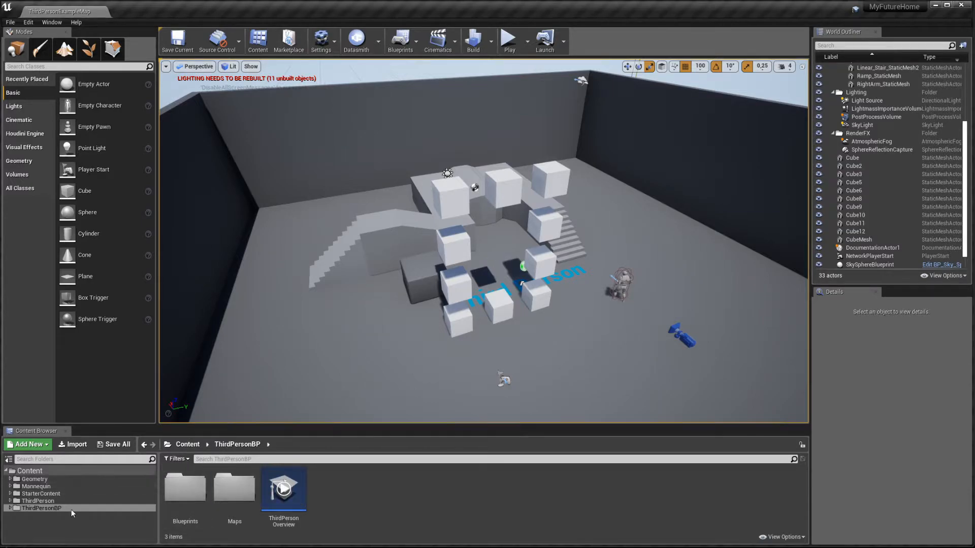
# - Create a new folder named Maps directly inside the project's Content folder
pyautogui.click(234, 490)
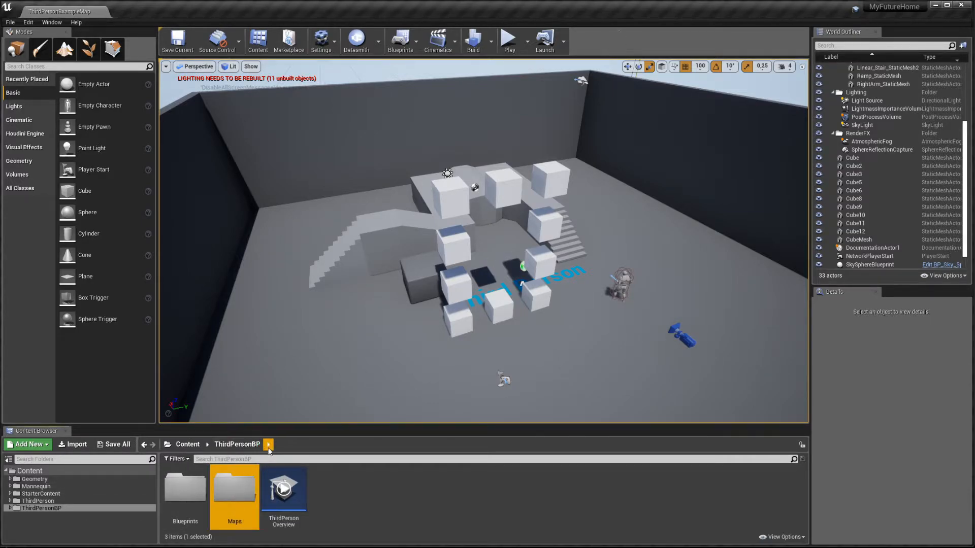
pyautogui.rightClick(27, 472)
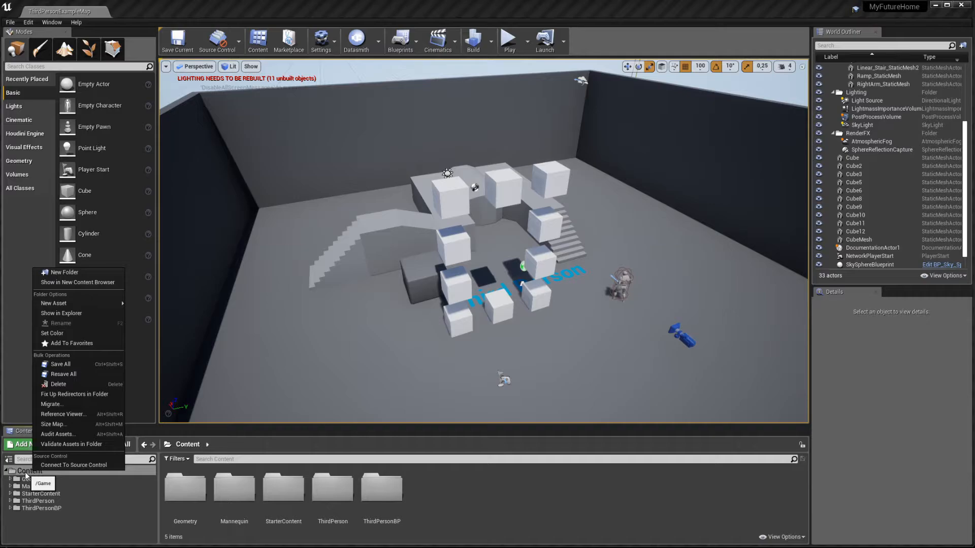
pyautogui.click(33, 472)
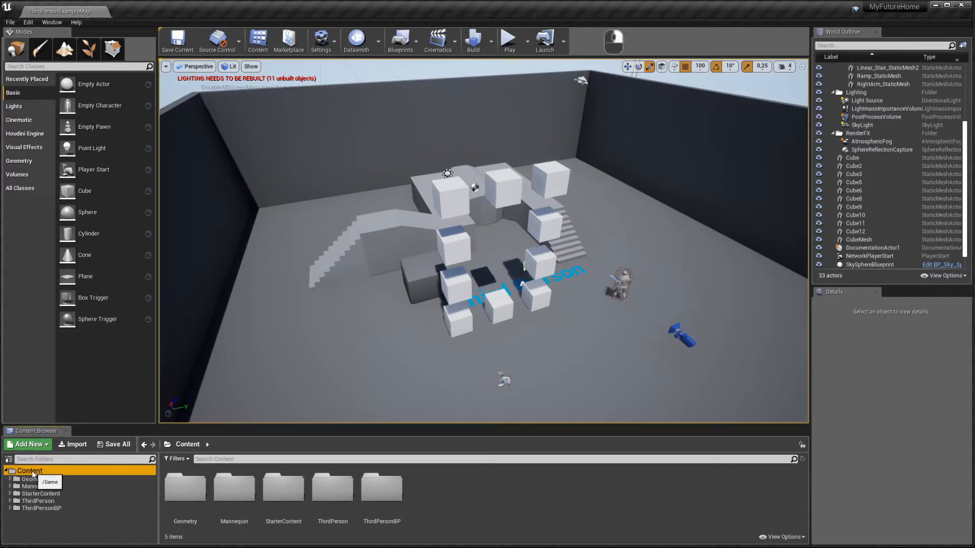
pyautogui.rightClick(32, 472)
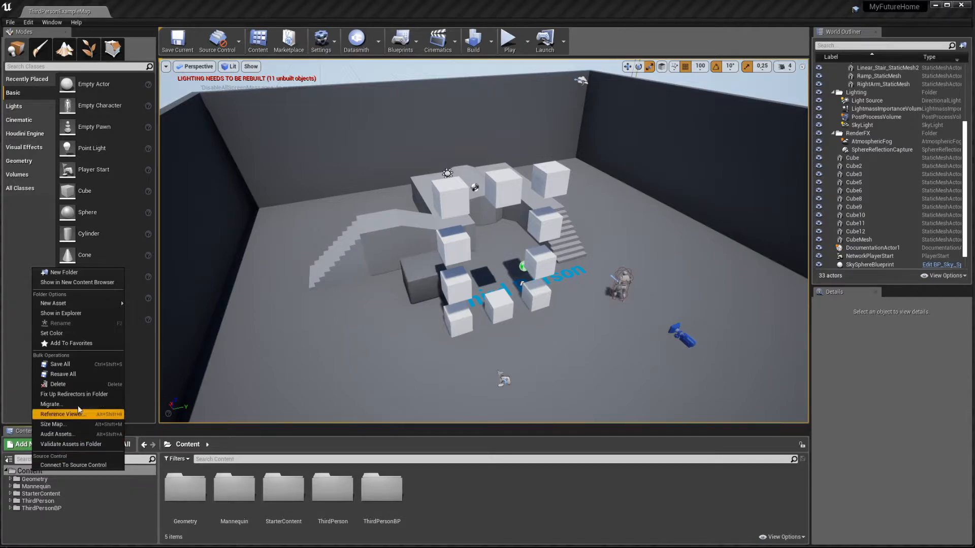
pyautogui.click(71, 272)
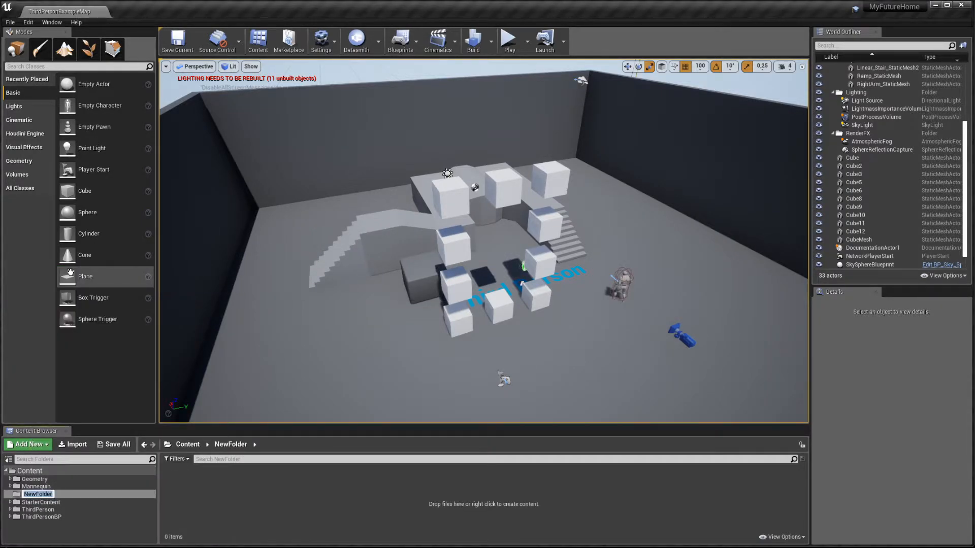
pyautogui.write('Map')
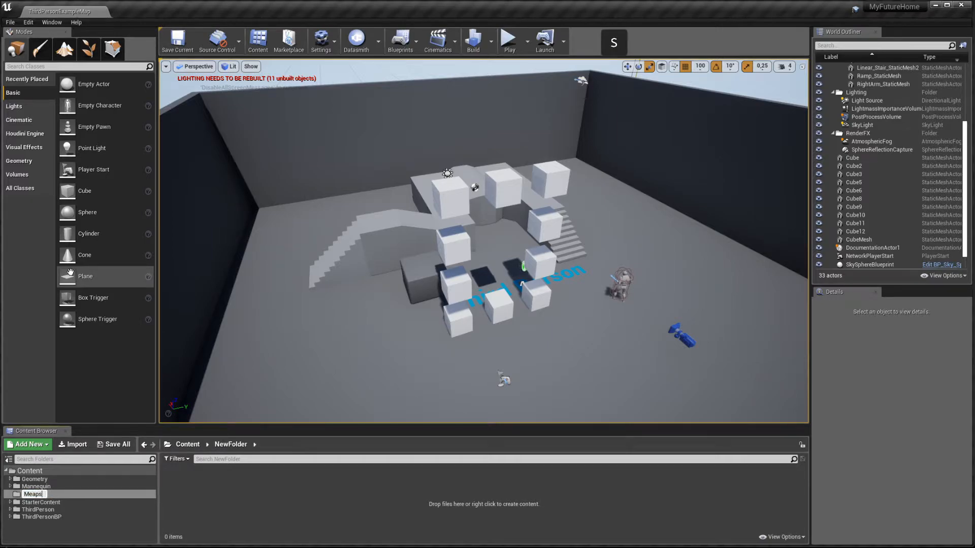
pyautogui.write('s')
pyautogui.press('Return')
# - Examine which asset types can be created inside the empty Maps folder, without creating one
pyautogui.click(241, 506)
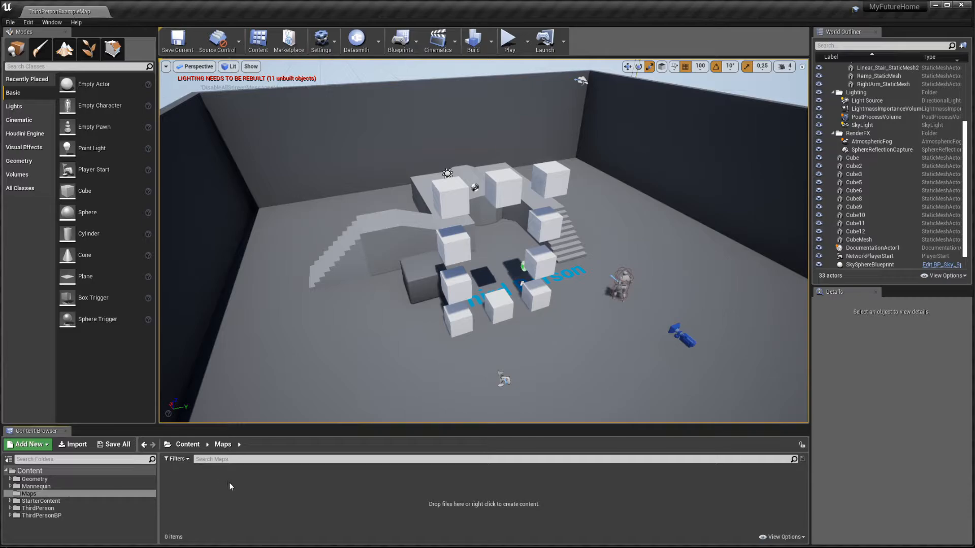
pyautogui.rightClick(255, 502)
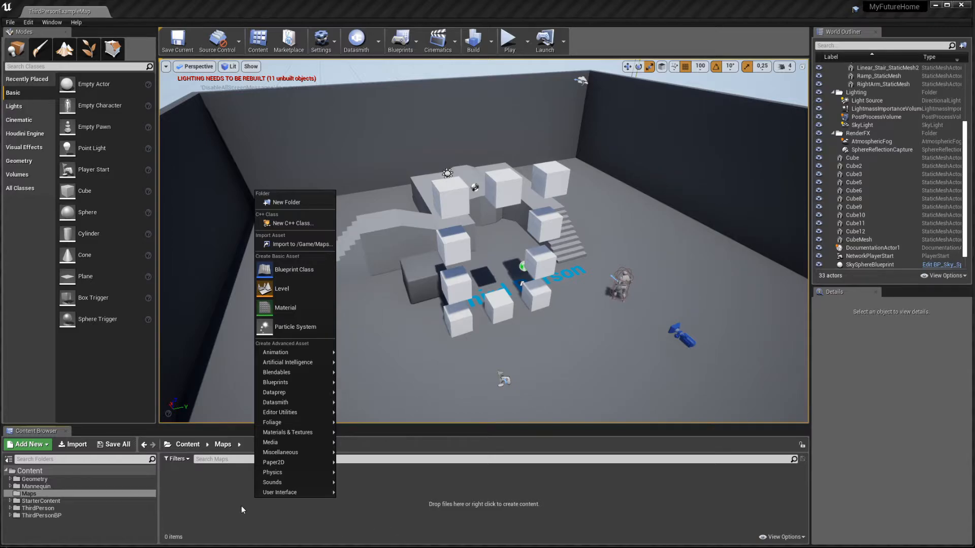
pyautogui.moveTo(282, 493)
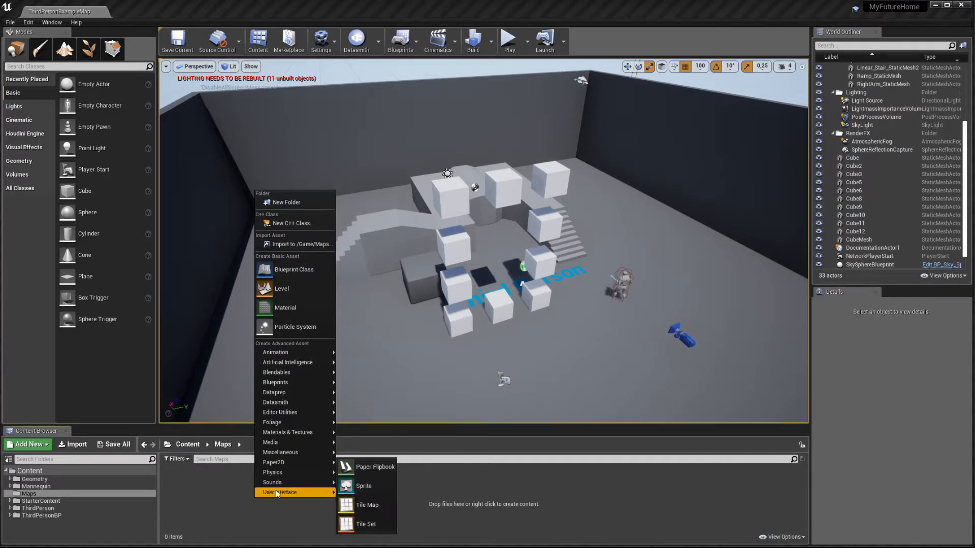
pyautogui.click(305, 506)
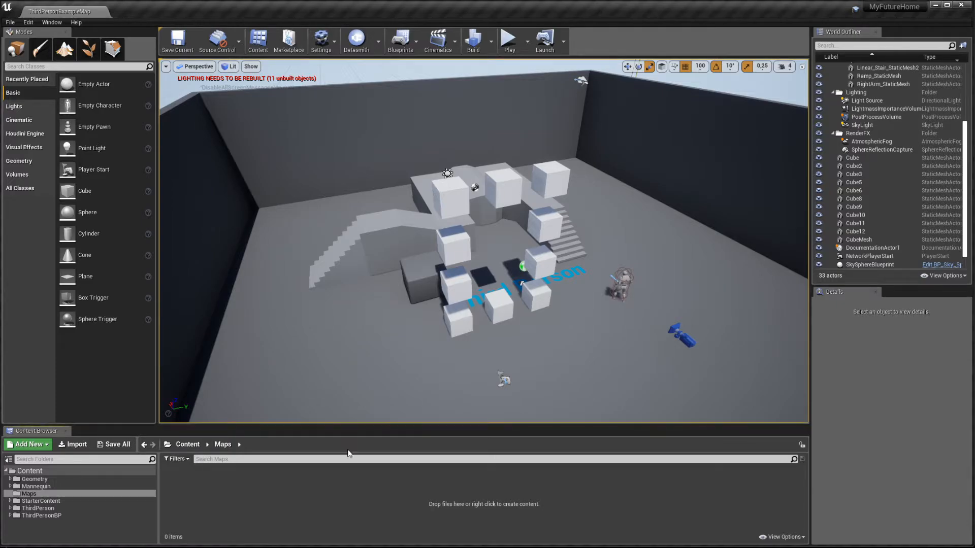
# - Create a new level from the Default template
pyautogui.click(11, 22)
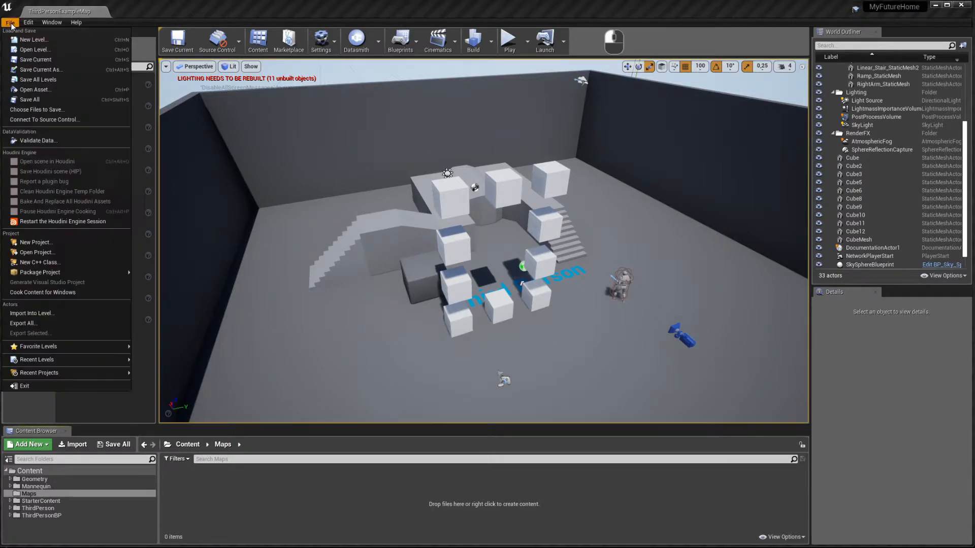
pyautogui.click(49, 42)
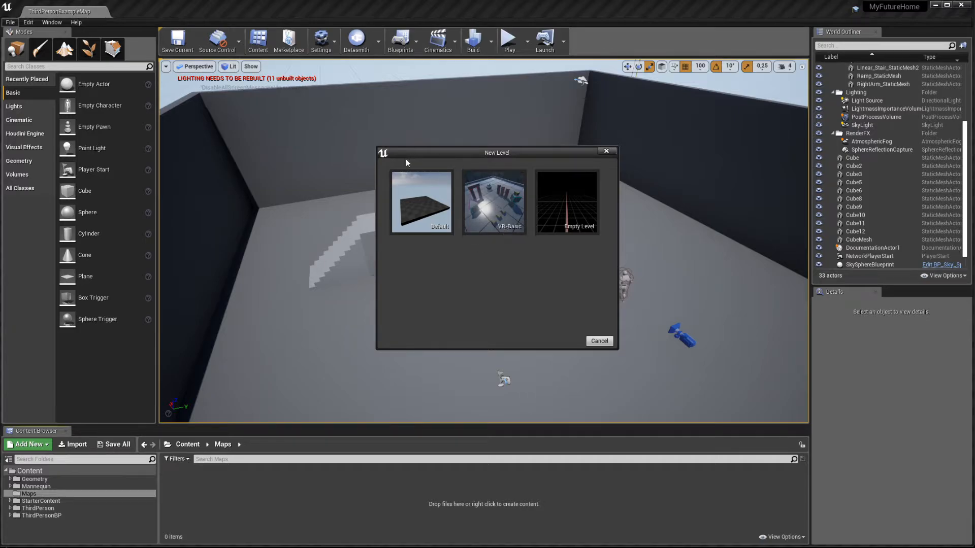
pyautogui.click(429, 213)
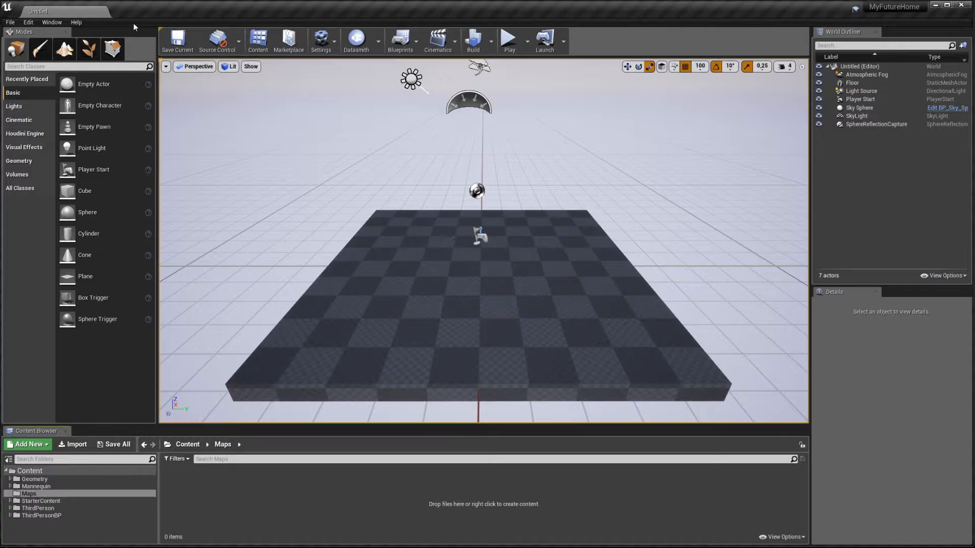
# - Save the new level in the Maps folder as Map_FutureHouse
pyautogui.keyDown('alt'); pyautogui.moveTo(624, 280); pyautogui.dragTo(645, 243); pyautogui.keyUp('alt')
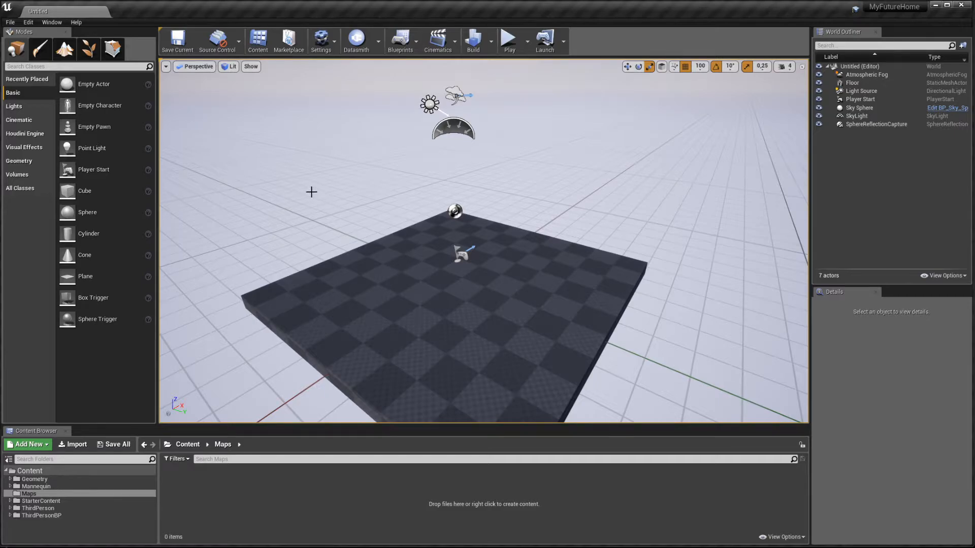
pyautogui.click(177, 42)
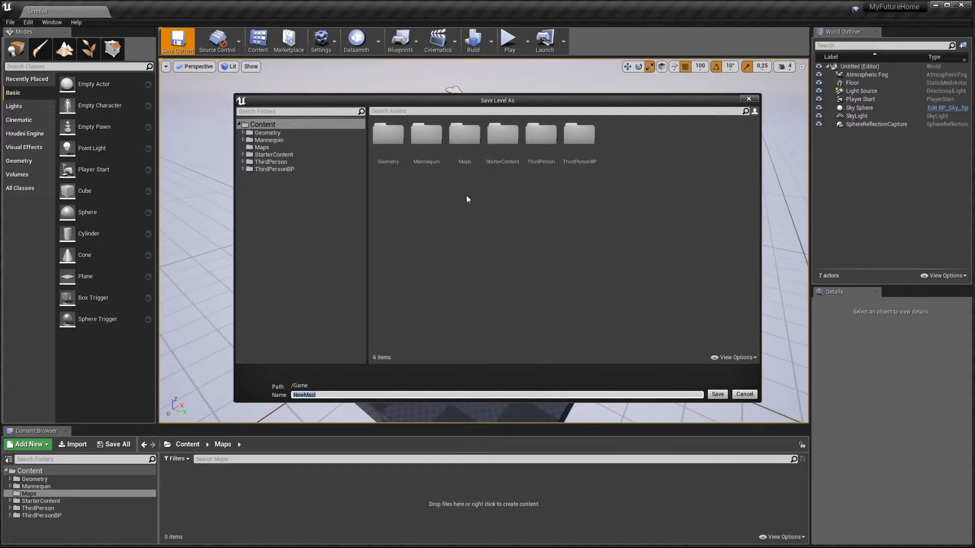
pyautogui.doubleClick(465, 136)
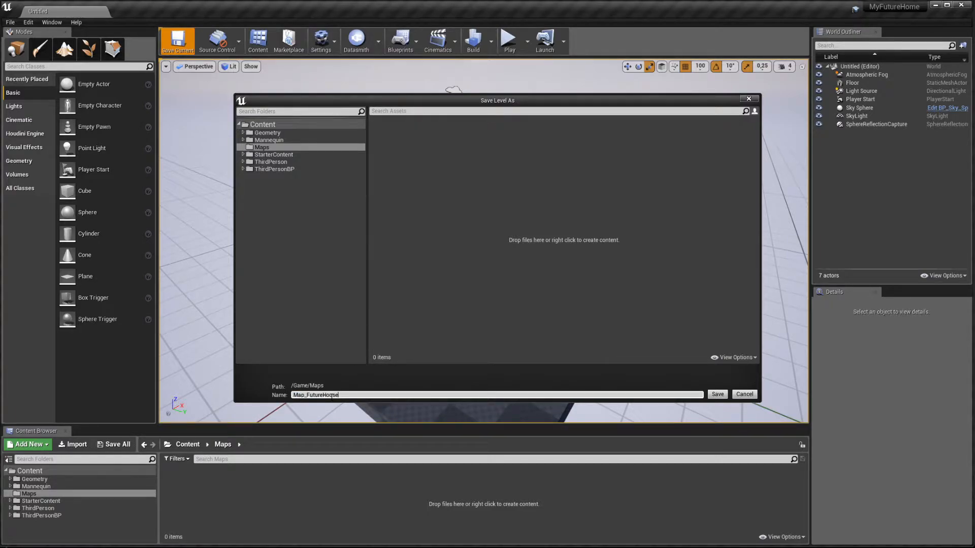
pyautogui.press('Return')
# - Place a basic cube, a cylinder and a cone next to each other on the checkered floor
pyautogui.moveTo(513, 188)
pyautogui.mouseDown(button='right')
pyautogui.moveTo(538, 190)
pyautogui.moveTo(531, 188)
pyautogui.mouseUp(button='right')
pyautogui.press('w')
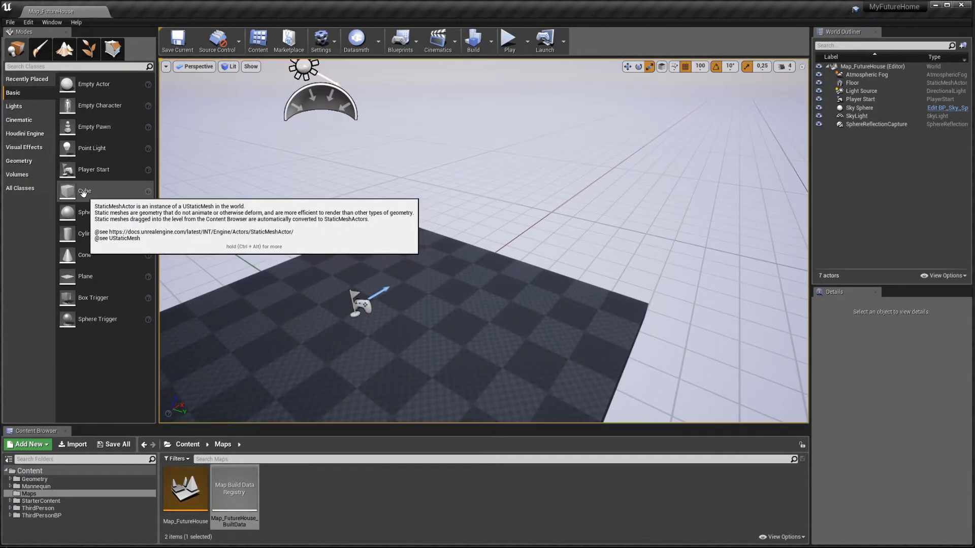
pyautogui.moveTo(81, 191); pyautogui.dragTo(479, 284)
pyautogui.moveTo(81, 233); pyautogui.dragTo(564, 284)
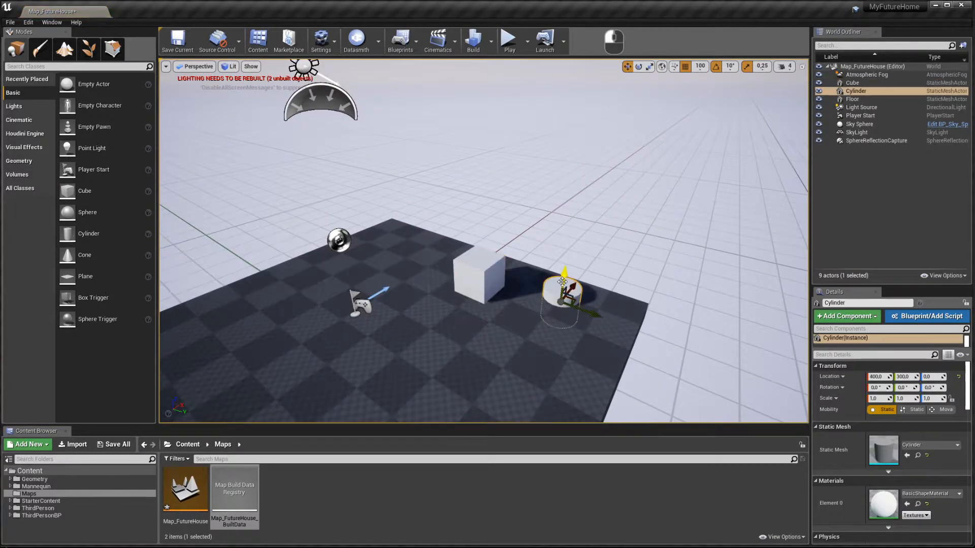
pyautogui.moveTo(81, 255); pyautogui.dragTo(488, 290)
# - Move the cone in front of the cylinder and down to the floor, at about 200, 300, 70, and save the level
pyautogui.moveTo(483, 218); pyautogui.dragTo(533, 219, button='right')
pyautogui.press('a')
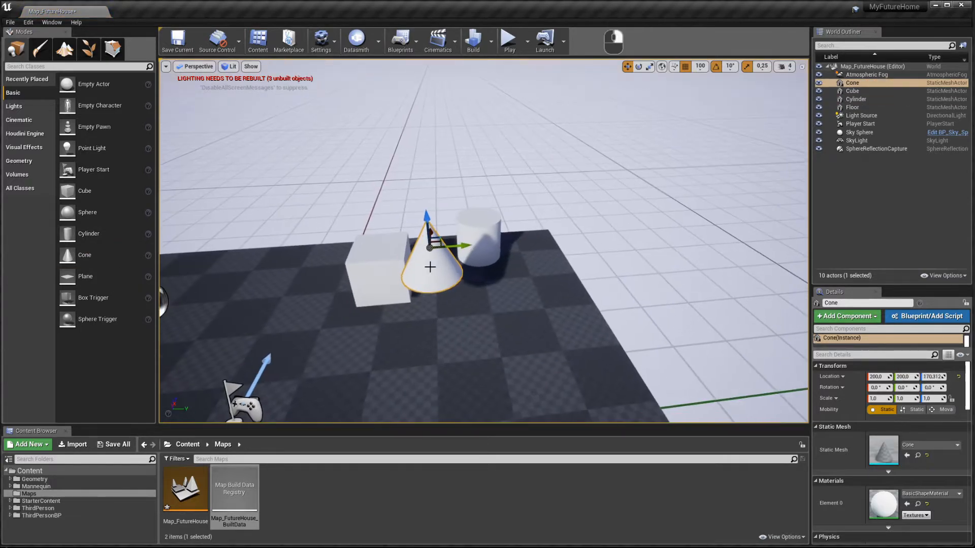
pyautogui.moveTo(439, 242); pyautogui.dragTo(503, 284)
pyautogui.moveTo(503, 284); pyautogui.dragTo(452, 272, button='right')
pyautogui.press('d')
pyautogui.hotkey('ctrl', 's')
# - Browse the Geometry and StarterContent folders and place SM_DoorFrame from Props on the floor beside the cube, at location 200, 0, 0
pyautogui.press('a')
pyautogui.click(34, 480)
pyautogui.doubleClick(184, 494)
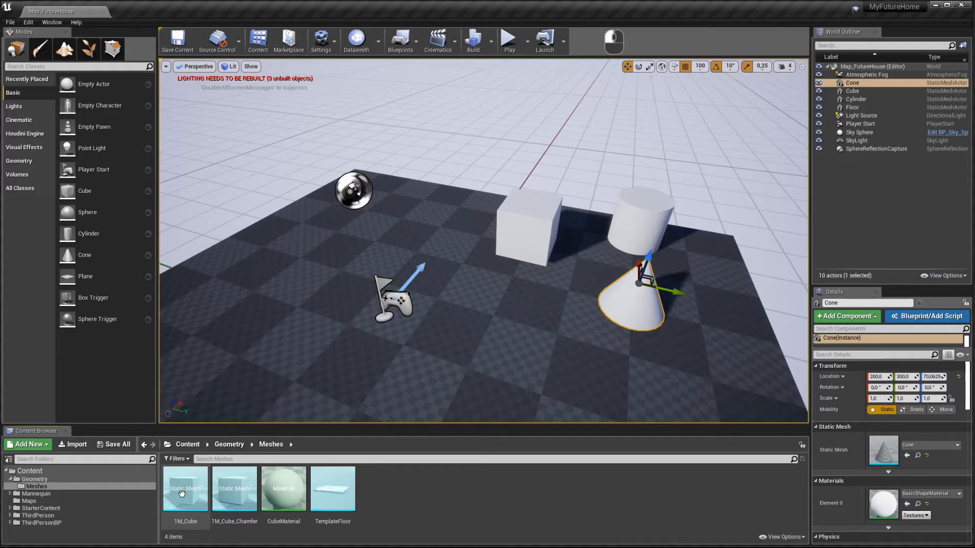
pyautogui.doubleClick(52, 509)
pyautogui.doubleClick(382, 512)
pyautogui.hotkey('alt', 'Left')
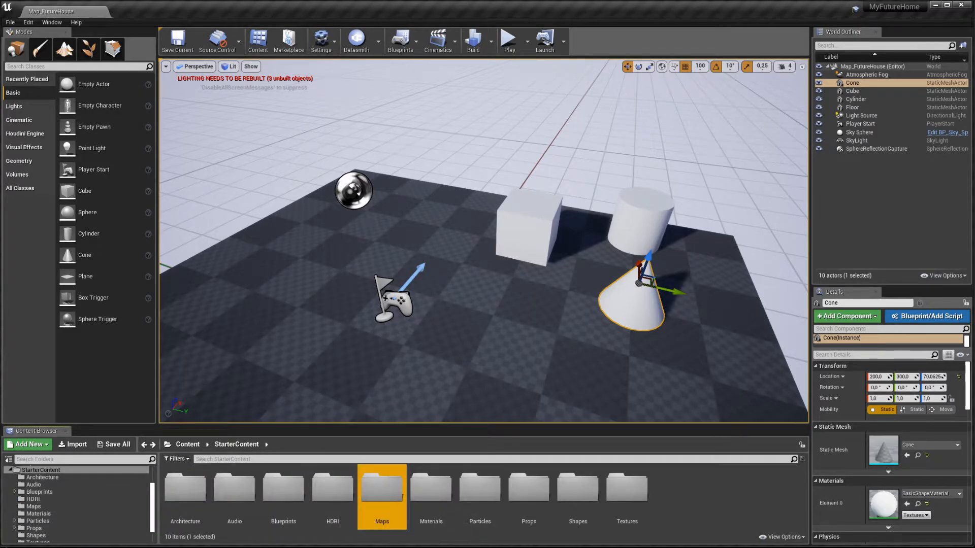
pyautogui.doubleClick(528, 498)
pyautogui.moveTo(529, 497); pyautogui.dragTo(439, 260)
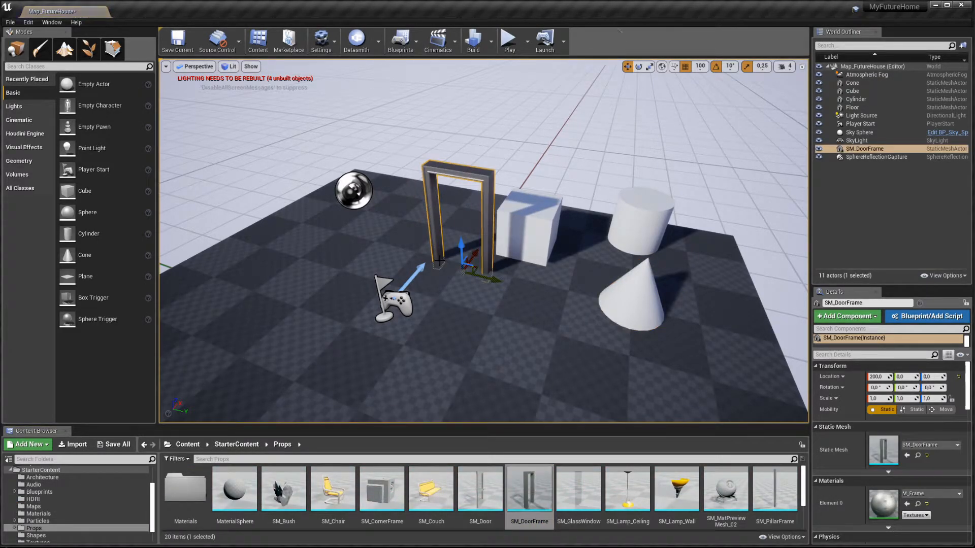
# - Place an additive cylinder geometry brush on the open part of the floor, at location -100, 0, 100
pyautogui.click(19, 161)
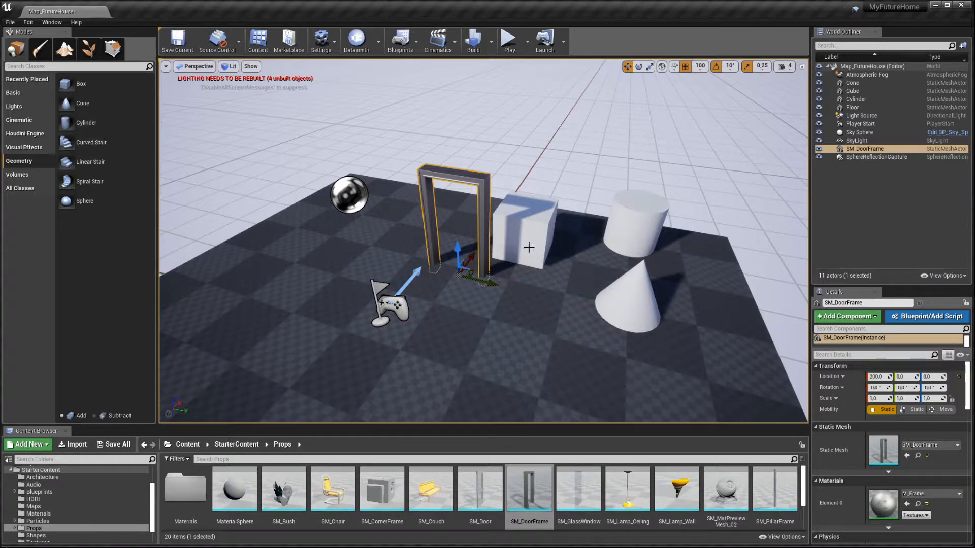
pyautogui.moveTo(676, 249)
pyautogui.mouseDown(button='right')
pyautogui.moveTo(706, 267)
pyautogui.moveTo(695, 264)
pyautogui.mouseUp(button='right')
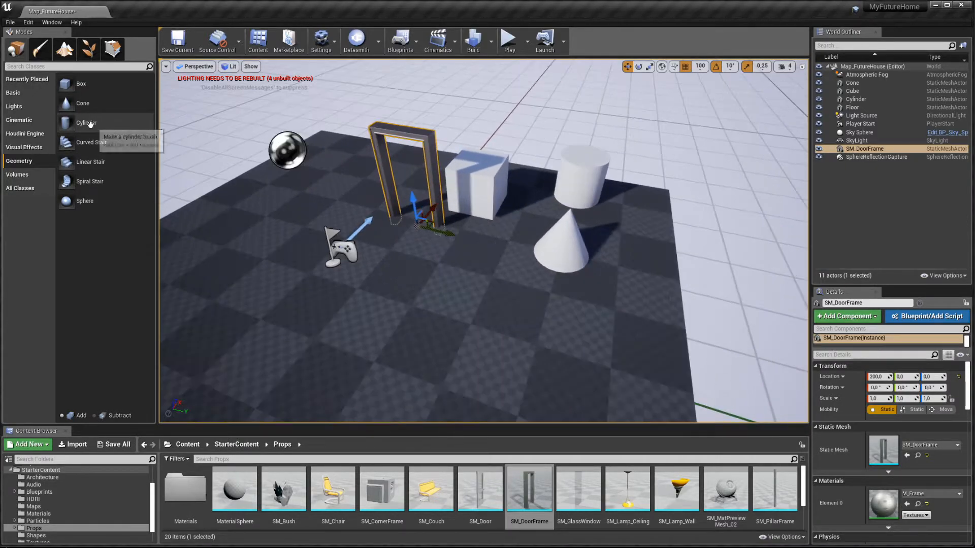
pyautogui.moveTo(90, 123)
pyautogui.mouseDown()
pyautogui.moveTo(457, 277)
pyautogui.moveTo(304, 319)
pyautogui.mouseUp()
pyautogui.press('s')
pyautogui.moveTo(305, 318); pyautogui.dragTo(249, 321, button='right')
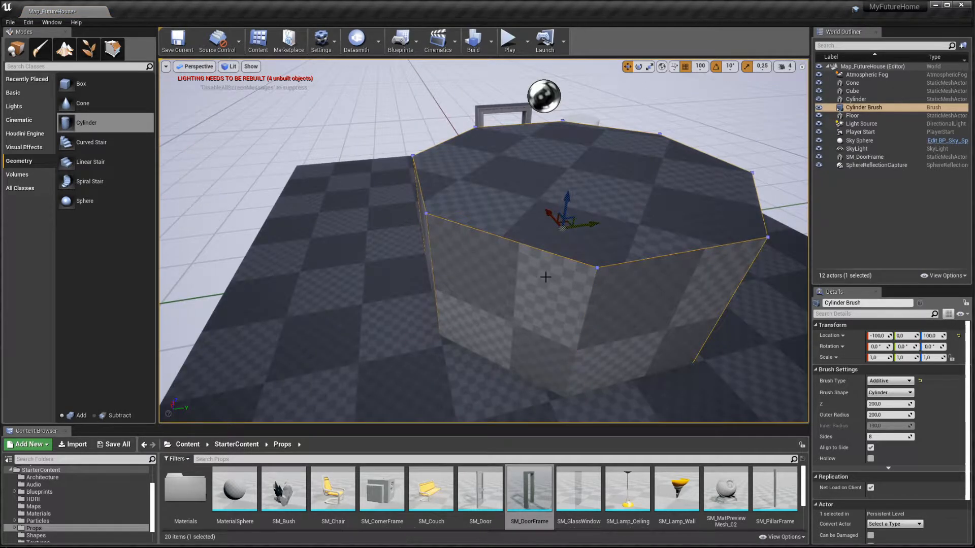
pyautogui.press('d')
pyautogui.moveTo(545, 276)
pyautogui.mouseDown(button='right')
pyautogui.moveTo(500, 279)
pyautogui.moveTo(465, 259)
pyautogui.moveTo(500, 285)
pyautogui.moveTo(573, 262)
pyautogui.mouseUp(button='right')
pyautogui.press('w')
pyautogui.press('s')
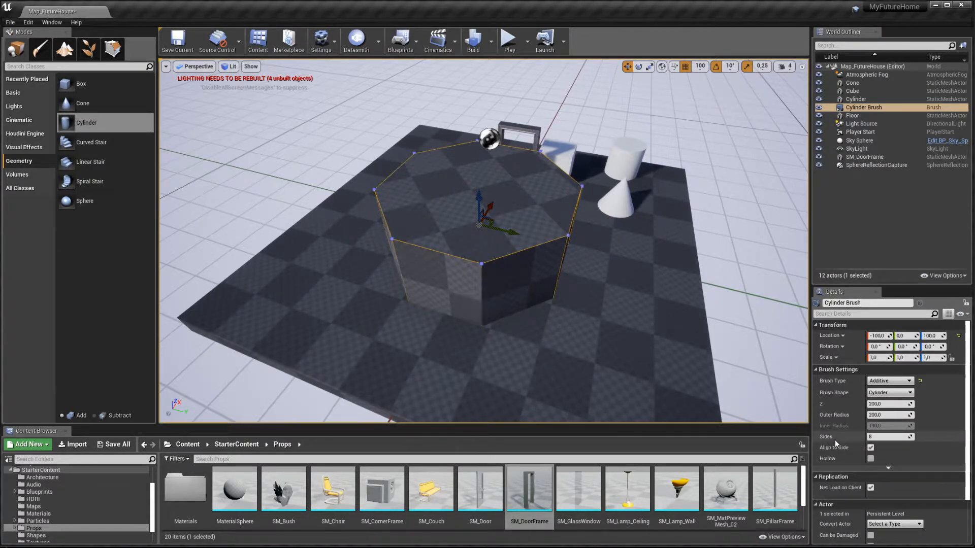
# - Try 3 sides on the cylinder brush, and set its number of sides to 32
pyautogui.click(878, 437)
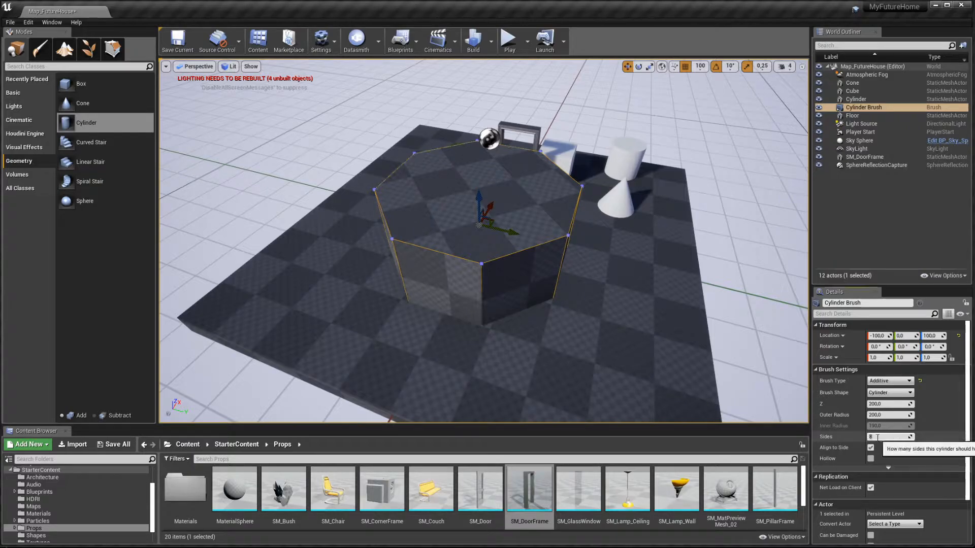
pyautogui.write('3')
pyautogui.press('Return')
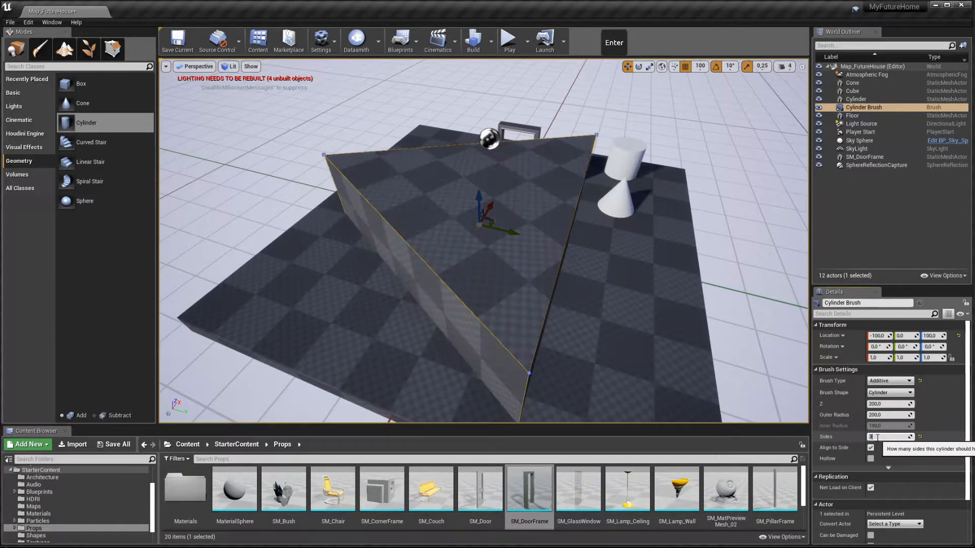
pyautogui.write('32')
pyautogui.press('Return')
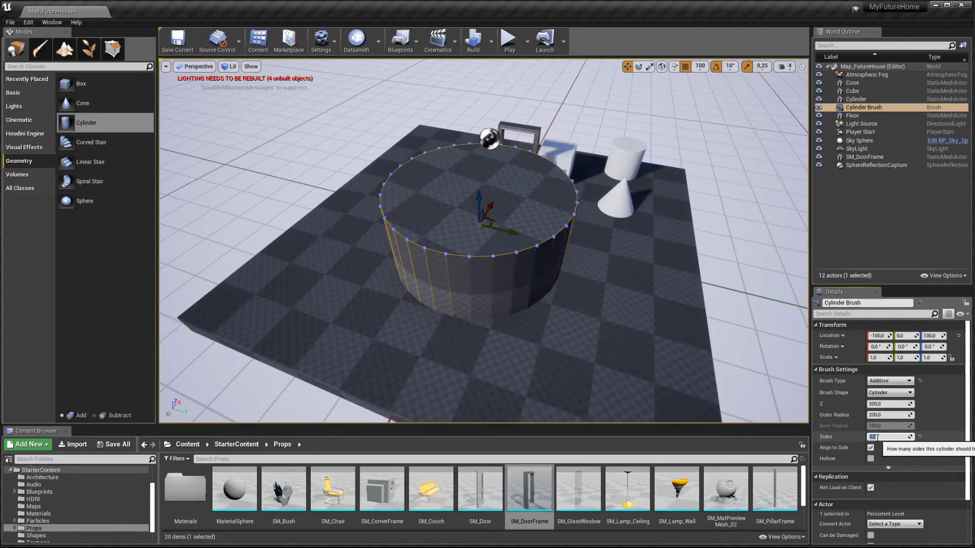
# - Make the cylinder brush hollow and reduce its inner radius to about 112
pyautogui.click(893, 395)
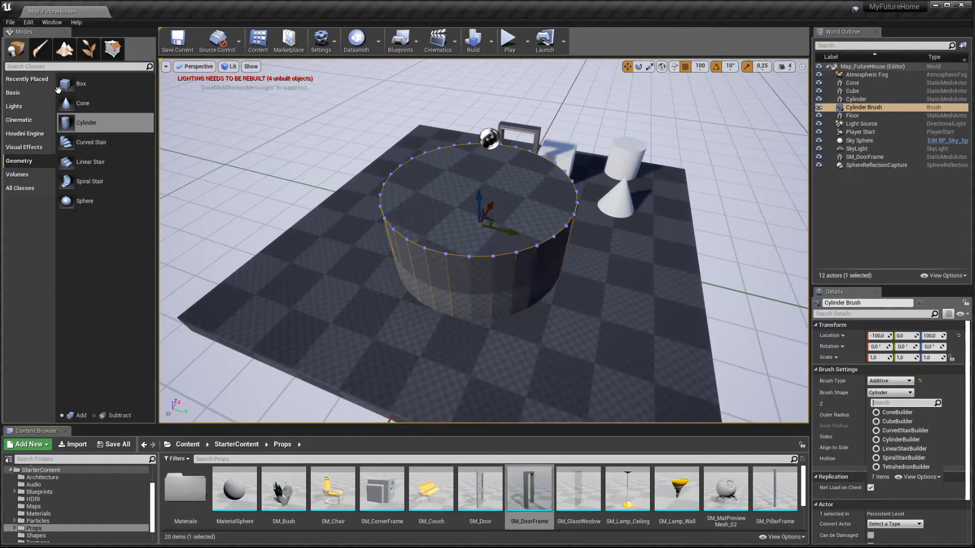
pyautogui.click(968, 411)
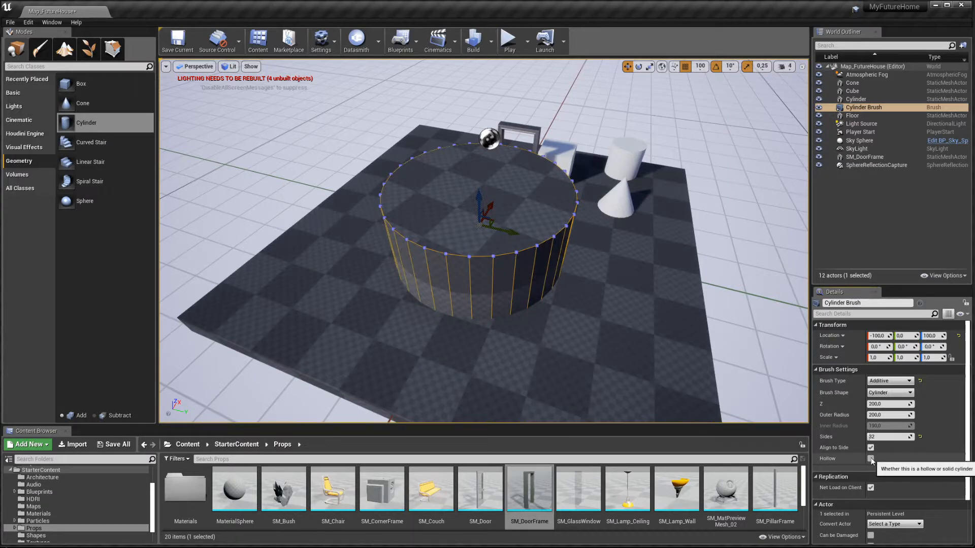
pyautogui.click(871, 459)
pyautogui.press('w')
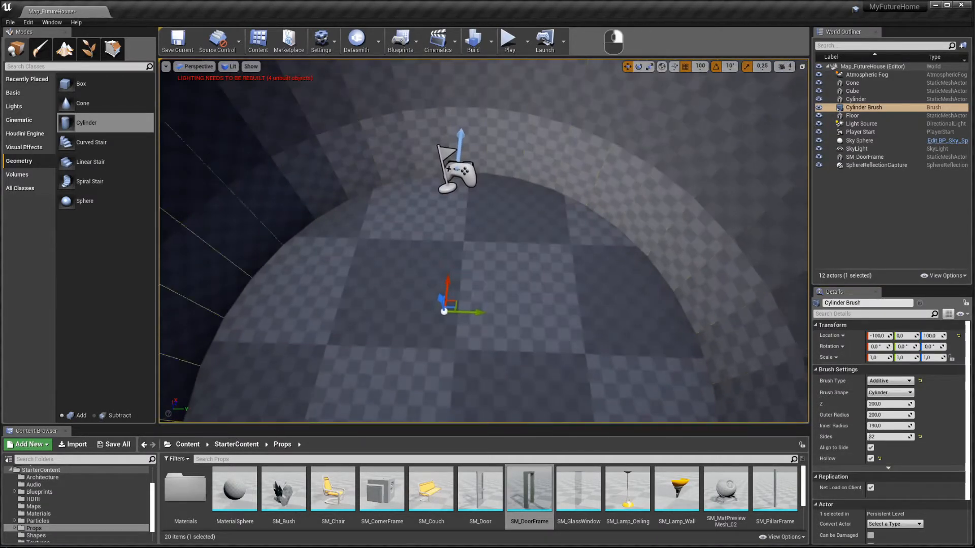
pyautogui.press('s')
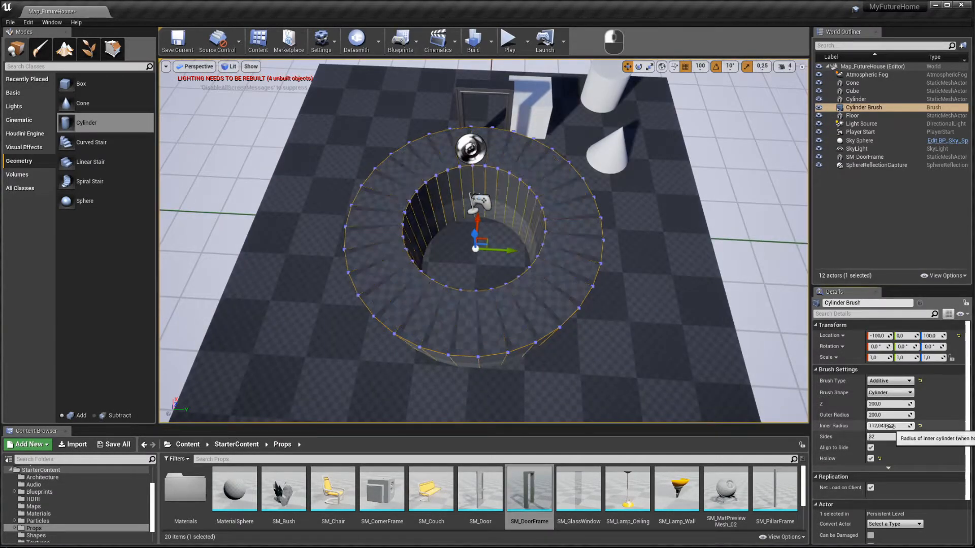
# - Try the Linear Stair shape on the cylinder brush and increase its number of steps
pyautogui.click(889, 393)
pyautogui.click(889, 404)
pyautogui.click(889, 393)
pyautogui.click(890, 445)
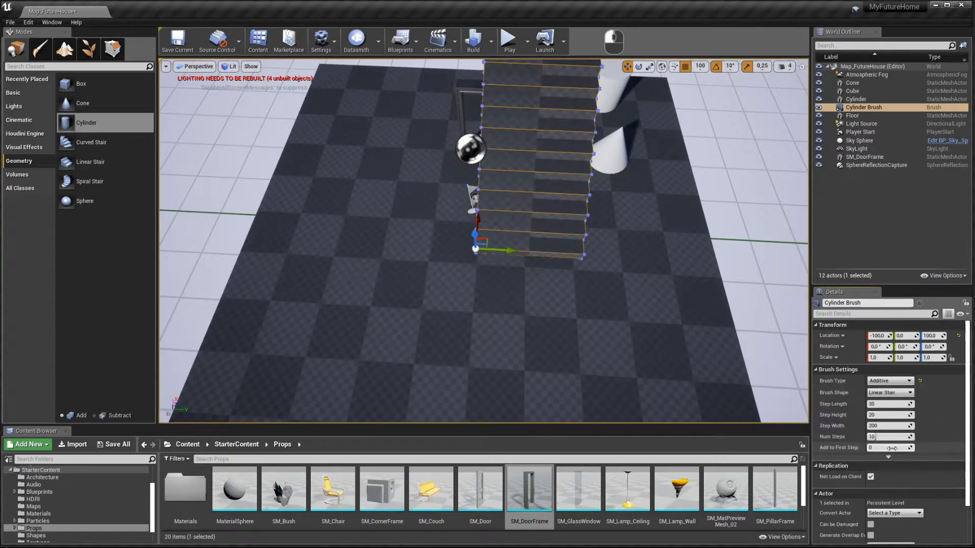
pyautogui.moveTo(908, 416); pyautogui.dragTo(898, 438)
pyautogui.moveTo(710, 325); pyautogui.dragTo(665, 278, button='right')
# - Try the Spiral Stair shape with adjusted settings on the same brush, and delete the brush from the level
pyautogui.click(896, 392)
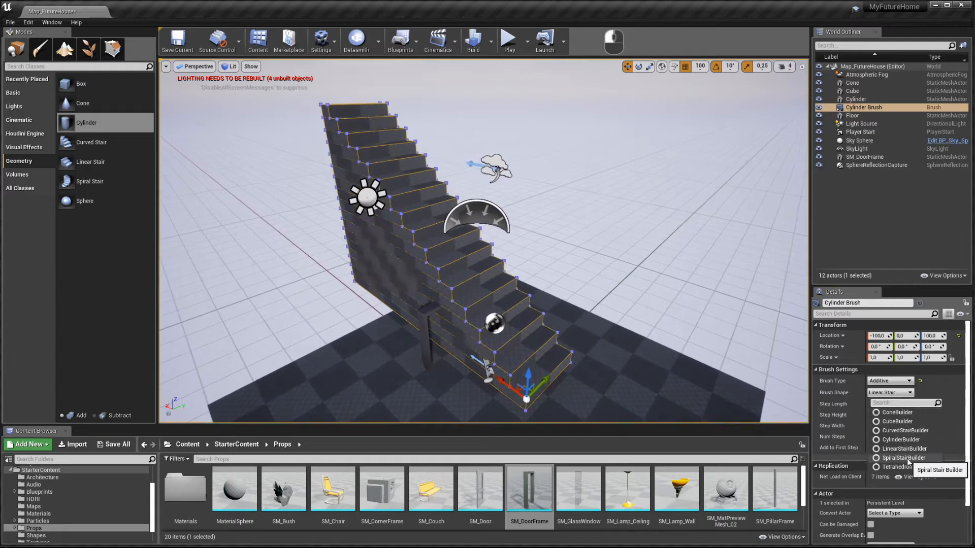
pyautogui.click(908, 458)
pyautogui.press('d')
pyautogui.moveTo(711, 304)
pyautogui.mouseDown(button='right')
pyautogui.moveTo(680, 330)
pyautogui.moveTo(635, 340)
pyautogui.moveTo(599, 294)
pyautogui.moveTo(614, 284)
pyautogui.mouseUp(button='right')
pyautogui.press('a')
pyautogui.moveTo(889, 404); pyautogui.dragTo(916, 449)
pyautogui.click(871, 471)
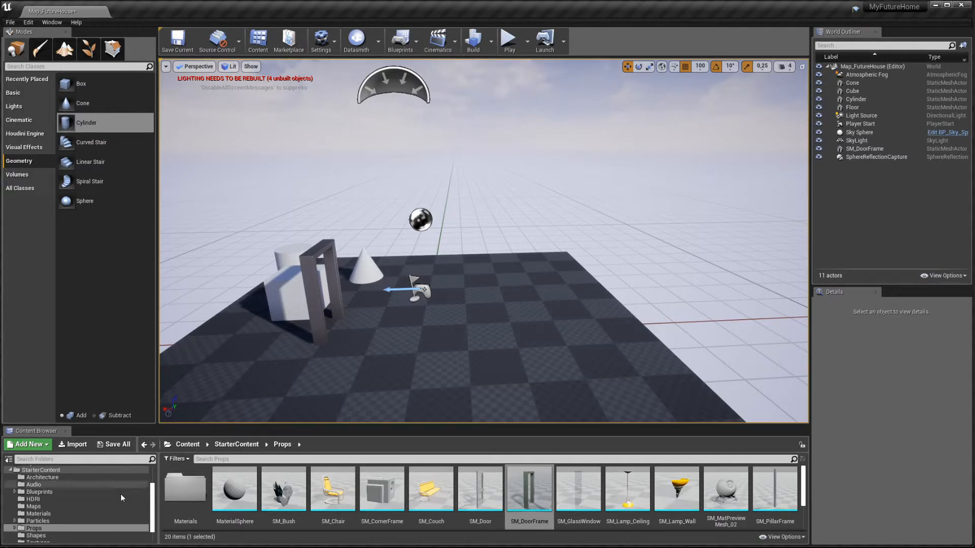
# - Place the ThirdPersonCharacter from the ThirdPersonBP Blueprints folder on the open floor, at about -100, 0, 116
pyautogui.scroll(-1, 66, 513)
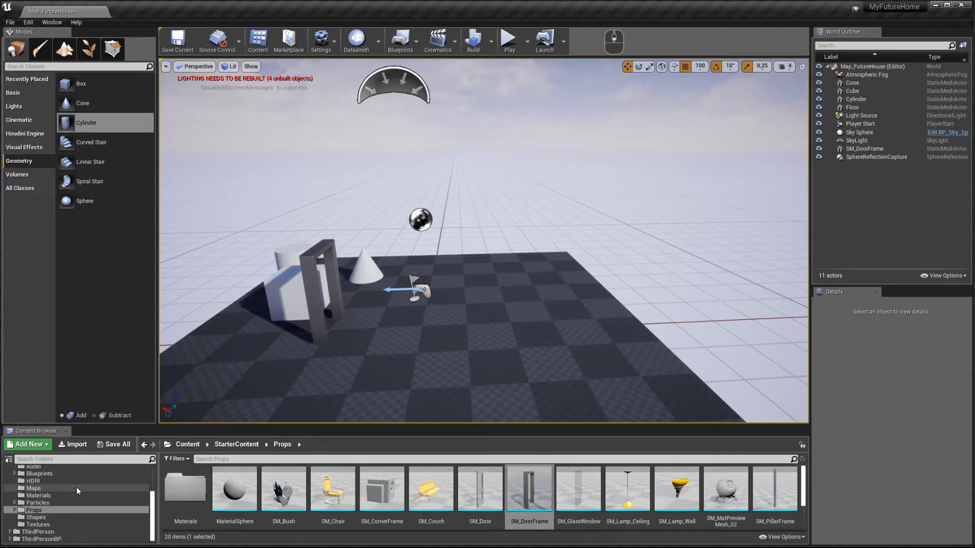
pyautogui.click(63, 539)
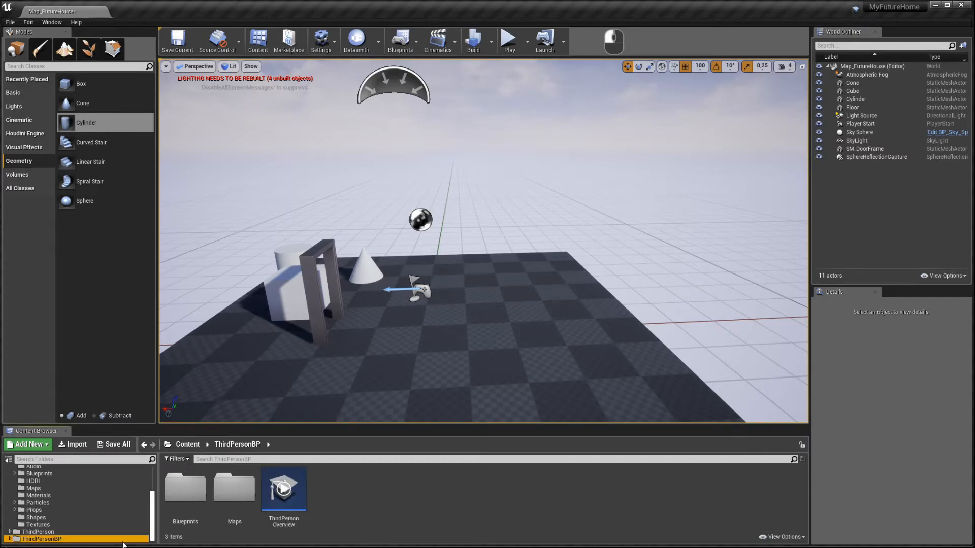
pyautogui.doubleClick(185, 487)
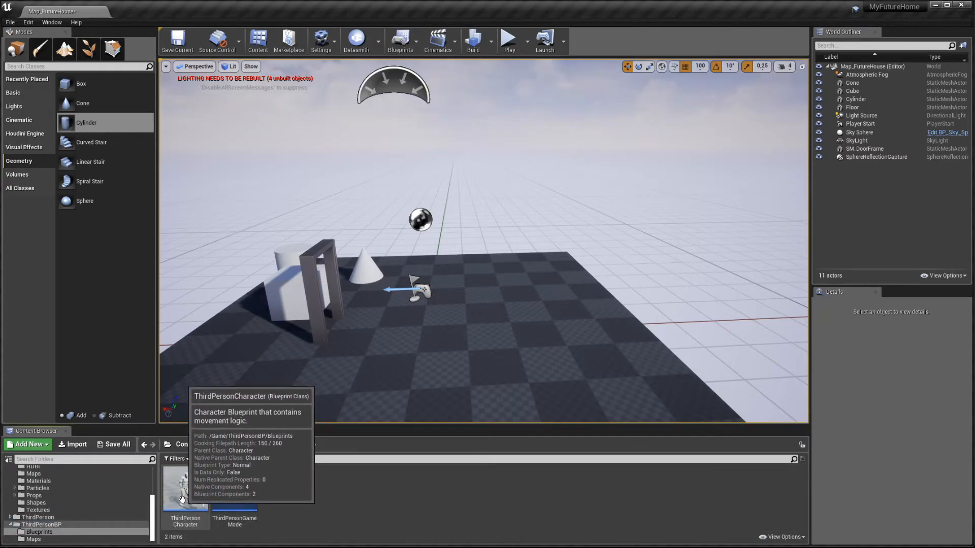
pyautogui.moveTo(182, 500); pyautogui.dragTo(456, 331)
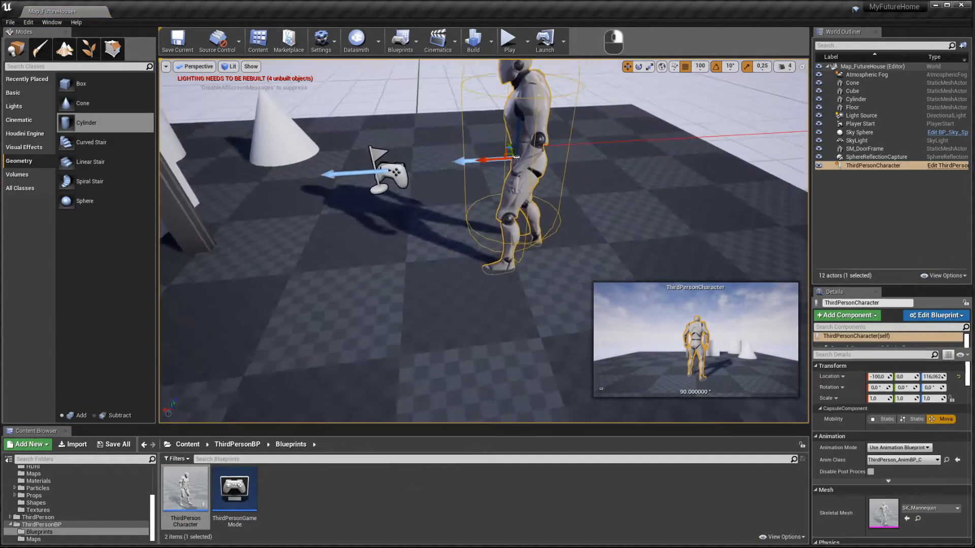
# - Move the third-person character along X into the door frame, to X 200, to compare their sizes
pyautogui.moveTo(479, 254); pyautogui.dragTo(479, 254, button='right')
pyautogui.press('w')
pyautogui.moveTo(520, 247); pyautogui.dragTo(414, 232)
pyautogui.press('w')
pyautogui.moveTo(414, 232); pyautogui.dragTo(414, 231, button='right')
pyautogui.press('s')
pyautogui.press('w')
pyautogui.press('s')
pyautogui.moveTo(528, 190); pyautogui.dragTo(528, 189, button='right')
pyautogui.press('w')
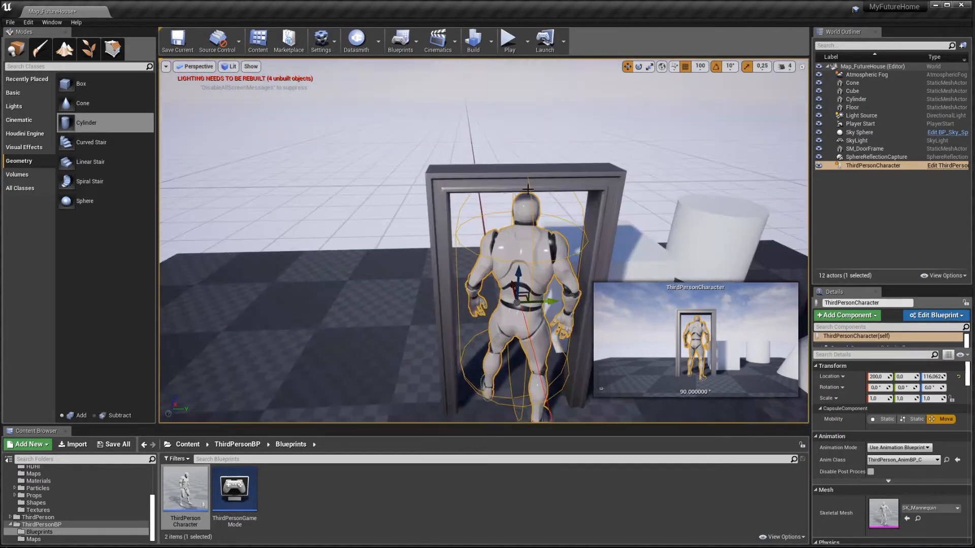
# - Place an additive box geometry brush at the floor's edge behind the cube, at location 600, -100, 100
pyautogui.press('w')
pyautogui.moveTo(455, 252); pyautogui.dragTo(634, 159, button='right')
pyautogui.press('s')
pyautogui.press('w')
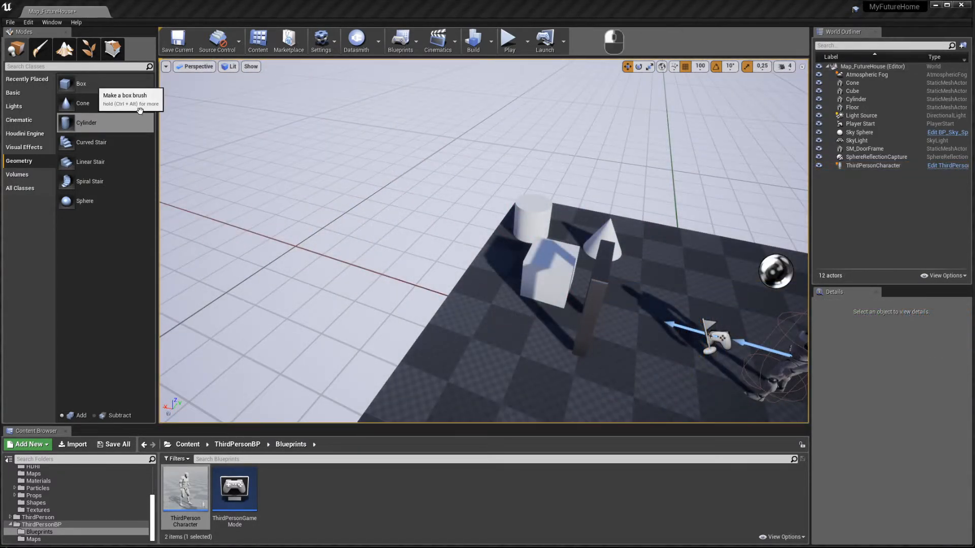
pyautogui.moveTo(139, 110); pyautogui.dragTo(391, 332)
pyautogui.moveTo(465, 332); pyautogui.dragTo(335, 330, button='right')
pyautogui.press('d')
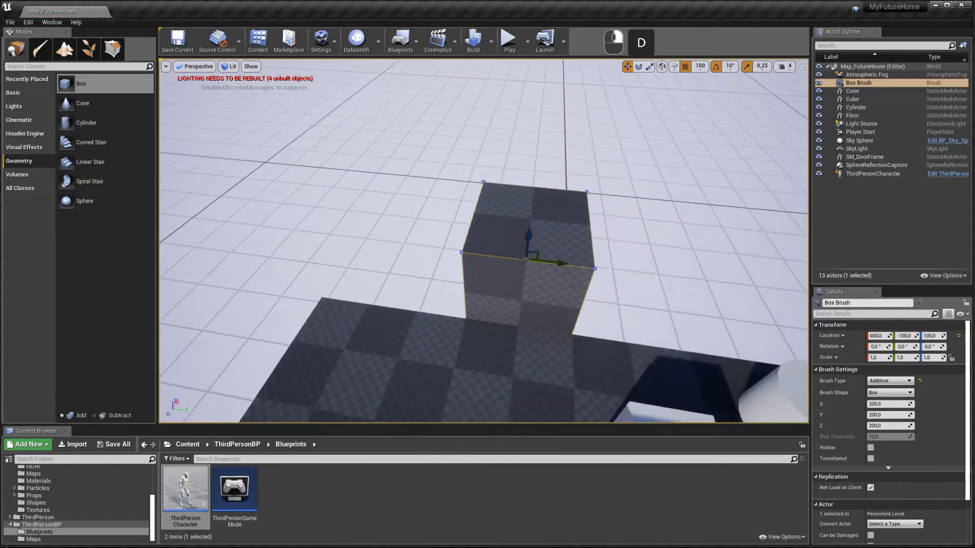
# - Move the box brush along Y and X to location 700, 0, 100
pyautogui.press('d')
pyautogui.moveTo(451, 259); pyautogui.dragTo(516, 264)
pyautogui.press('w')
pyautogui.moveTo(516, 264); pyautogui.dragTo(665, 221, button='right')
pyautogui.press('s')
pyautogui.moveTo(450, 203); pyautogui.dragTo(441, 269, button='right')
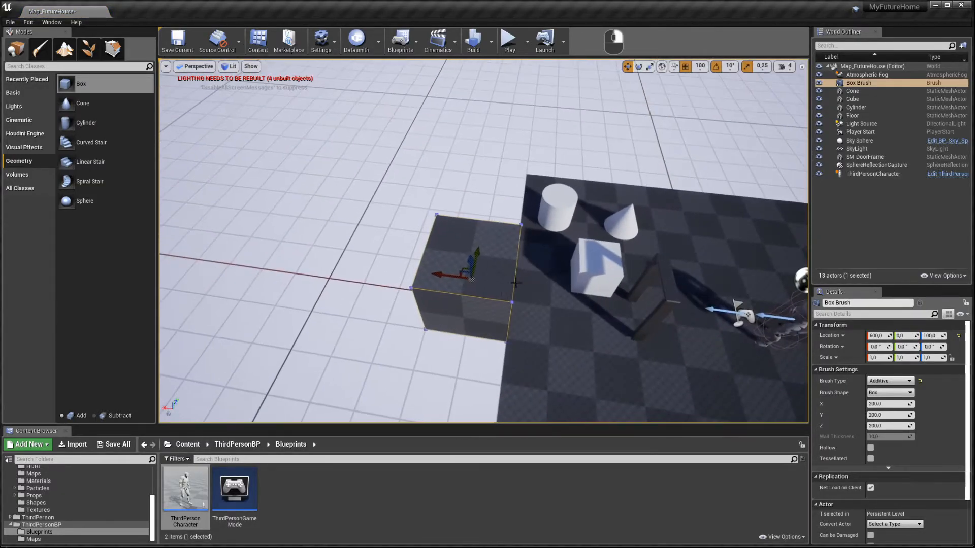
pyautogui.moveTo(444, 271); pyautogui.dragTo(393, 271)
pyautogui.moveTo(393, 271); pyautogui.dragTo(269, 269, button='right')
pyautogui.press('w')
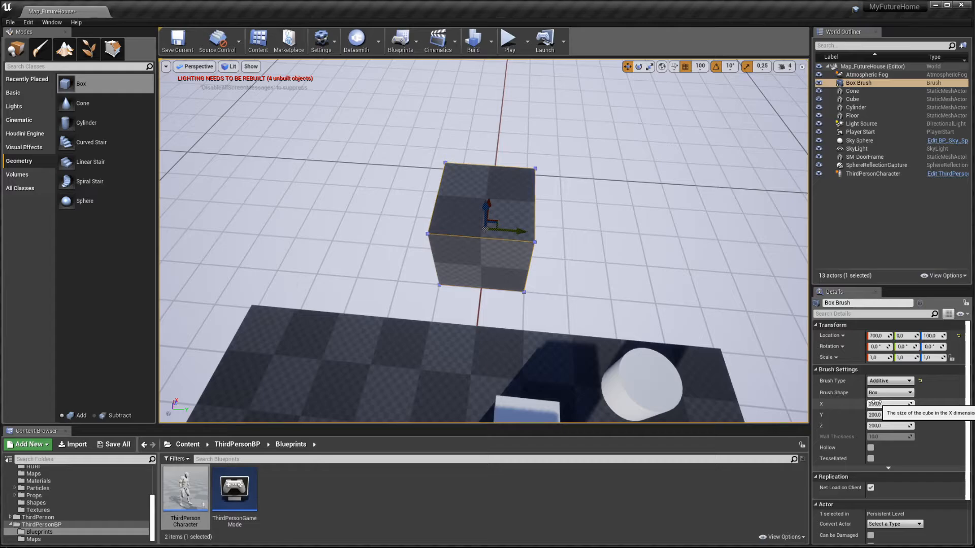
# - Set the box brush's size to 400 in X, 800 in Y and 300 in Z
pyautogui.click(876, 403)
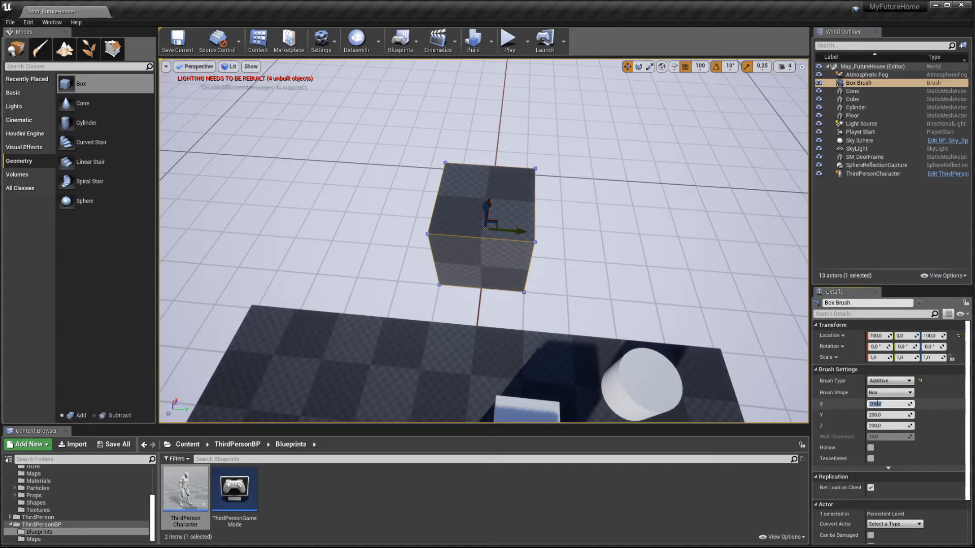
pyautogui.write('300')
pyautogui.press('Return')
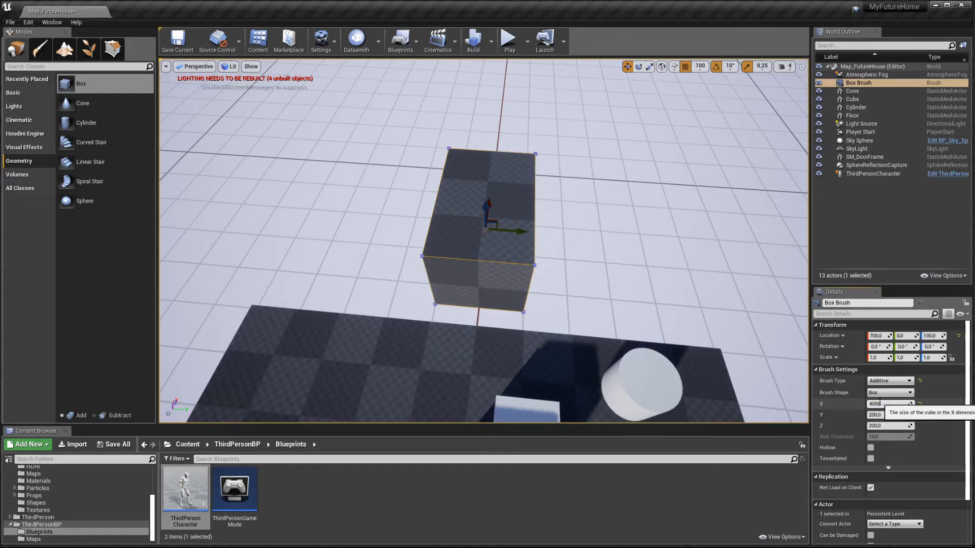
pyautogui.write('400')
pyautogui.press('Return')
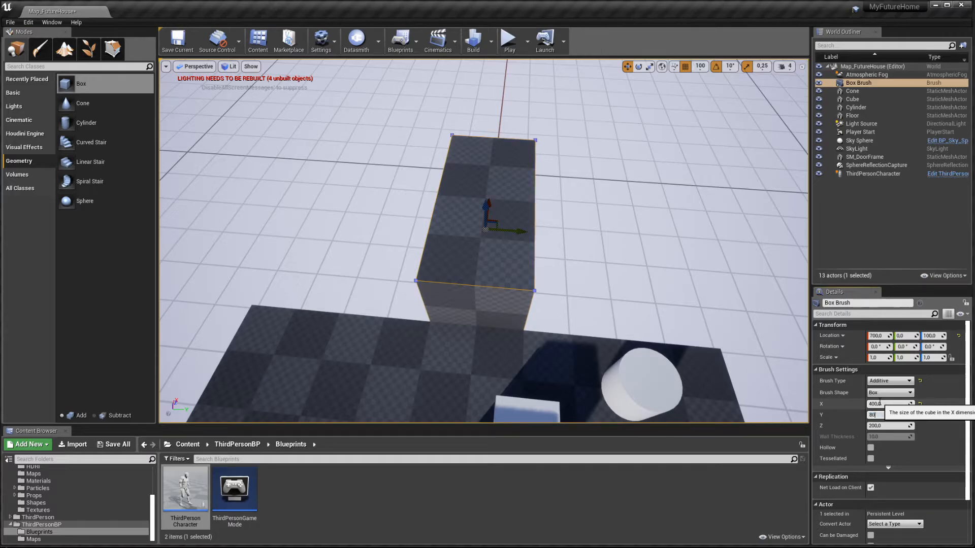
pyautogui.press('BackSpace')
pyautogui.press('Return')
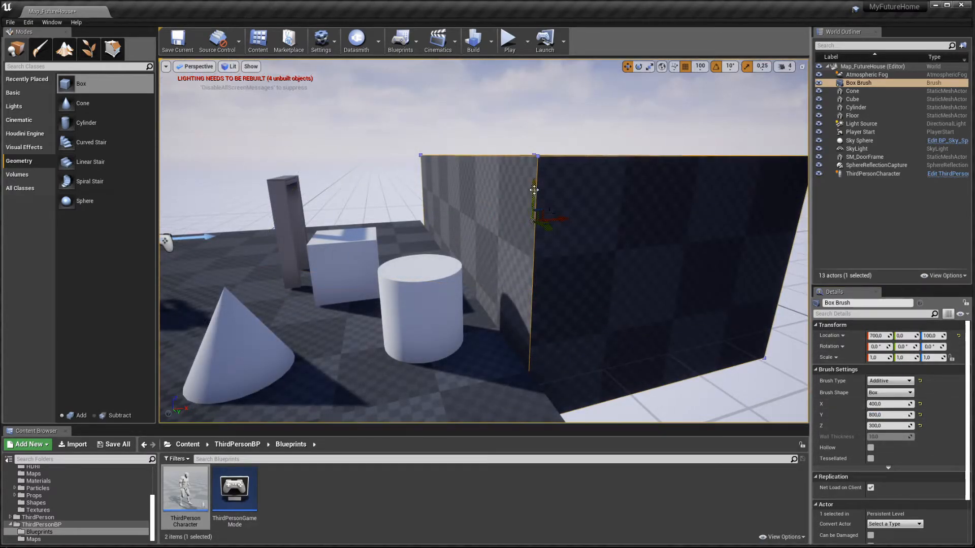
# - Set the position grid snap to 10 and raise the box brush to Z 150
pyautogui.click(700, 66)
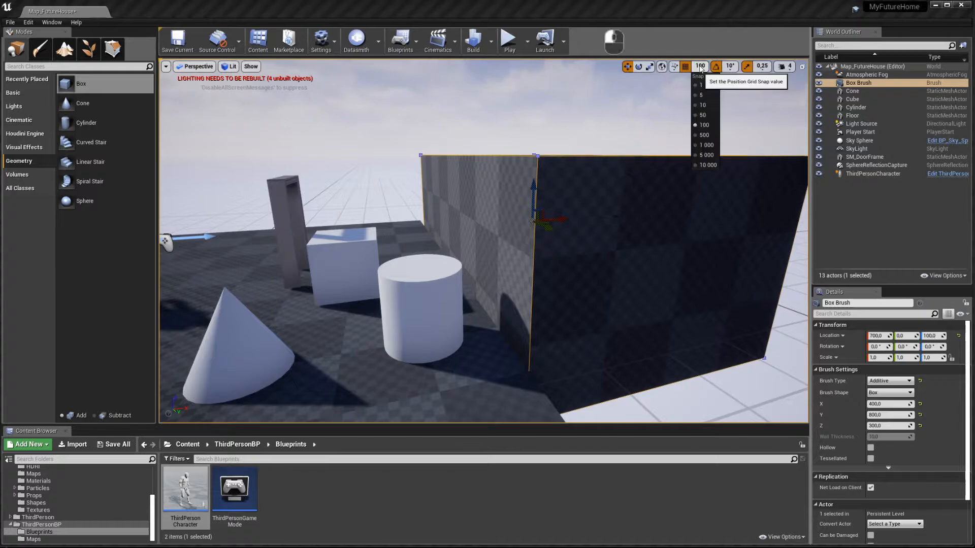
pyautogui.click(706, 105)
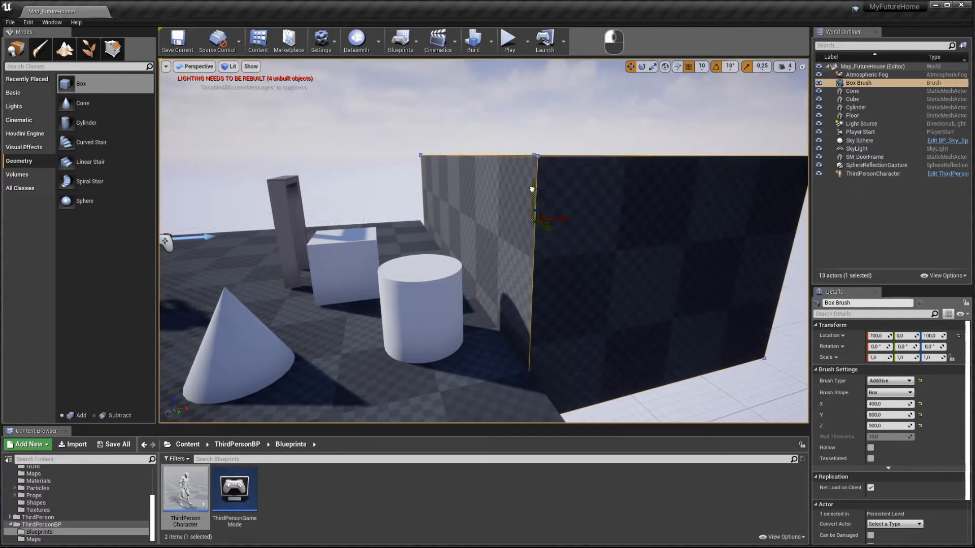
pyautogui.moveTo(532, 190); pyautogui.dragTo(530, 166)
# - Make the box brush hollow with a wall thickness of 25
pyautogui.press('a')
pyautogui.press('w')
pyautogui.moveTo(531, 166)
pyautogui.mouseDown(button='right')
pyautogui.moveTo(599, 157)
pyautogui.moveTo(711, 213)
pyautogui.moveTo(704, 188)
pyautogui.moveTo(721, 153)
pyautogui.moveTo(676, 183)
pyautogui.moveTo(589, 182)
pyautogui.mouseUp(button='right')
pyautogui.press('s')
pyautogui.press('w')
pyautogui.press('d')
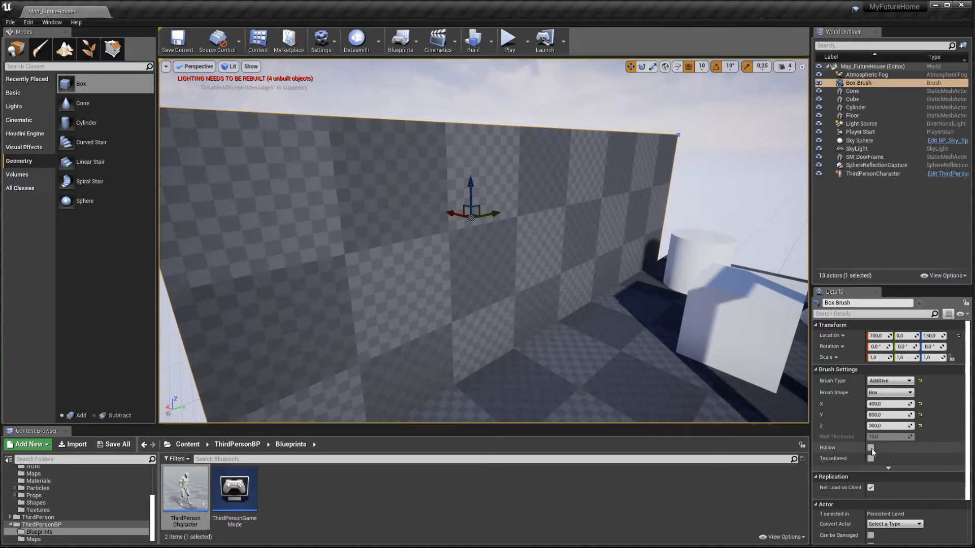
pyautogui.click(871, 448)
pyautogui.click(874, 437)
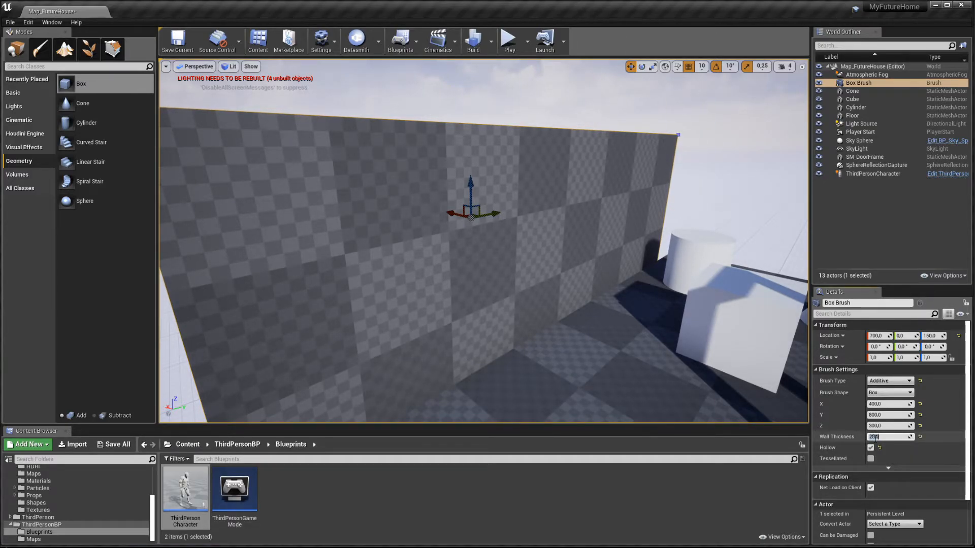
# - Check the interior of the hollow box brush and save the level
pyautogui.press('a')
pyautogui.moveTo(508, 223); pyautogui.dragTo(323, 226, button='right')
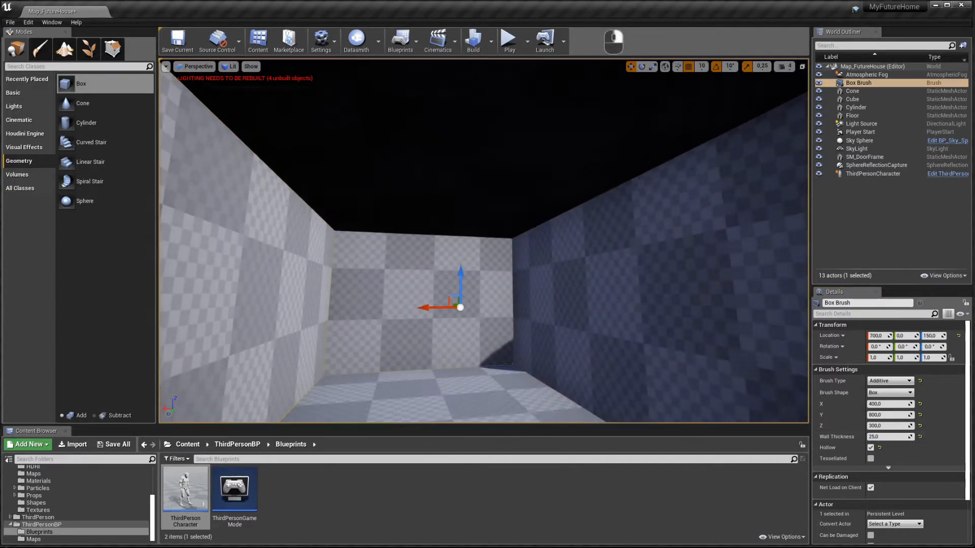
pyautogui.press('d')
pyautogui.press('d')
pyautogui.press('w')
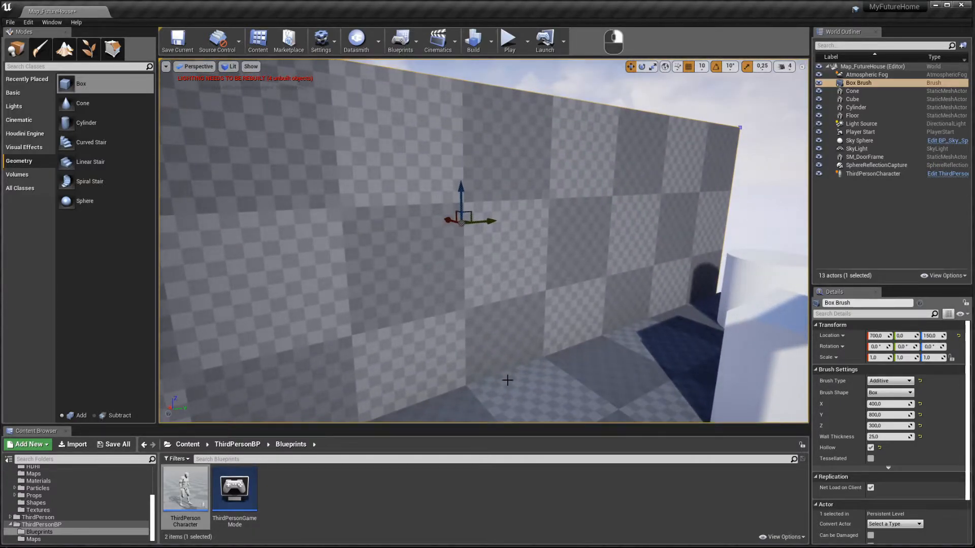
pyautogui.moveTo(322, 225); pyautogui.dragTo(355, 254, button='right')
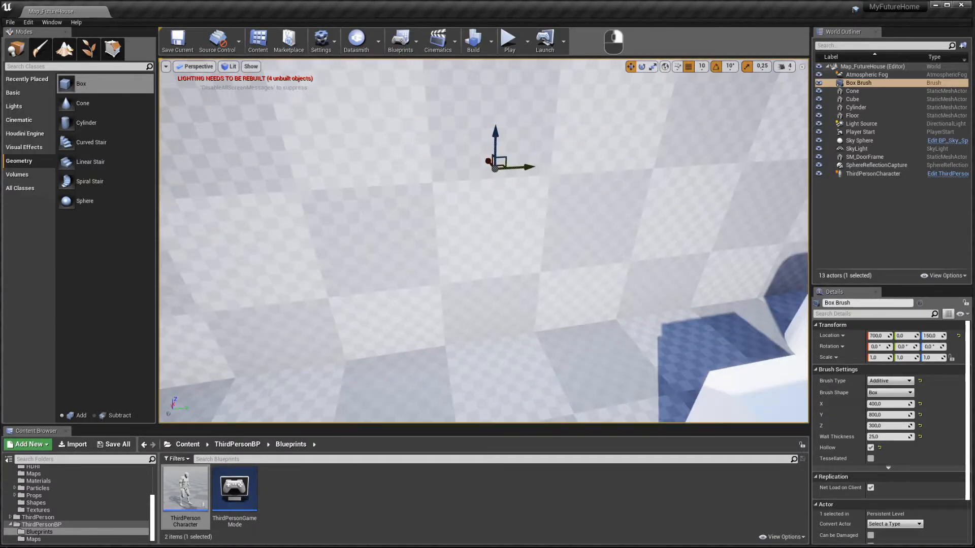
# - Place a second box brush across the hollow box's front wall and move it along the wall to 470, -210, 120
pyautogui.press('s')
pyautogui.press('w')
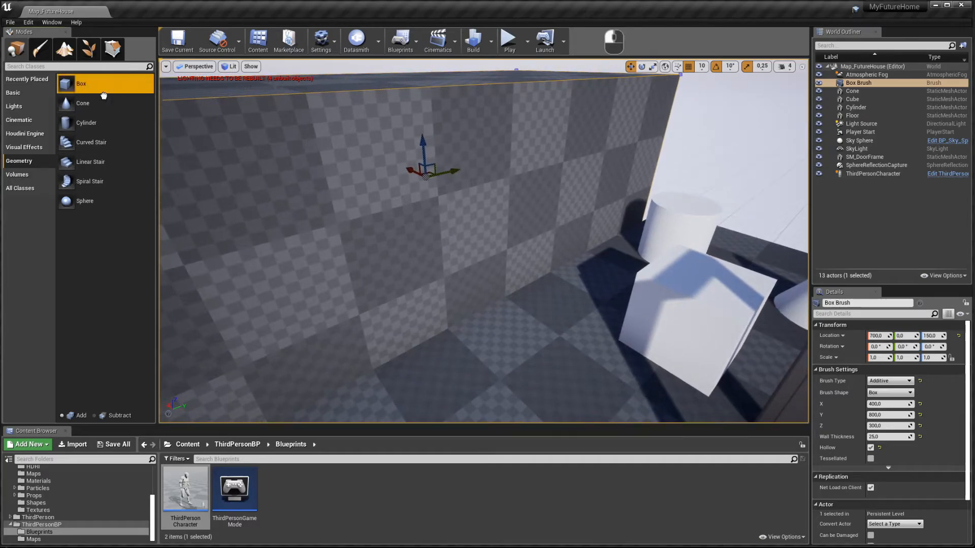
pyautogui.moveTo(74, 83); pyautogui.dragTo(508, 308)
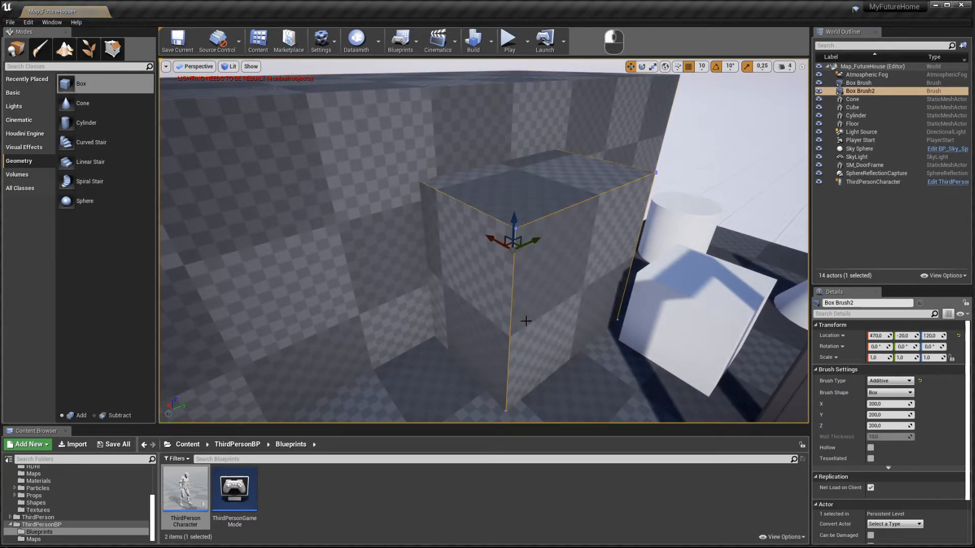
pyautogui.press('s')
pyautogui.press('a')
pyautogui.moveTo(526, 321); pyautogui.dragTo(584, 279, button='right')
pyautogui.press('w')
pyautogui.press('d')
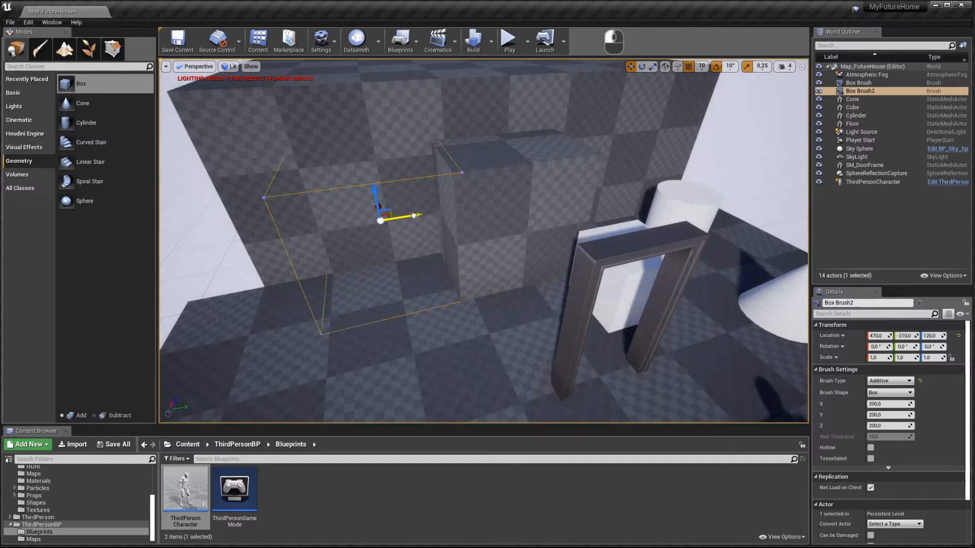
pyautogui.moveTo(508, 284)
pyautogui.mouseDown(button='right')
pyautogui.moveTo(528, 294)
pyautogui.moveTo(533, 330)
pyautogui.mouseUp(button='right')
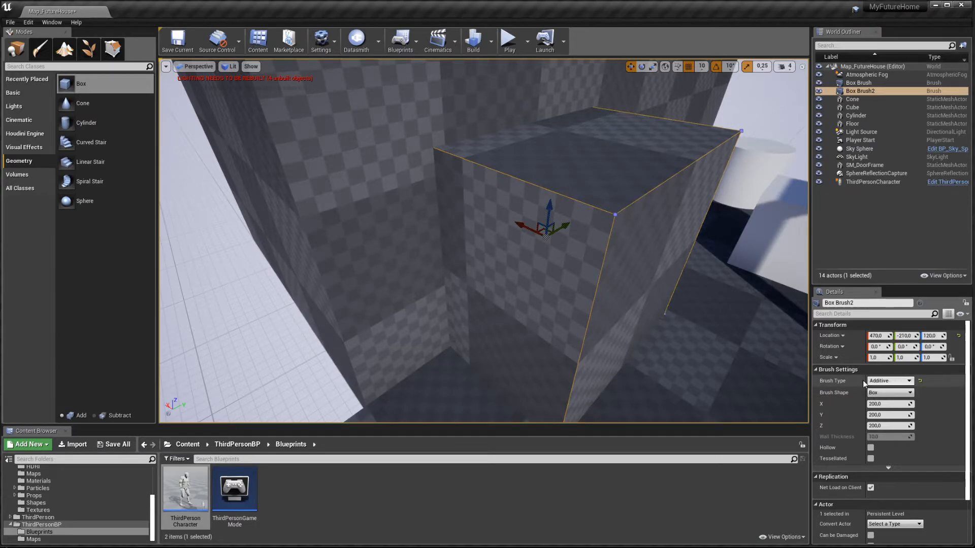
# - Change the second box brush's type to Subtractive to cut an opening in the hollow box's wall
pyautogui.click(905, 386)
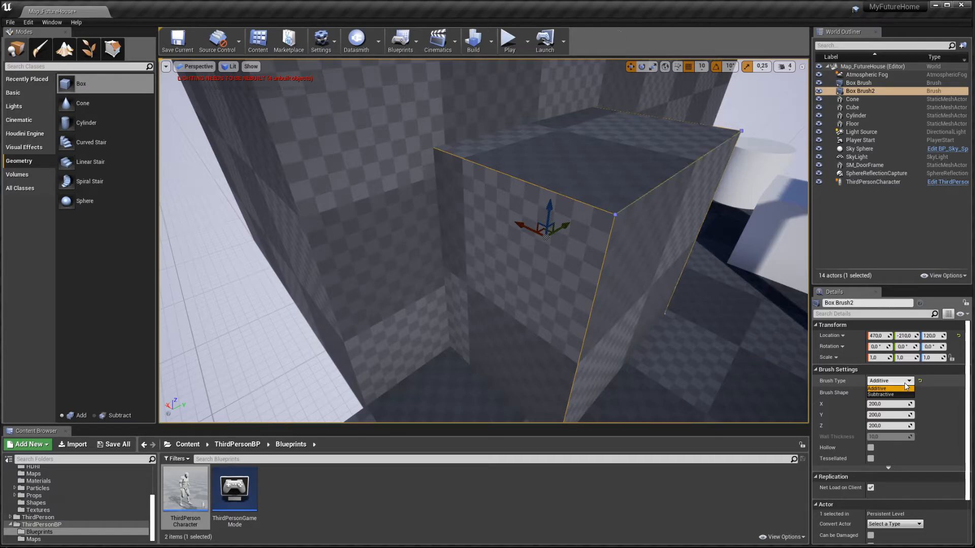
pyautogui.click(883, 396)
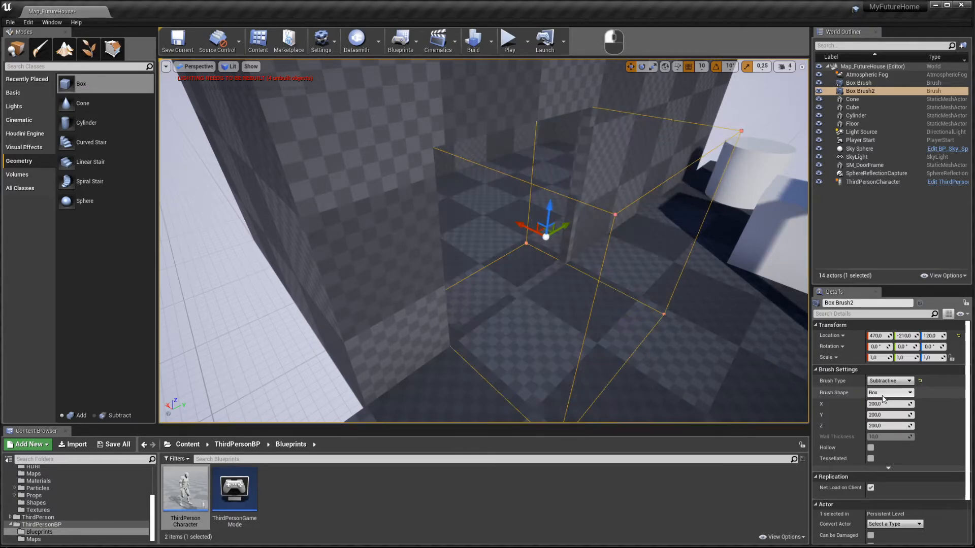
pyautogui.moveTo(580, 390); pyautogui.dragTo(762, 401, button='right')
pyautogui.press('w')
# - Place a third additive box brush in front of the wall opening, at location 360, -230, 120
pyautogui.moveTo(492, 391); pyautogui.dragTo(506, 358, button='right')
pyautogui.press('s')
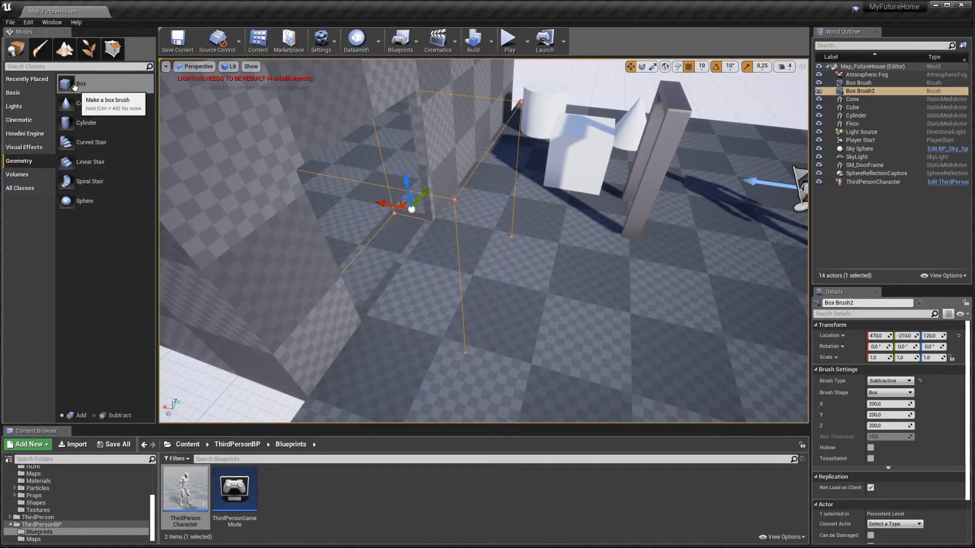
pyautogui.moveTo(75, 87)
pyautogui.mouseDown()
pyautogui.moveTo(531, 274)
pyautogui.moveTo(501, 300)
pyautogui.mouseUp()
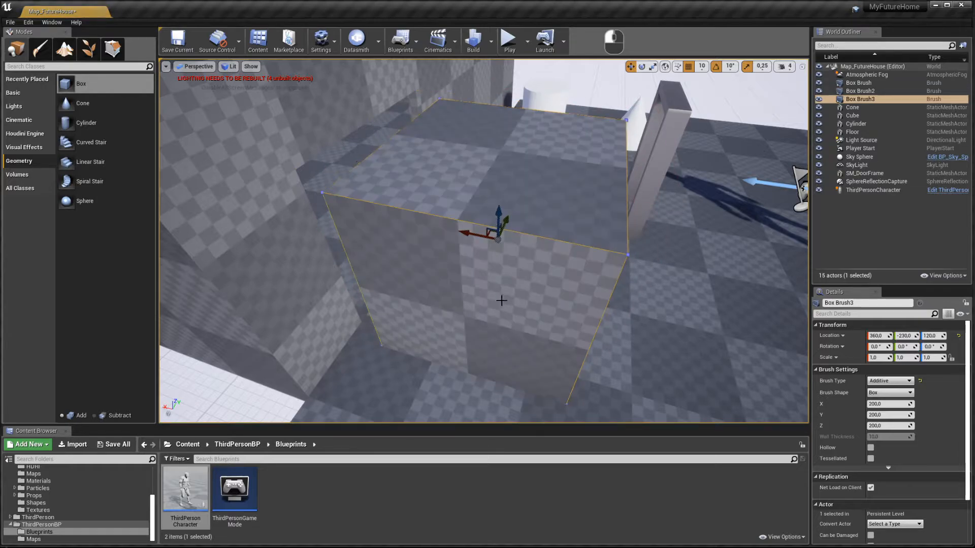
# - Change the order of the subtractive second box brush to last, so it also cuts the third additive brush
pyautogui.moveTo(498, 223)
pyautogui.mouseDown(button='right')
pyautogui.moveTo(610, 223)
pyautogui.moveTo(620, 269)
pyautogui.moveTo(640, 224)
pyautogui.moveTo(630, 279)
pyautogui.moveTo(645, 269)
pyautogui.moveTo(647, 290)
pyautogui.moveTo(653, 280)
pyautogui.mouseUp(button='right')
pyautogui.press('f')
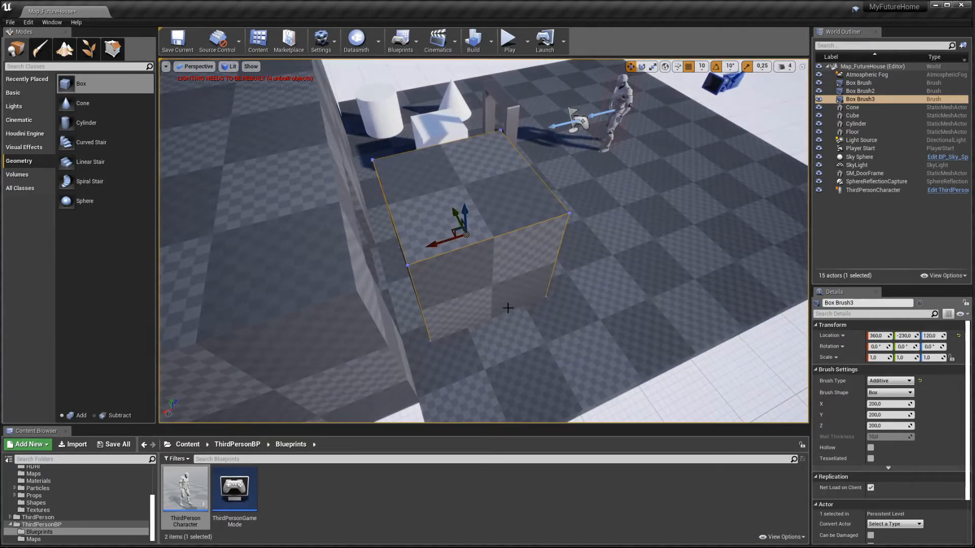
pyautogui.moveTo(422, 239)
pyautogui.mouseDown(button='right')
pyautogui.moveTo(406, 213)
pyautogui.moveTo(418, 185)
pyautogui.mouseUp(button='right')
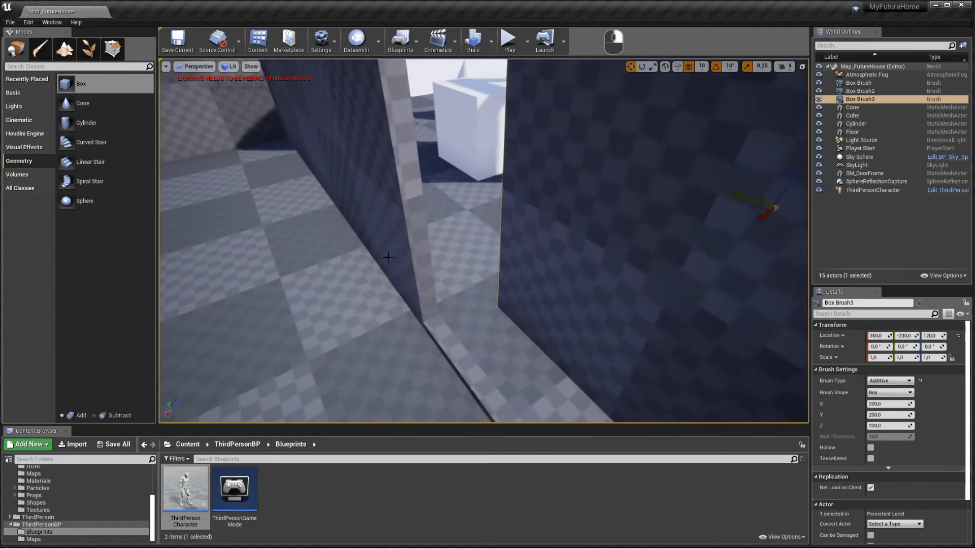
pyautogui.click(416, 188)
pyautogui.press('s')
pyautogui.moveTo(386, 139)
pyautogui.mouseDown(button='right')
pyautogui.moveTo(380, 153)
pyautogui.moveTo(381, 133)
pyautogui.mouseUp(button='right')
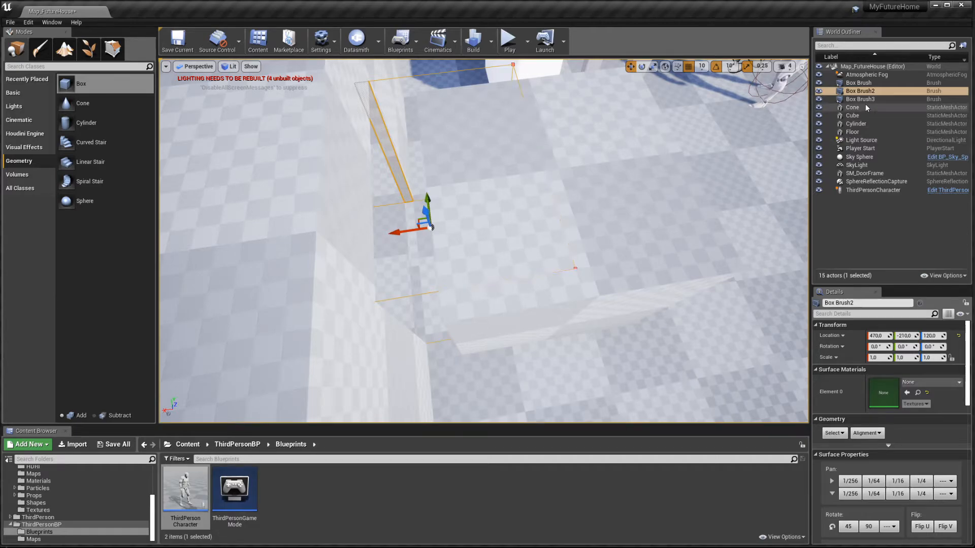
pyautogui.click(853, 91)
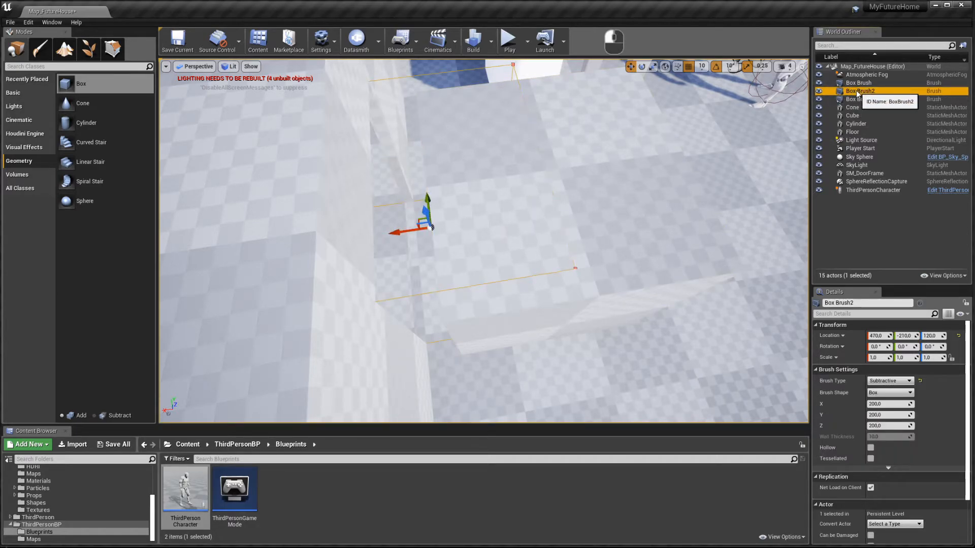
pyautogui.click(389, 148)
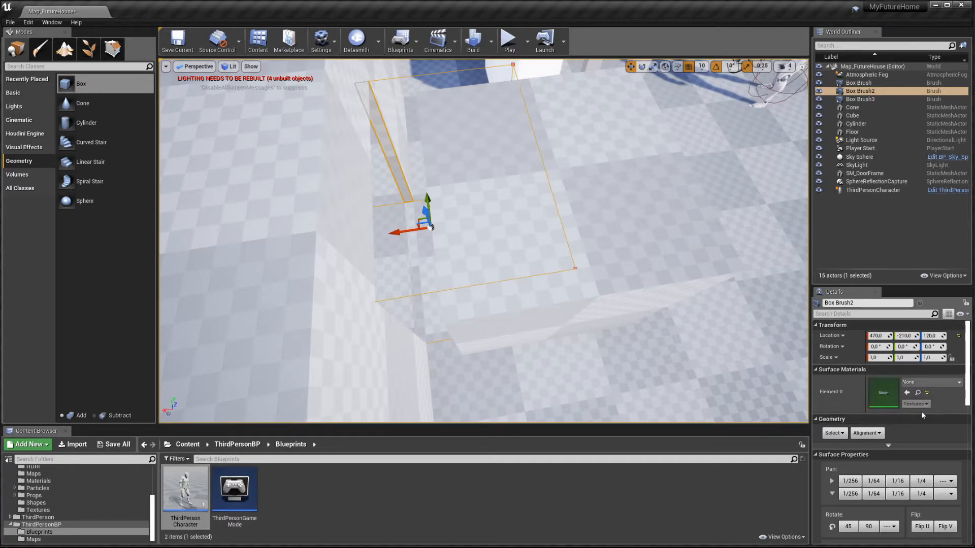
pyautogui.scroll(-8, 925, 432)
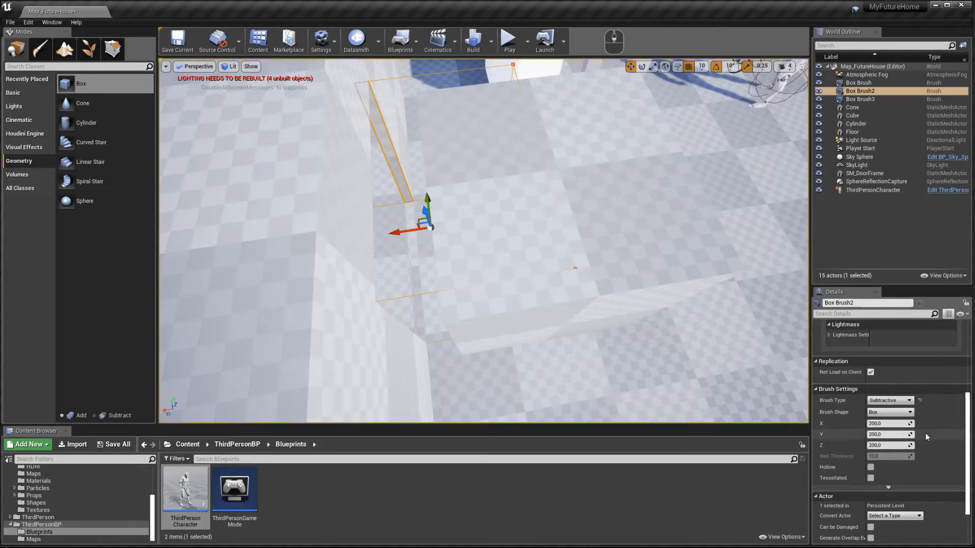
pyautogui.scroll(-3, 925, 433)
pyautogui.click(889, 435)
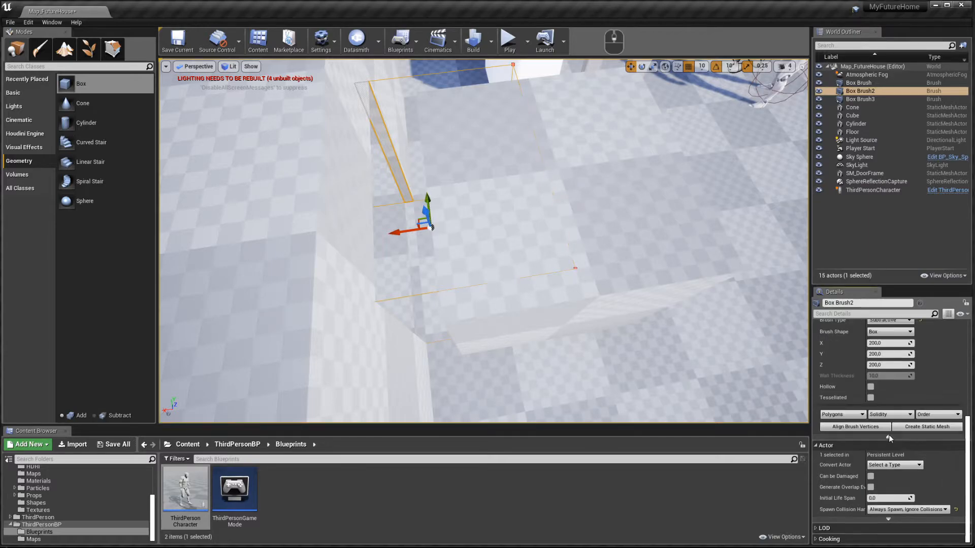
pyautogui.click(951, 415)
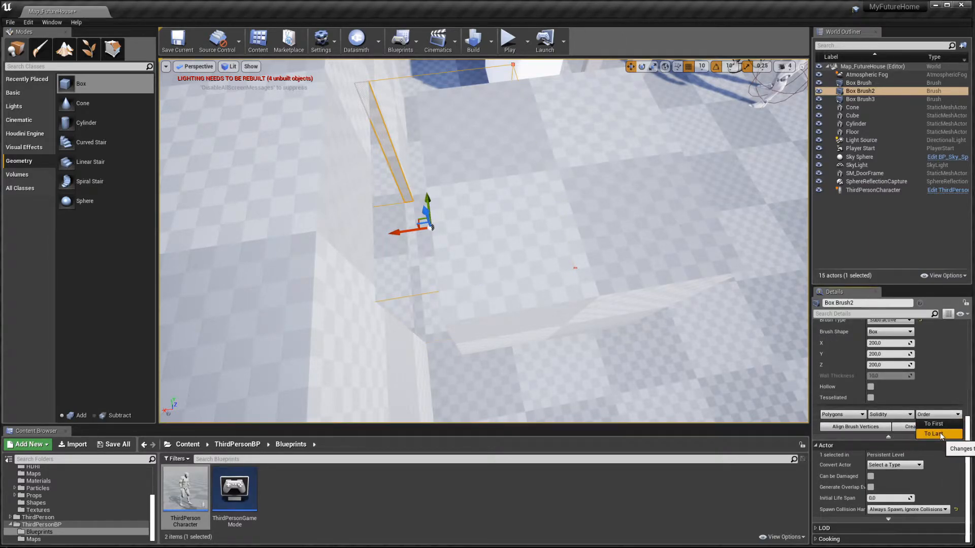
pyautogui.click(934, 434)
# - Delete the third additive box brush in front of the wall opening
pyautogui.press('w')
pyautogui.moveTo(495, 298); pyautogui.dragTo(475, 296, button='right')
pyautogui.press('s')
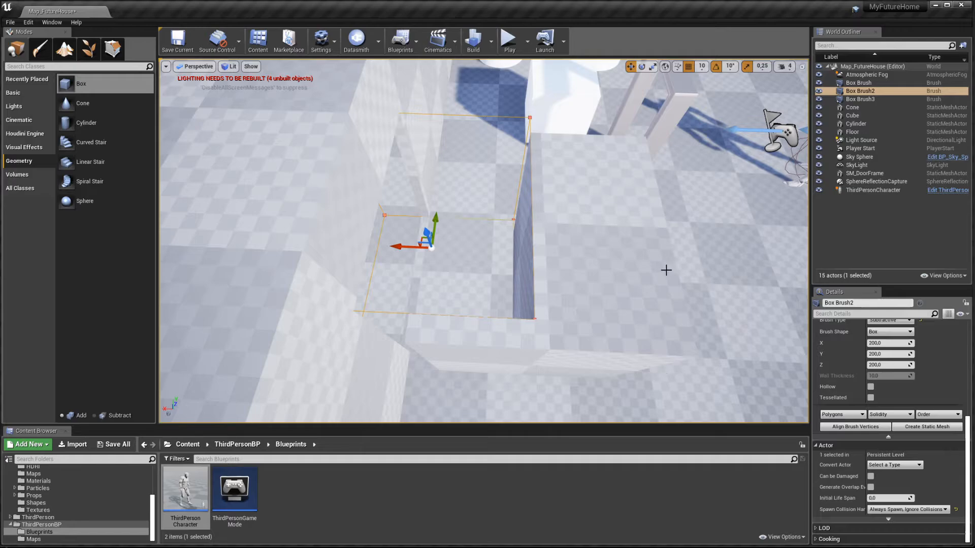
pyautogui.click(613, 341)
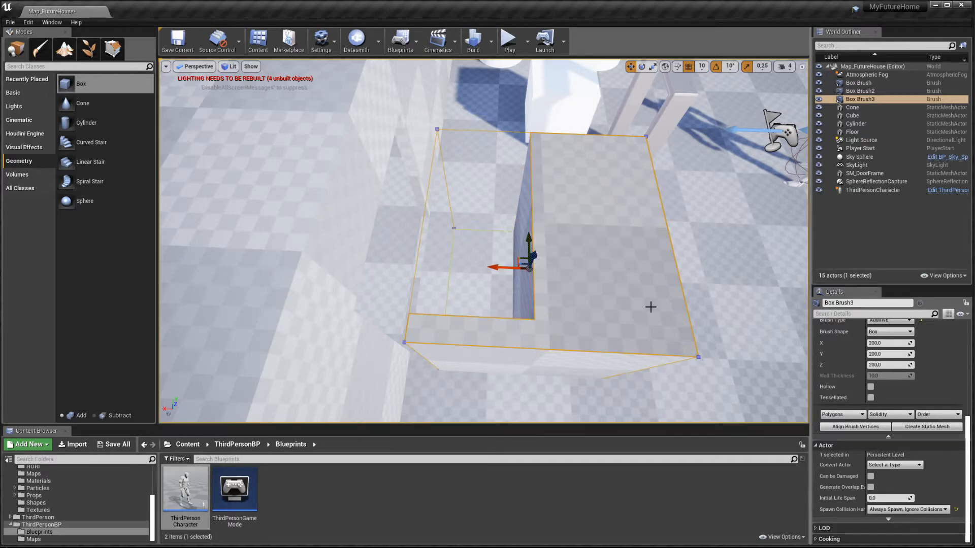
pyautogui.moveTo(613, 341)
pyautogui.mouseDown(button='right')
pyautogui.moveTo(617, 305)
pyautogui.moveTo(688, 285)
pyautogui.mouseUp(button='right')
pyautogui.press('Delete')
pyautogui.press('w')
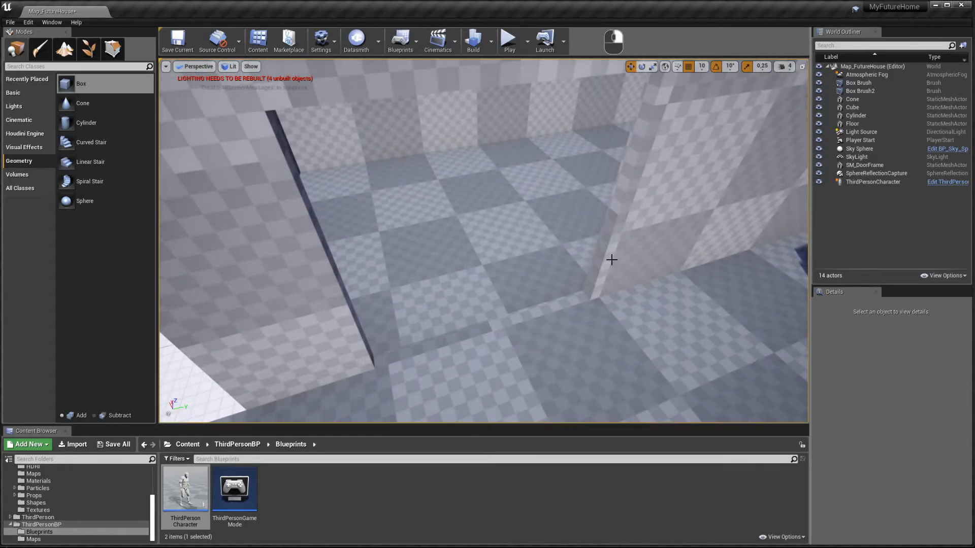
# - Resize the subtractive box brush to Y 125 and X 50, and move it to X 510 in the front wall as a doorway
pyautogui.click(601, 245)
pyautogui.press('w')
pyautogui.moveTo(601, 269); pyautogui.dragTo(547, 273, button='right')
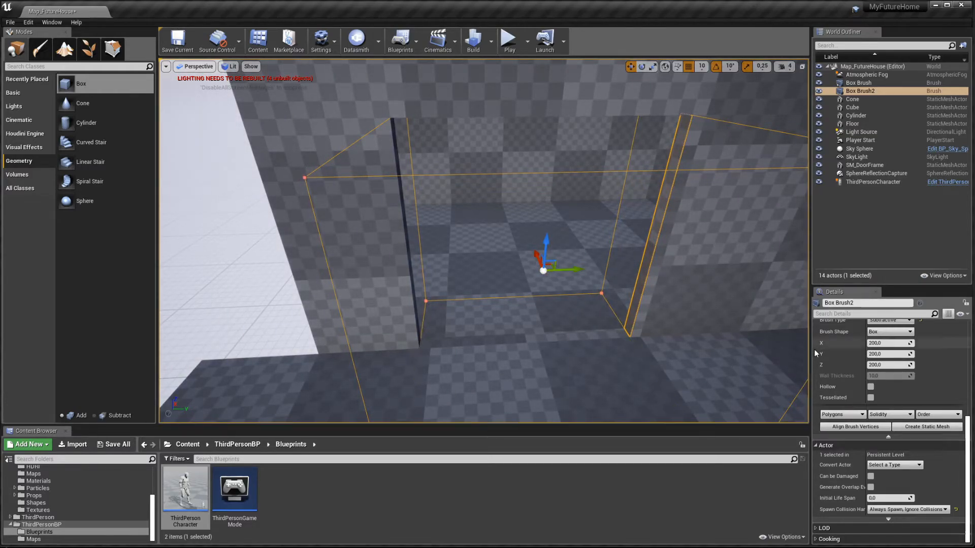
pyautogui.click(880, 354)
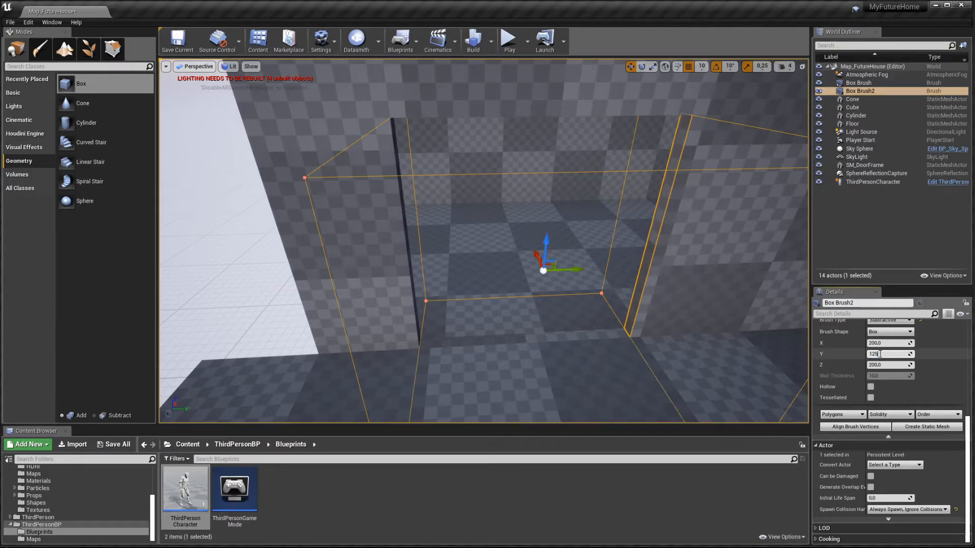
pyautogui.write('125')
pyautogui.press('Return')
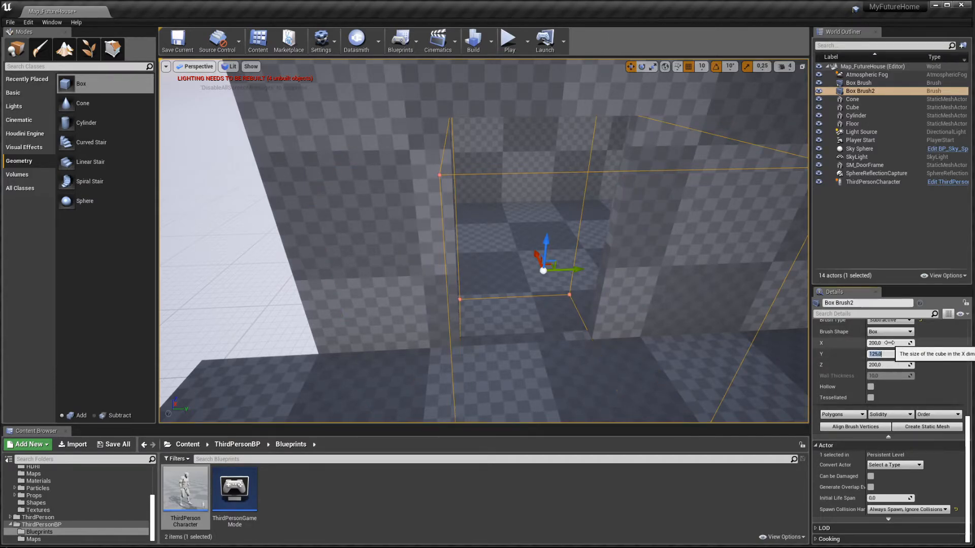
pyautogui.click(883, 343)
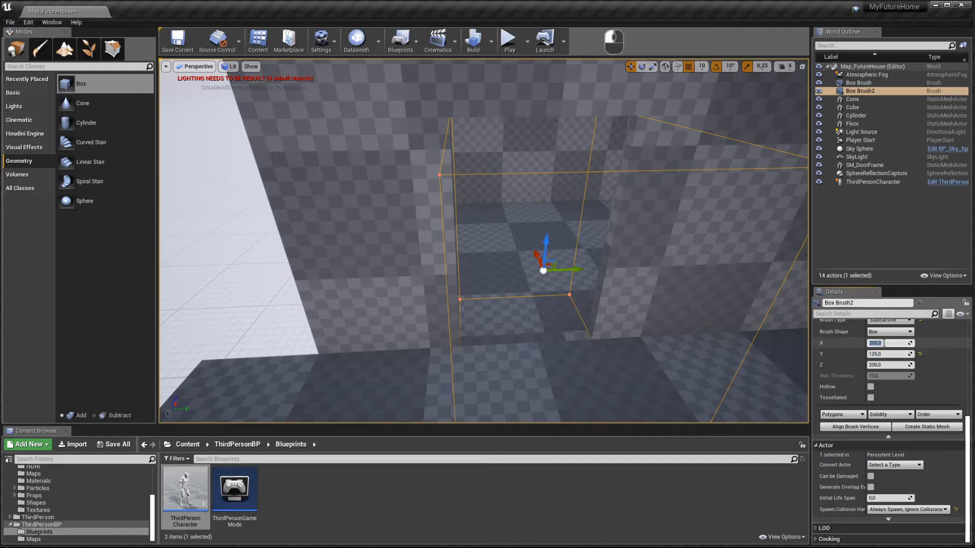
pyautogui.write('50')
pyautogui.press('Return')
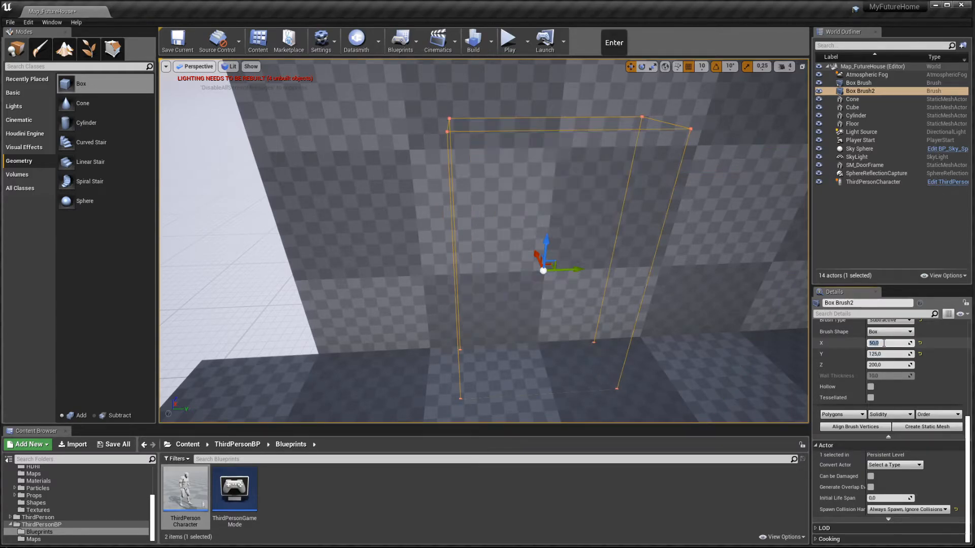
pyautogui.moveTo(534, 252); pyautogui.dragTo(525, 229)
pyautogui.moveTo(571, 310); pyautogui.dragTo(560, 312, button='right')
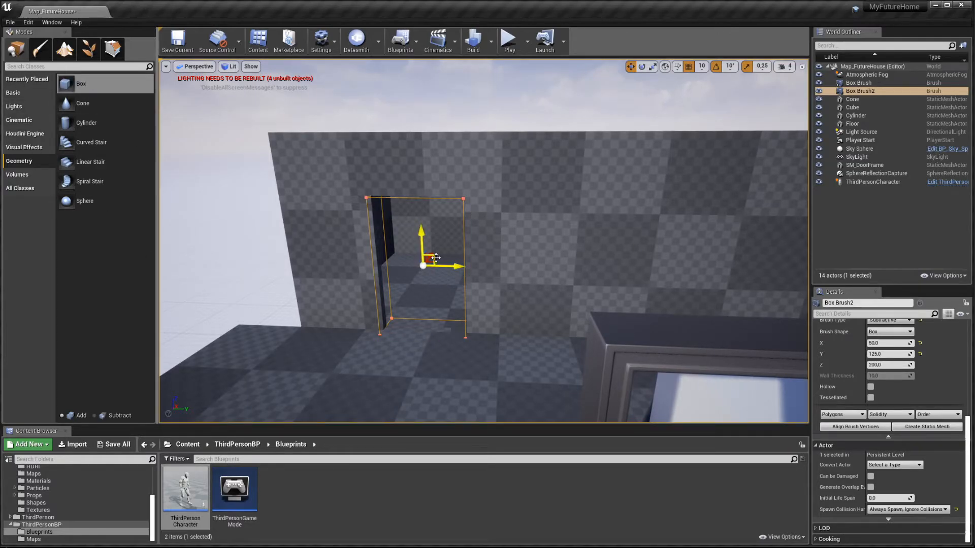
# - Duplicate the doorway brush along and up the front wall to about 510, 90, 170 for a window opening
pyautogui.press('alt')
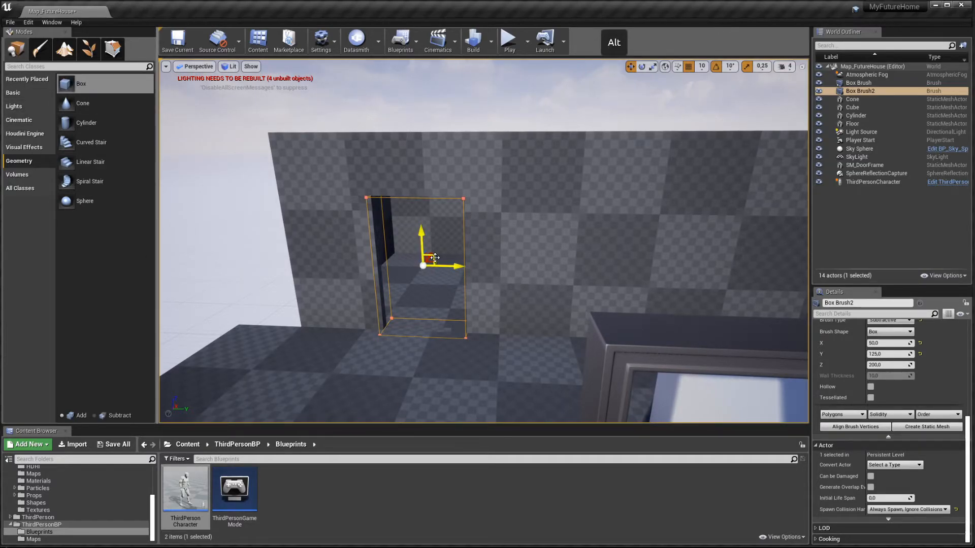
pyautogui.keyDown('alt'); pyautogui.moveTo(433, 258); pyautogui.dragTo(662, 229); pyautogui.keyUp('alt')
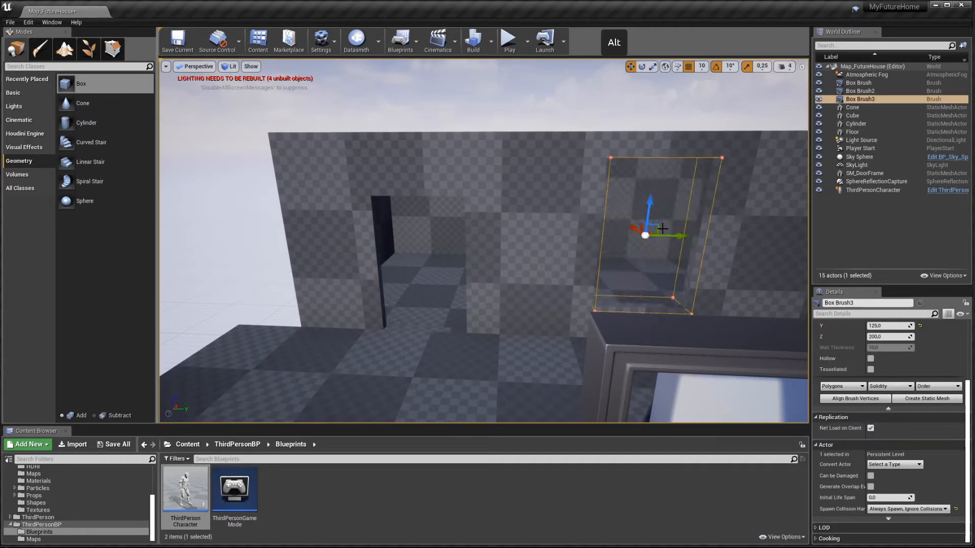
pyautogui.press('w')
pyautogui.moveTo(662, 229); pyautogui.dragTo(582, 246, button='right')
pyautogui.press('s')
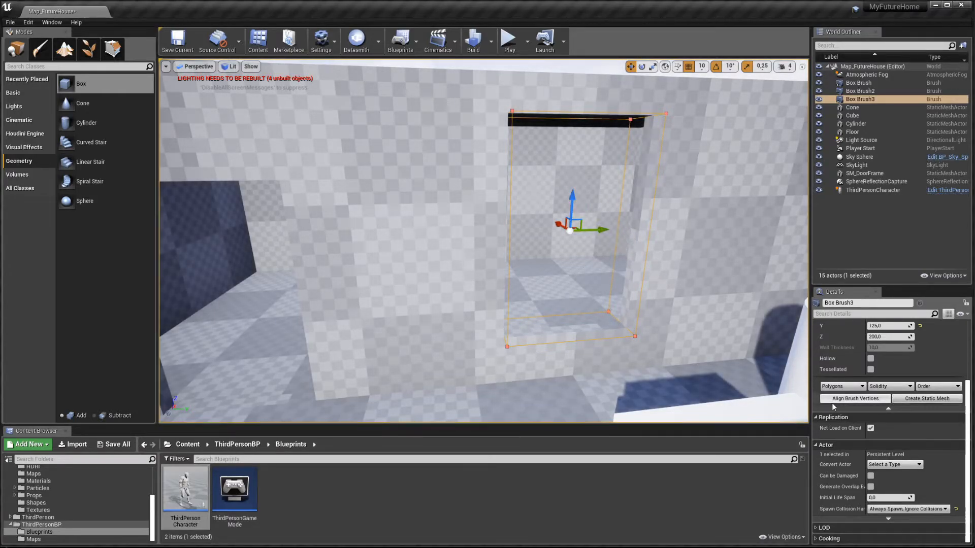
# - Set the window brush's Z size to 150
pyautogui.scroll(3, 832, 403)
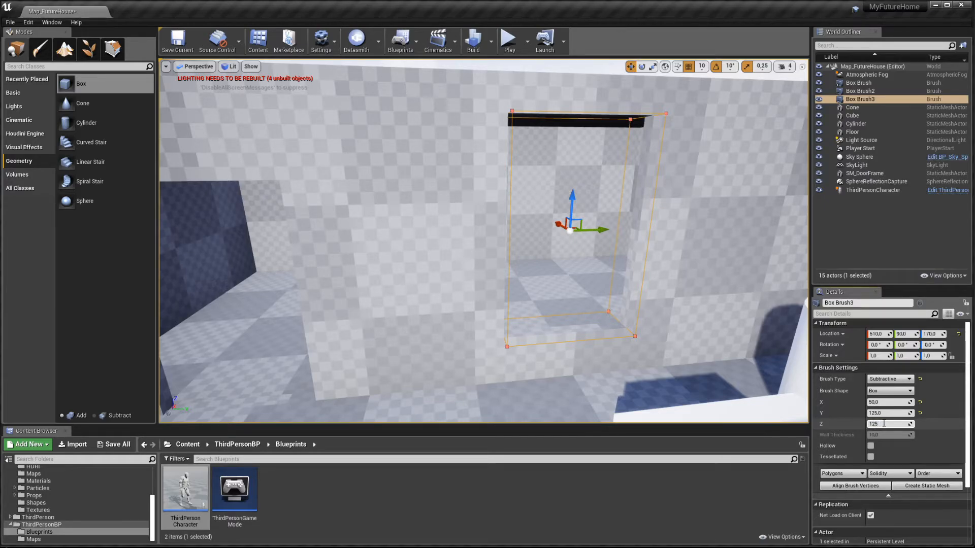
pyautogui.press('BackSpace')
pyautogui.press('BackSpace')
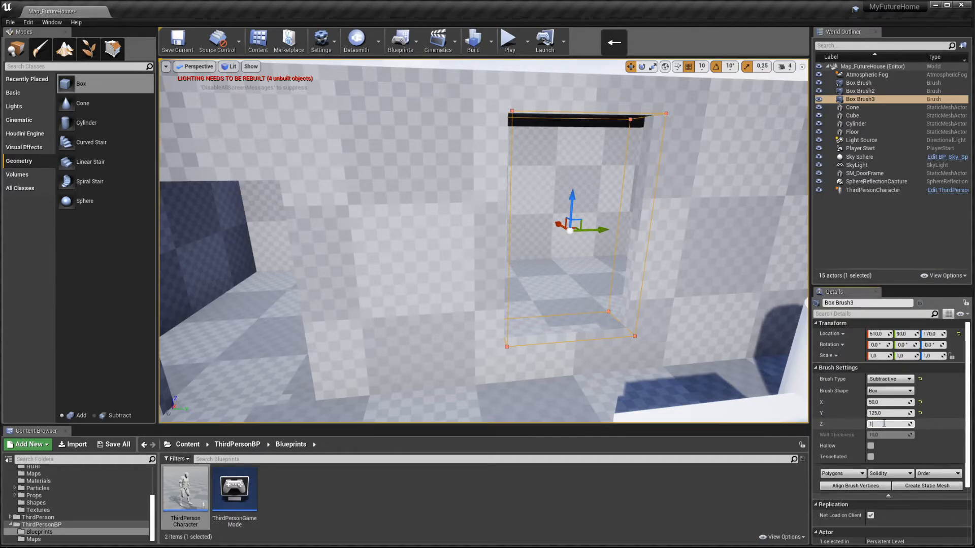
pyautogui.write('50')
pyautogui.press('Return')
# - Duplicate the window brush farther along the front wall to 510, 250, 170
pyautogui.moveTo(465, 236)
pyautogui.mouseDown()
pyautogui.moveTo(410, 233)
pyautogui.moveTo(584, 253)
pyautogui.mouseUp()
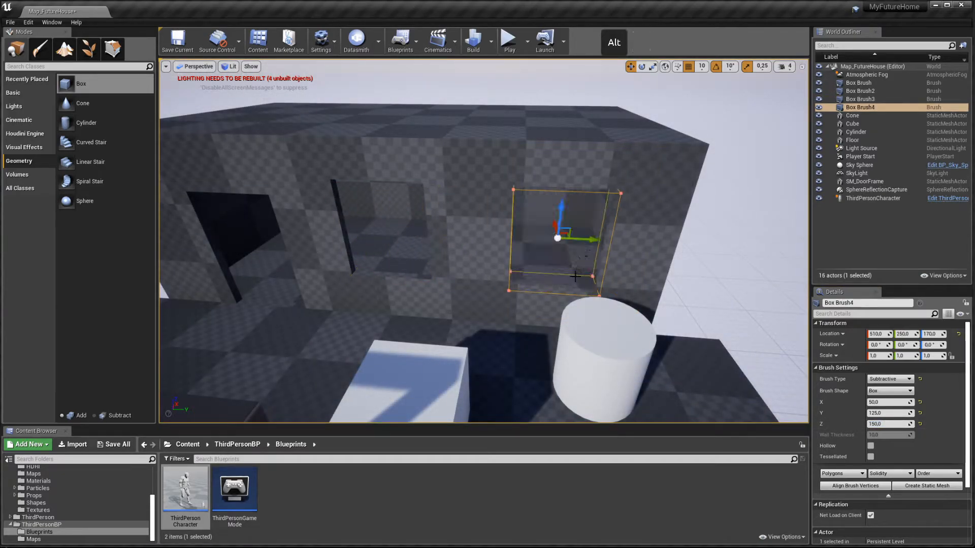
pyautogui.press('w')
pyautogui.moveTo(490, 256); pyautogui.dragTo(514, 263, button='right')
# - Select both front window brushes and duplicate them together into the opposite wall at X 890
pyautogui.keyDown('ctrl'); pyautogui.click(490, 257); pyautogui.keyUp('ctrl')
pyautogui.press('d')
pyautogui.press('a')
pyautogui.press('w')
pyautogui.keyDown('alt'); pyautogui.keyDown('shift'); pyautogui.moveTo(440, 230); pyautogui.dragTo(600, 234); pyautogui.keyUp('shift'); pyautogui.keyUp('alt')
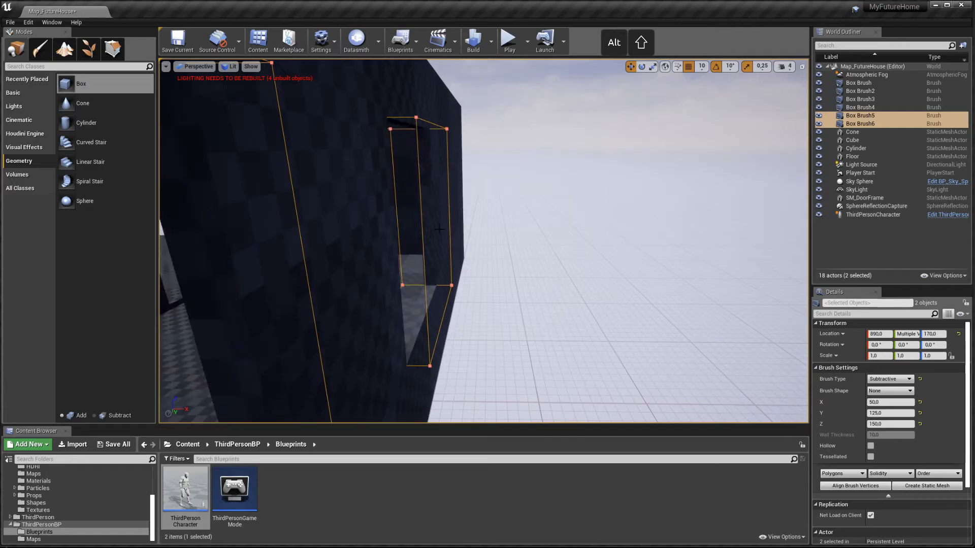
pyautogui.moveTo(600, 235); pyautogui.dragTo(437, 241, button='right')
# - Duplicate the middle window brush in the back wall to 890, -240, 170 as a third window
pyautogui.click(502, 265)
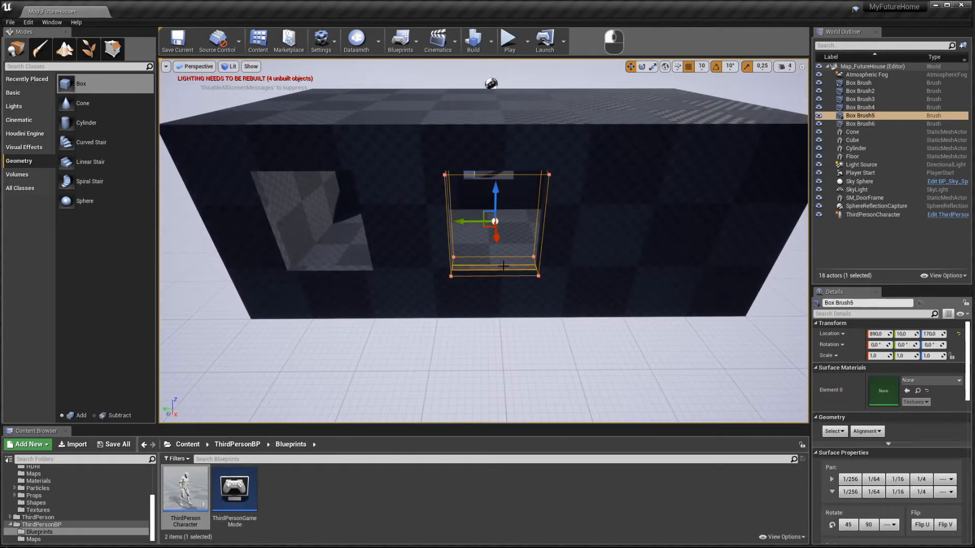
pyautogui.keyDown('alt'); pyautogui.moveTo(474, 223); pyautogui.dragTo(646, 227); pyautogui.keyUp('alt')
pyautogui.press('a')
pyautogui.moveTo(645, 226); pyautogui.dragTo(863, 223, button='right')
pyautogui.moveTo(482, 229); pyautogui.dragTo(544, 274, button='right')
pyautogui.press('s')
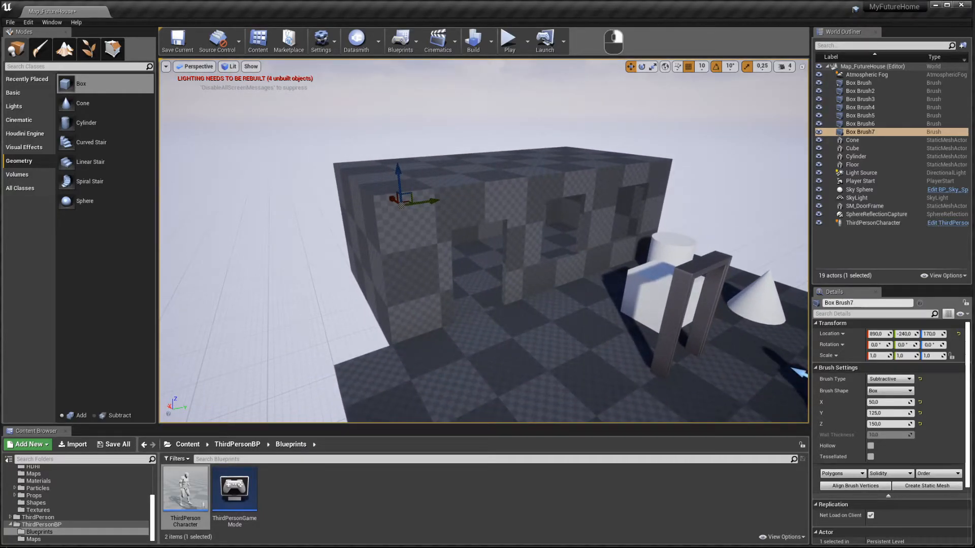
# - Duplicate the hollow room brush straight upward to 700, 0, 450, on top of the ground floor
pyautogui.press('w')
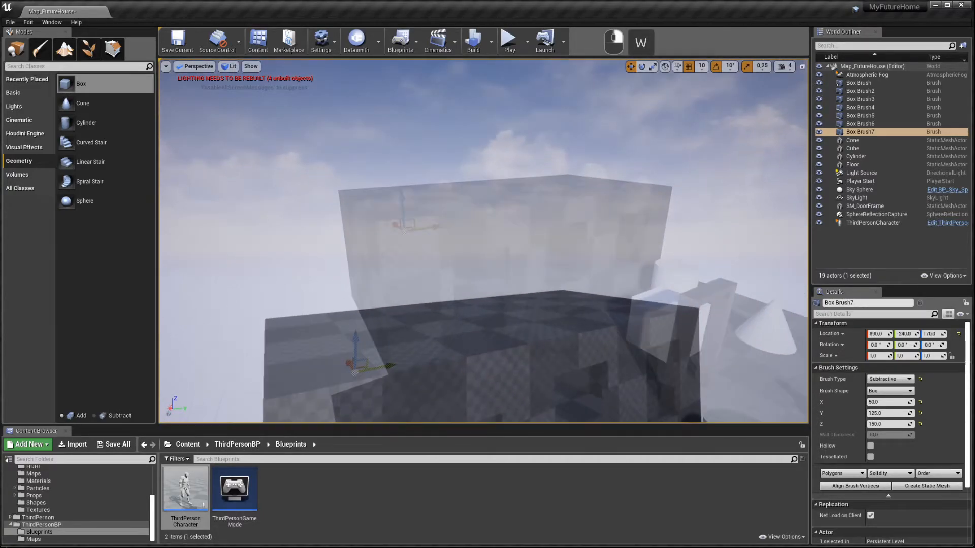
pyautogui.moveTo(483, 239); pyautogui.dragTo(447, 294, button='right')
pyautogui.scroll(-5, 507, 322)
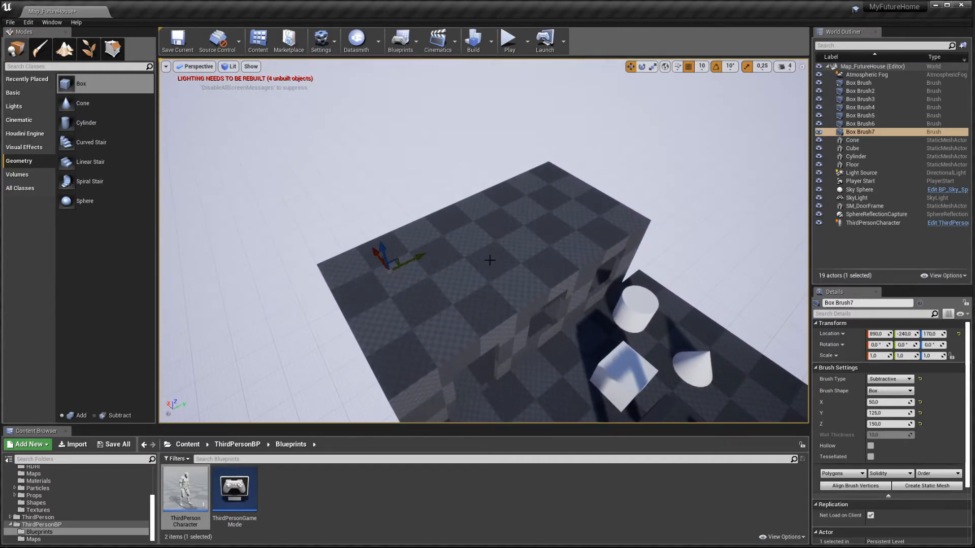
pyautogui.click(489, 260)
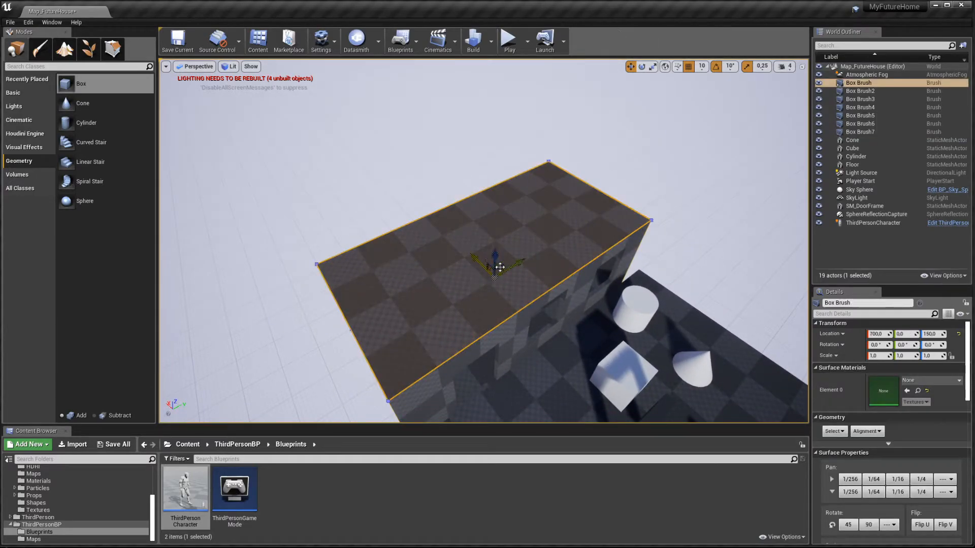
pyautogui.press('a')
pyautogui.press('w')
pyautogui.moveTo(500, 267); pyautogui.dragTo(531, 217, button='right')
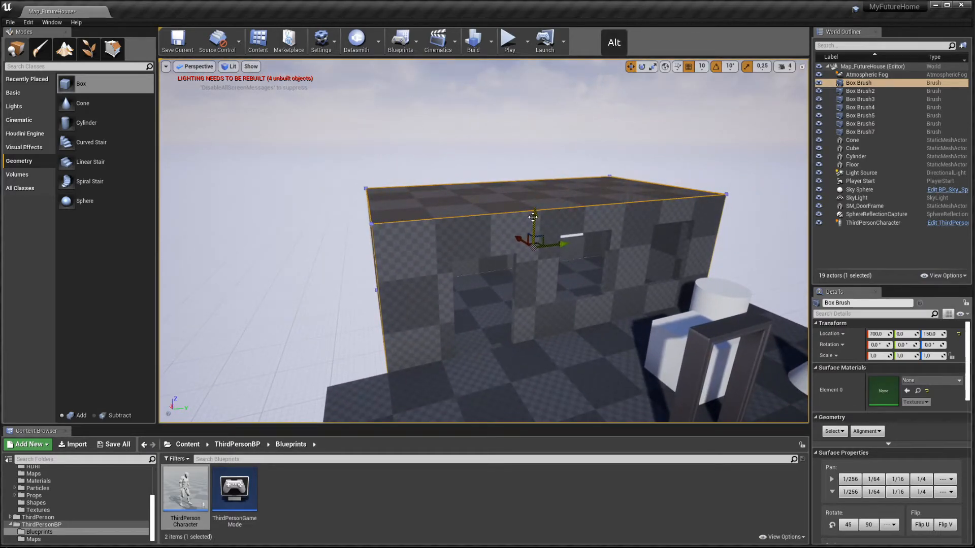
pyautogui.keyDown('alt'); pyautogui.moveTo(533, 217); pyautogui.dragTo(511, 86); pyautogui.keyUp('alt')
# - Turn off Hollow on the upper box brush to make it solid
pyautogui.moveTo(570, 235); pyautogui.dragTo(599, 239, button='right')
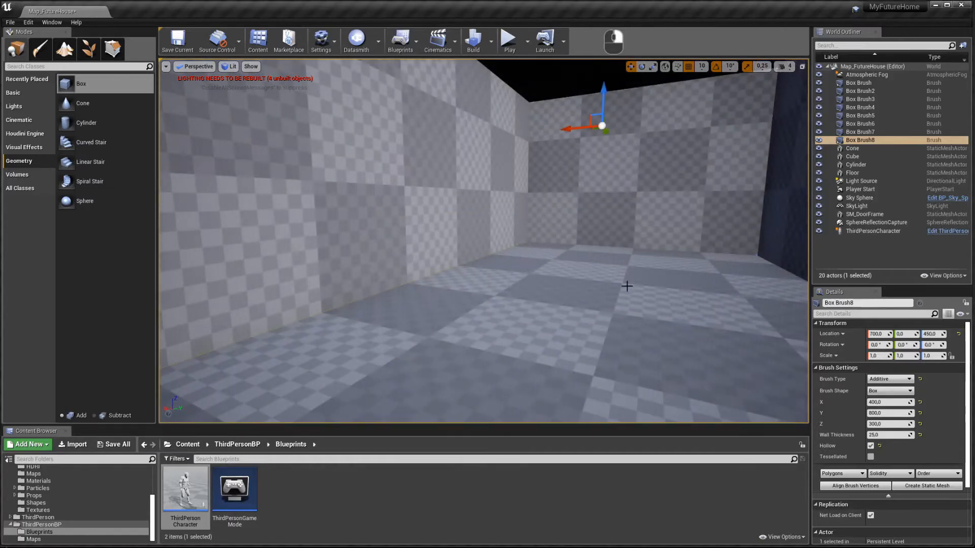
pyautogui.click(871, 447)
pyautogui.press('s')
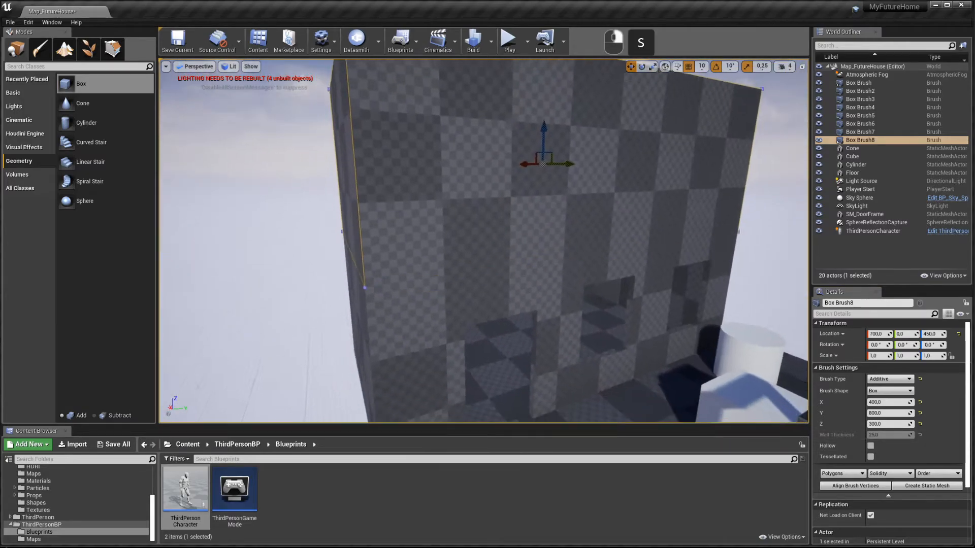
# - Duplicate the upper block to 500, 0, 510, rotate the copy 50° about Y and scale its X to 1.75
pyautogui.moveTo(483, 241)
pyautogui.mouseDown(button='right')
pyautogui.moveTo(480, 192)
pyautogui.moveTo(502, 305)
pyautogui.moveTo(493, 274)
pyautogui.moveTo(569, 226)
pyautogui.moveTo(554, 214)
pyautogui.mouseUp(button='right')
pyautogui.press('w')
pyautogui.press('s')
pyautogui.press('s')
pyautogui.moveTo(513, 194)
pyautogui.keyDown('alt'); pyautogui.mouseDown()
pyautogui.moveTo(584, 174)
pyautogui.moveTo(572, 183)
pyautogui.moveTo(608, 161)
pyautogui.moveTo(628, 185)
pyautogui.mouseUp(); pyautogui.keyUp('alt')
pyautogui.press('e')
pyautogui.press('r')
pyautogui.moveTo(562, 174)
pyautogui.mouseDown()
pyautogui.moveTo(533, 150)
pyautogui.moveTo(545, 160)
pyautogui.mouseUp()
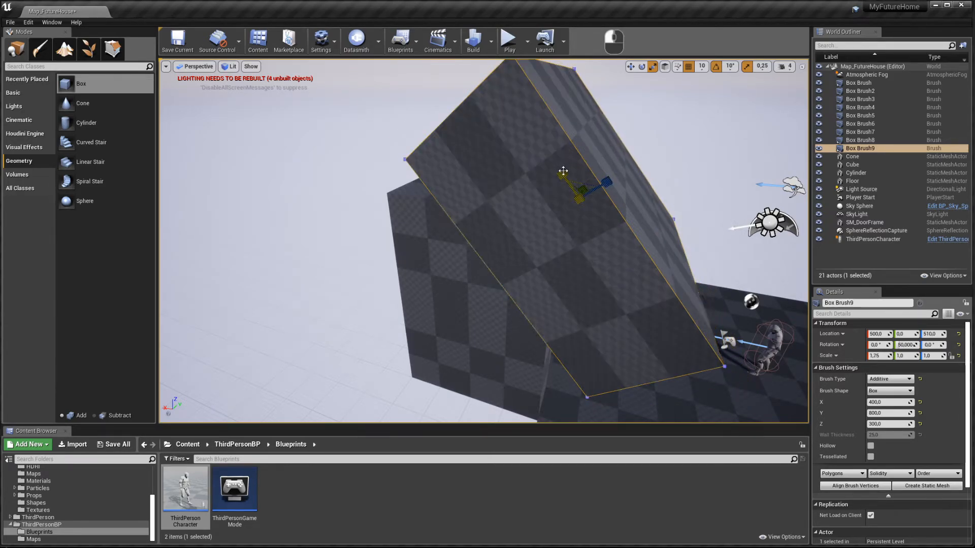
# - Set the rotated box brush's type to Subtractive to cut the front roof slope from the upper block
pyautogui.press('w')
pyautogui.moveTo(426, 93); pyautogui.dragTo(425, 94, button='right')
pyautogui.click(890, 378)
pyautogui.click(881, 393)
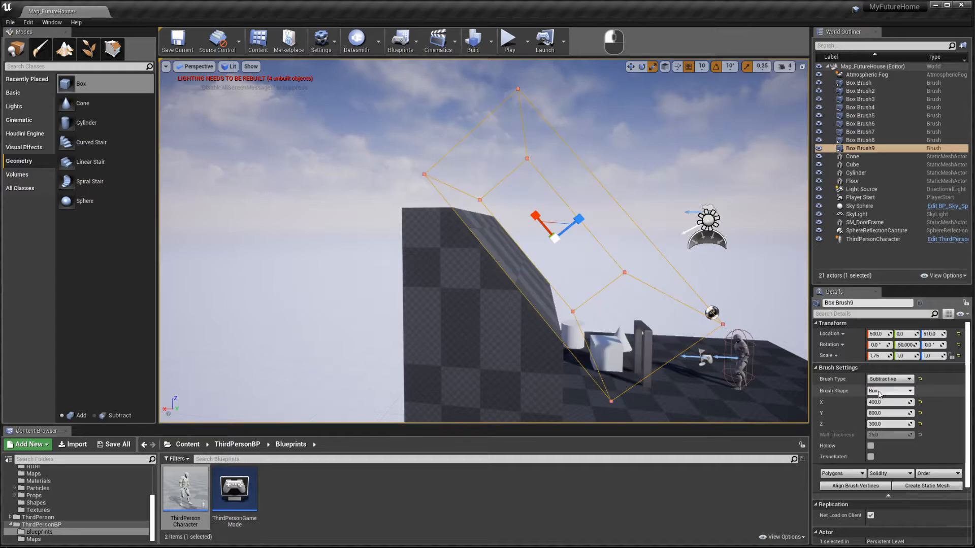
# - Duplicate the slope-cutting brush to 830, 0, 650 and rotate it to 140° about Y to cut the opposite roof slope
pyautogui.press('w')
pyautogui.moveTo(559, 207); pyautogui.dragTo(559, 207, button='right')
pyautogui.moveTo(559, 207)
pyautogui.keyDown('alt'); pyautogui.mouseDown()
pyautogui.moveTo(471, 168)
pyautogui.moveTo(515, 202)
pyautogui.mouseUp(); pyautogui.keyUp('alt')
pyautogui.press('e')
pyautogui.press('w')
pyautogui.moveTo(516, 202); pyautogui.dragTo(516, 202, button='right')
pyautogui.moveTo(438, 149); pyautogui.dragTo(438, 149, button='right')
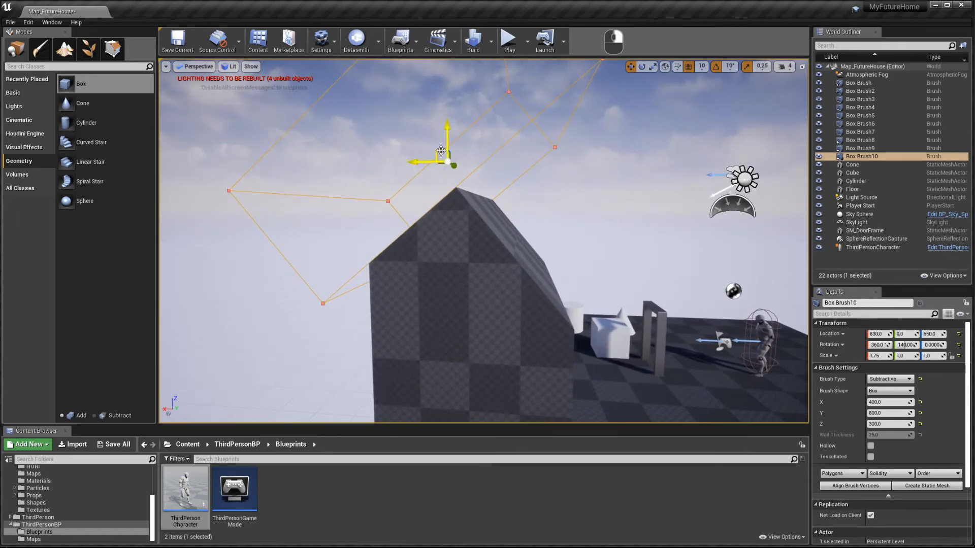
# - Move the opposite slope-cutting brush to 850, 0, 470
pyautogui.moveTo(441, 150)
pyautogui.mouseDown()
pyautogui.moveTo(438, 227)
pyautogui.moveTo(435, 207)
pyautogui.mouseUp()
pyautogui.moveTo(435, 207); pyautogui.dragTo(435, 208, button='right')
pyautogui.press('a')
pyautogui.press('w')
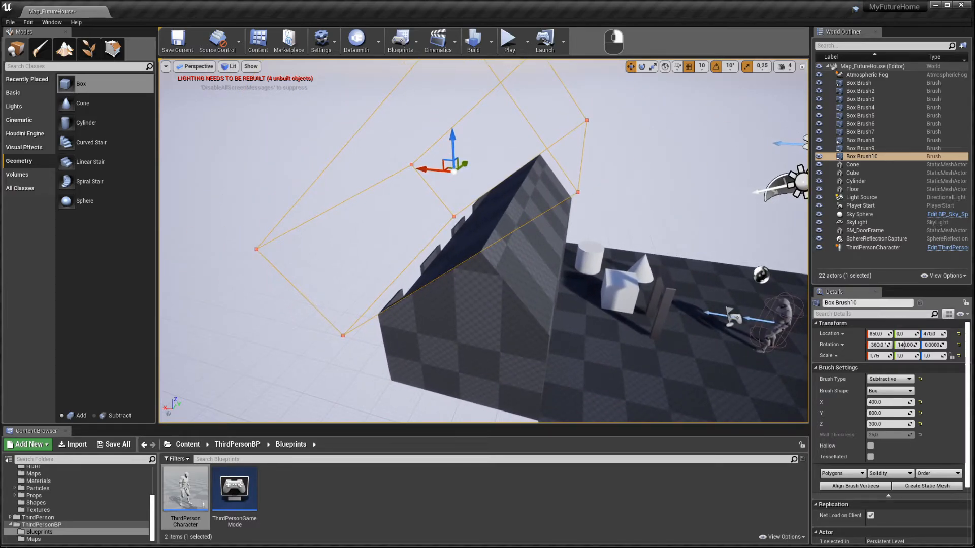
pyautogui.moveTo(583, 259); pyautogui.dragTo(581, 251, button='right')
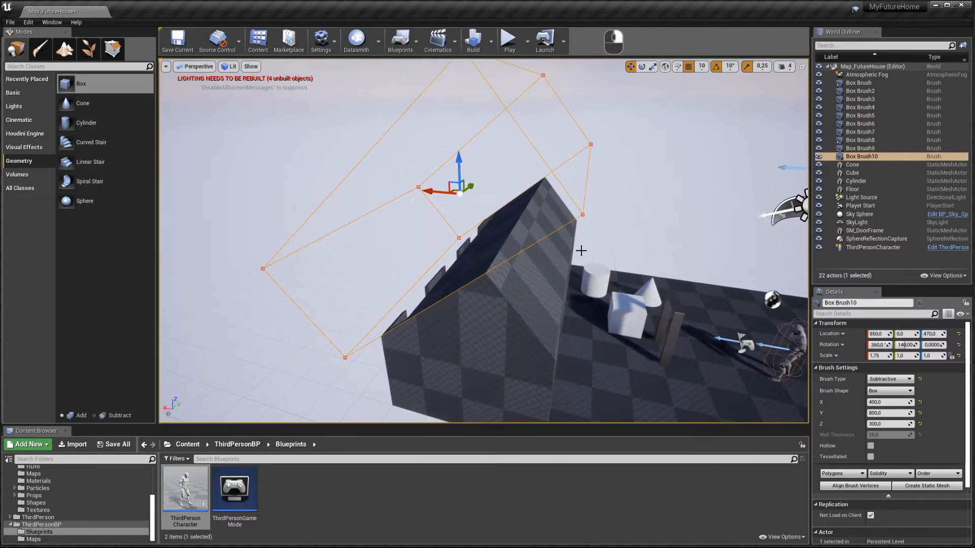
# - Delete both rotated slope-cutting box brushes from the upper block
pyautogui.press('Delete')
pyautogui.click(537, 232)
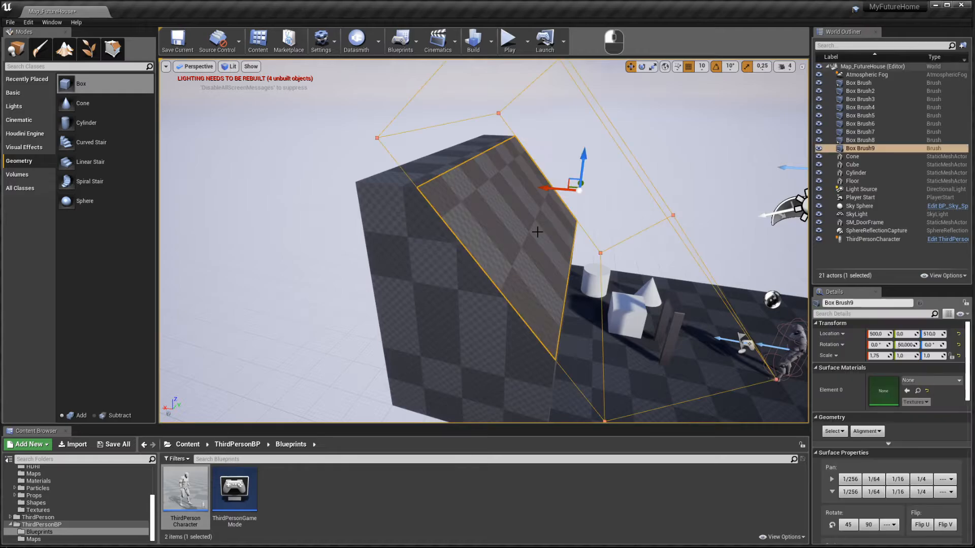
pyautogui.press('Delete')
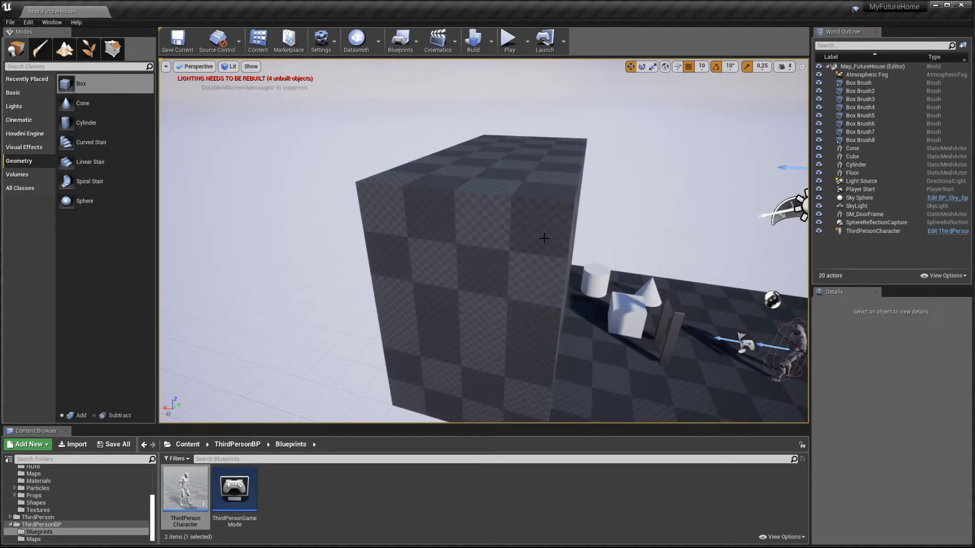
# - Select the solid upper box brush and switch to geometry editing mode
pyautogui.click(544, 238)
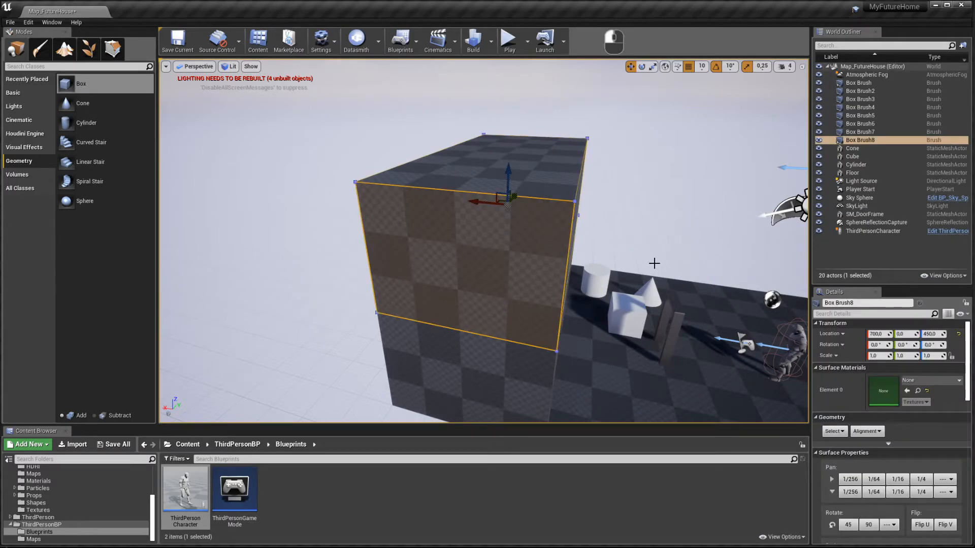
pyautogui.moveTo(654, 263); pyautogui.dragTo(641, 280, button='right')
pyautogui.press('w')
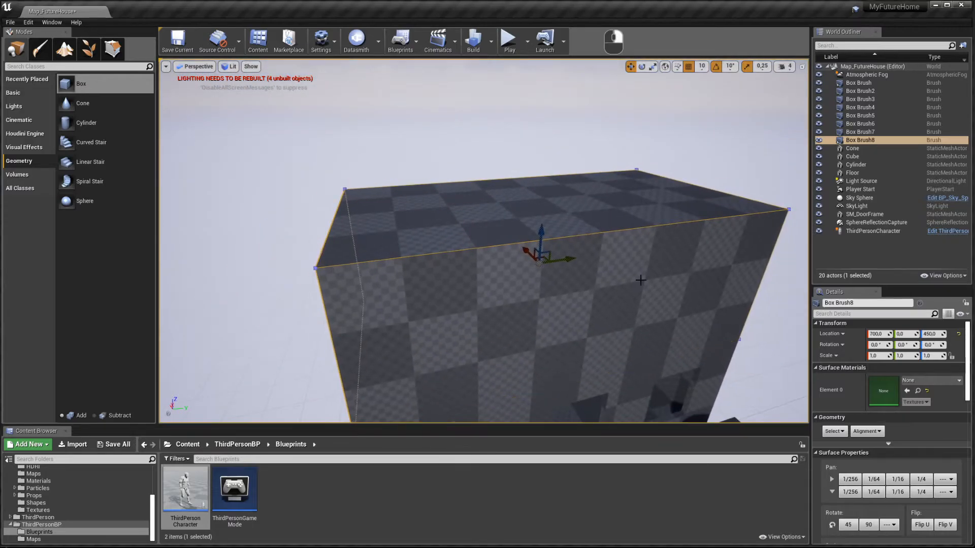
pyautogui.click(112, 49)
pyautogui.press('a')
pyautogui.moveTo(311, 163); pyautogui.dragTo(307, 167, button='right')
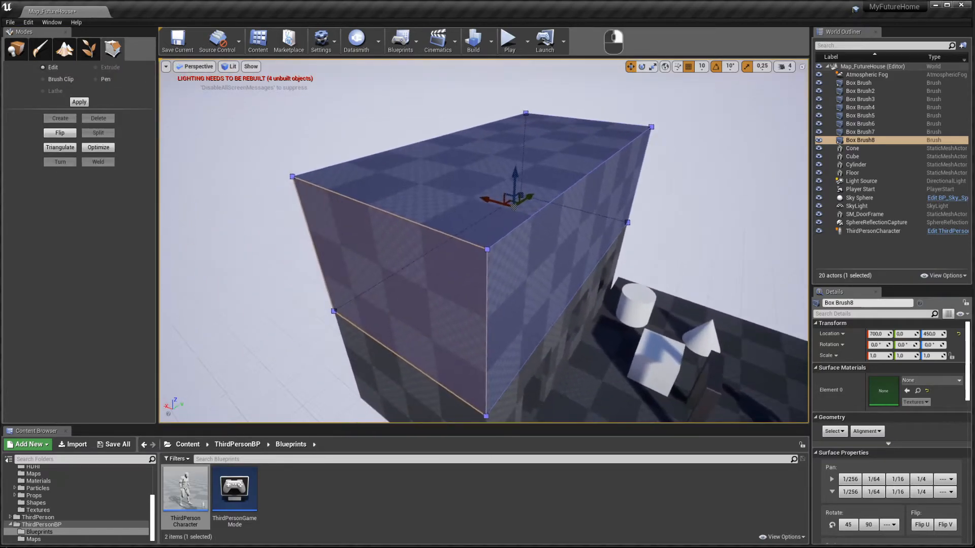
pyautogui.moveTo(637, 157); pyautogui.dragTo(636, 156, button='right')
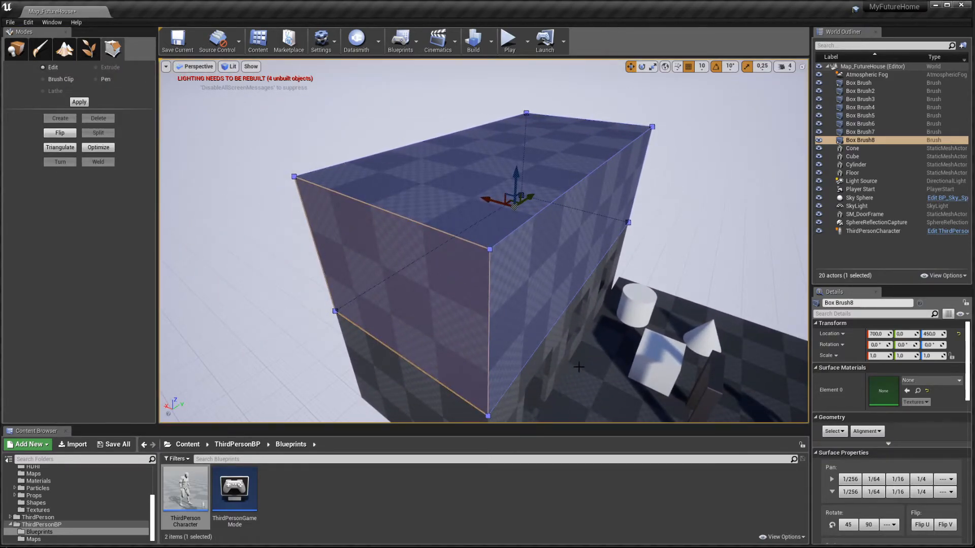
# - Try to lower a single top corner vertex of the upper block, then undo the change
pyautogui.click(489, 250)
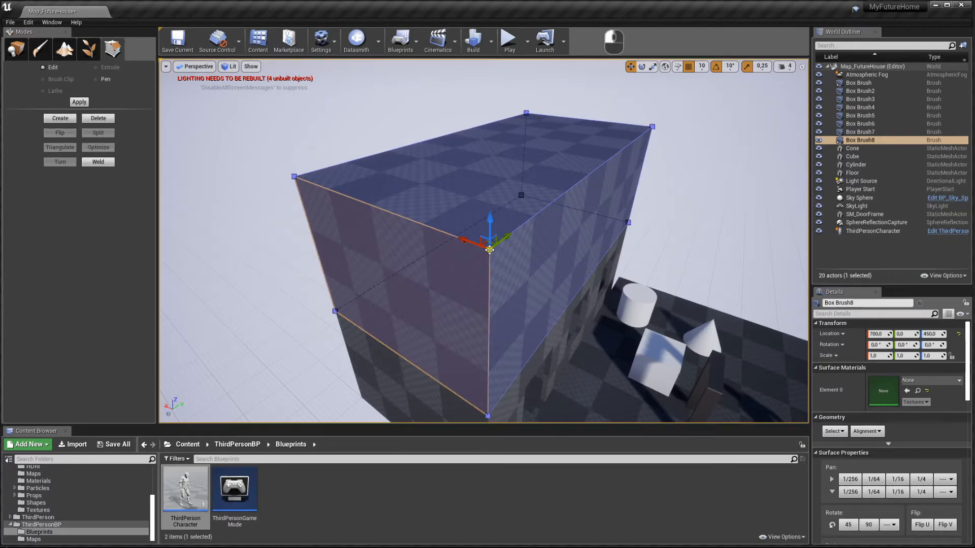
pyautogui.click(294, 176)
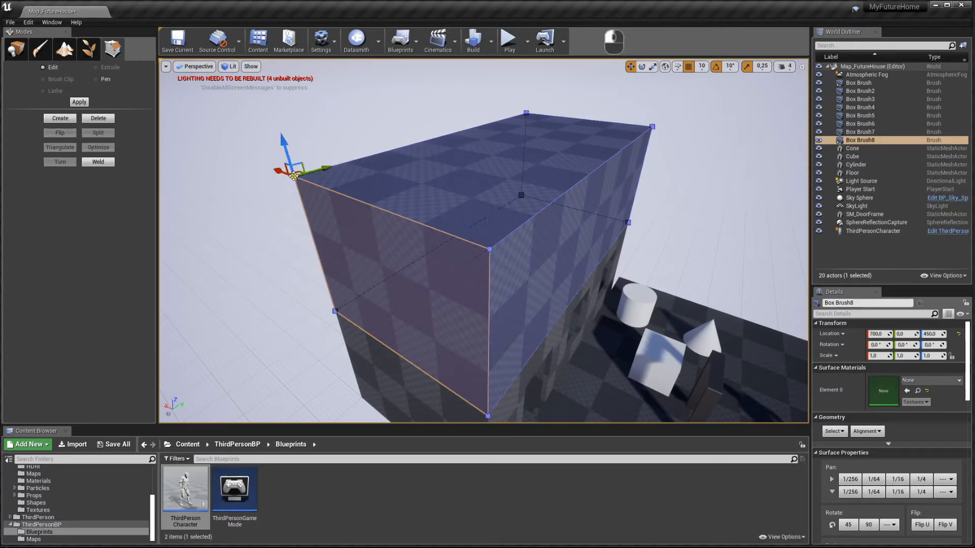
pyautogui.moveTo(294, 153); pyautogui.dragTo(510, 317)
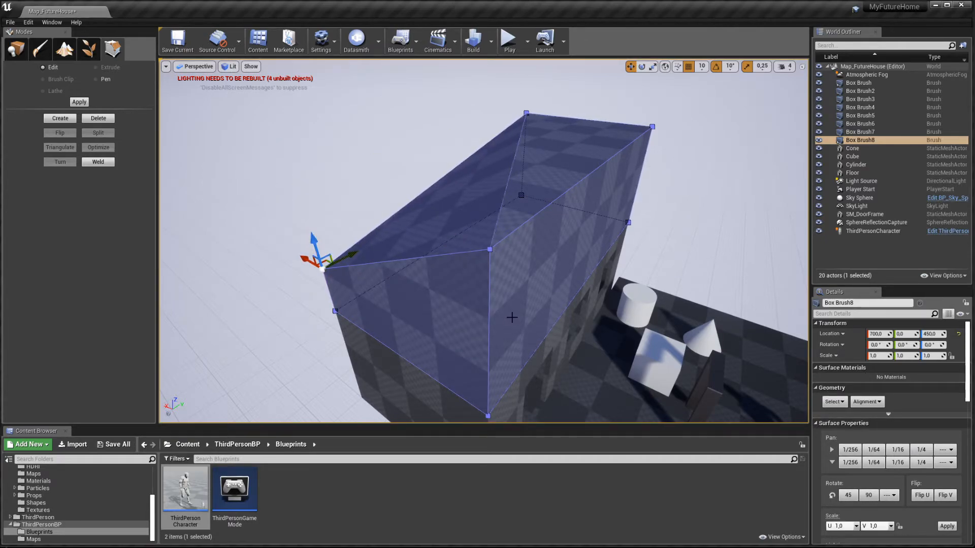
pyautogui.hotkey('ctrl', 'z')
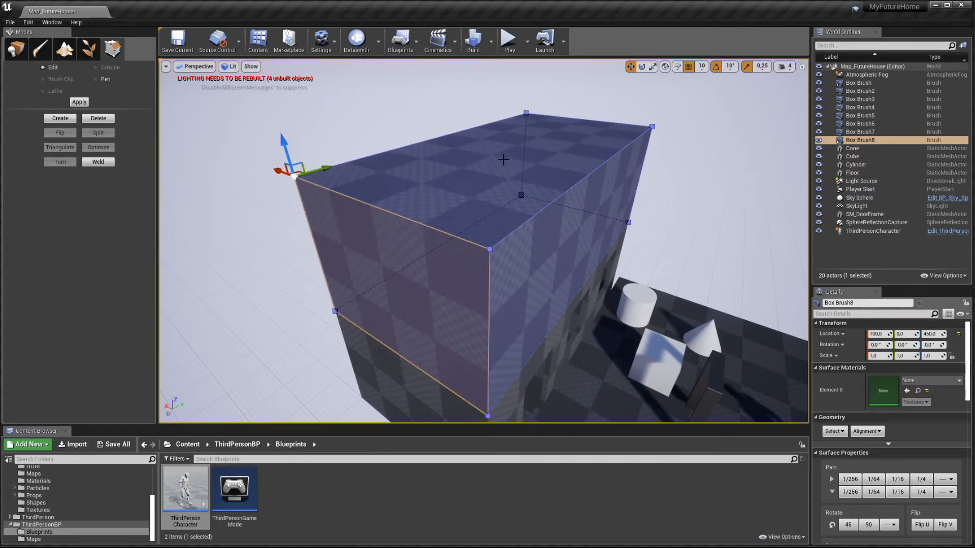
# - Select the upper block's top face and scale its depth down to a ridge to form a gabled roof
pyautogui.click(505, 160)
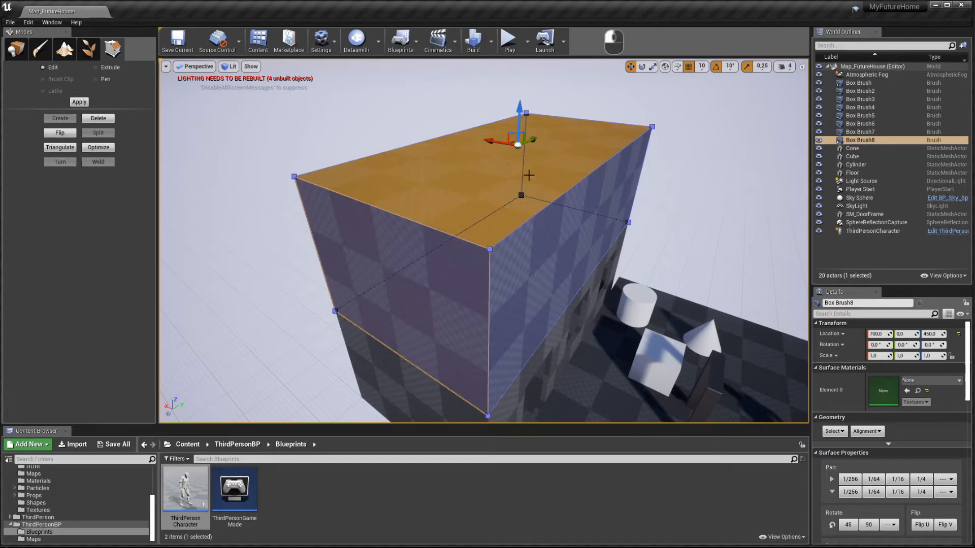
pyautogui.press('w')
pyautogui.moveTo(529, 175)
pyautogui.mouseDown(button='right')
pyautogui.moveTo(525, 158)
pyautogui.moveTo(536, 172)
pyautogui.mouseUp(button='right')
pyautogui.press('r')
pyautogui.moveTo(523, 177)
pyautogui.mouseDown()
pyautogui.moveTo(482, 174)
pyautogui.moveTo(326, 274)
pyautogui.mouseUp()
pyautogui.moveTo(621, 128); pyautogui.dragTo(607, 134, button='right')
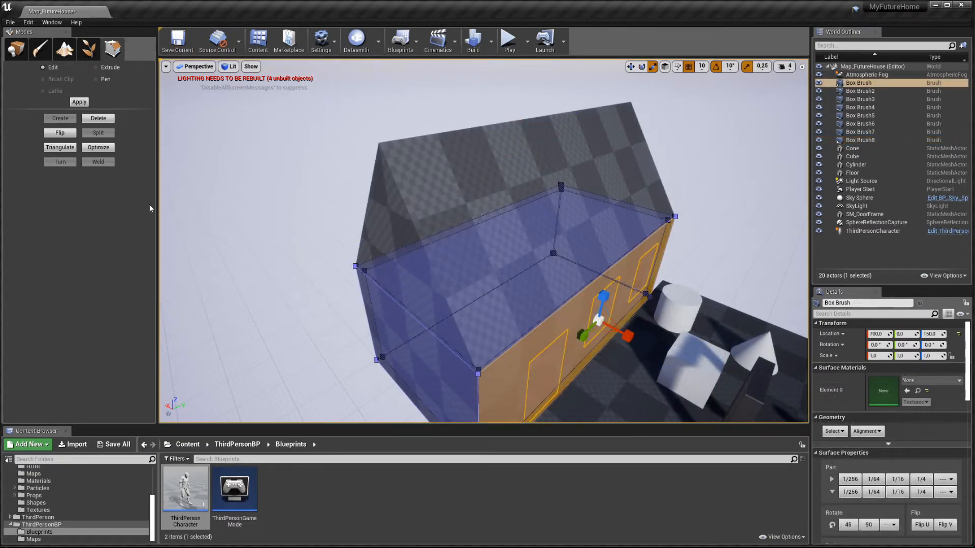
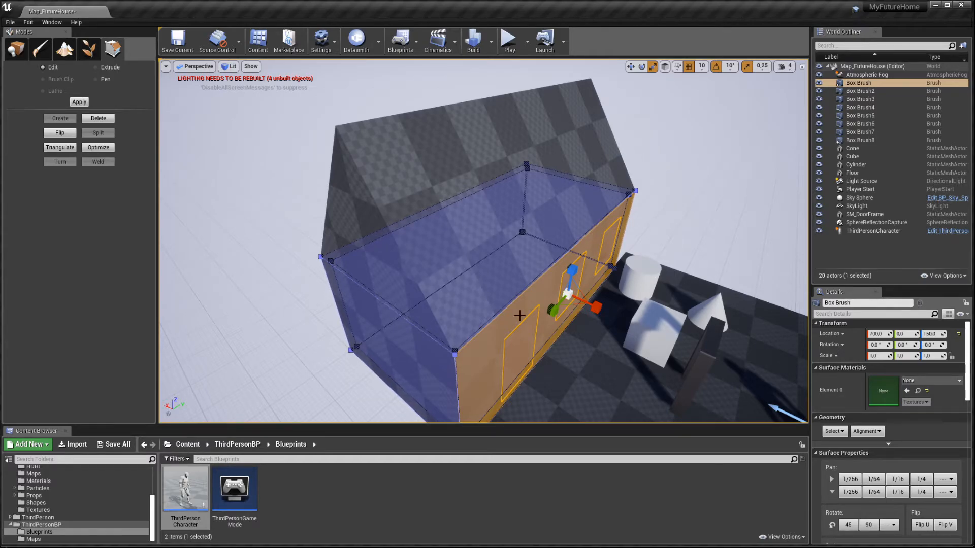
# - Return to placement mode, clear the brush selection and save Map_FutureHouse
pyautogui.hotkey('shift', '1')
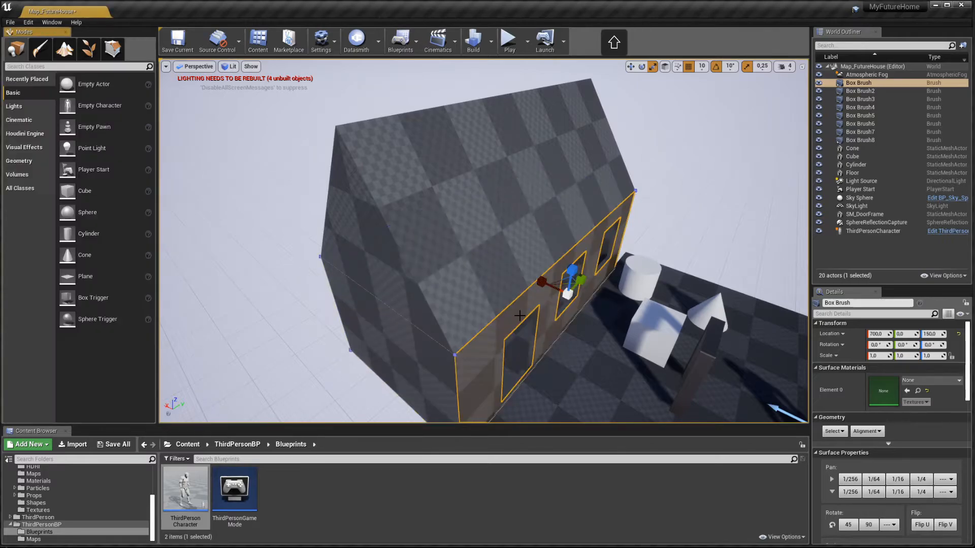
pyautogui.moveTo(530, 318)
pyautogui.mouseDown(button='right')
pyautogui.moveTo(541, 368)
pyautogui.moveTo(528, 325)
pyautogui.moveTo(518, 323)
pyautogui.mouseUp(button='right')
pyautogui.press('Escape')
pyautogui.press('w')
pyautogui.press('d')
pyautogui.moveTo(518, 323); pyautogui.dragTo(457, 284, button='right')
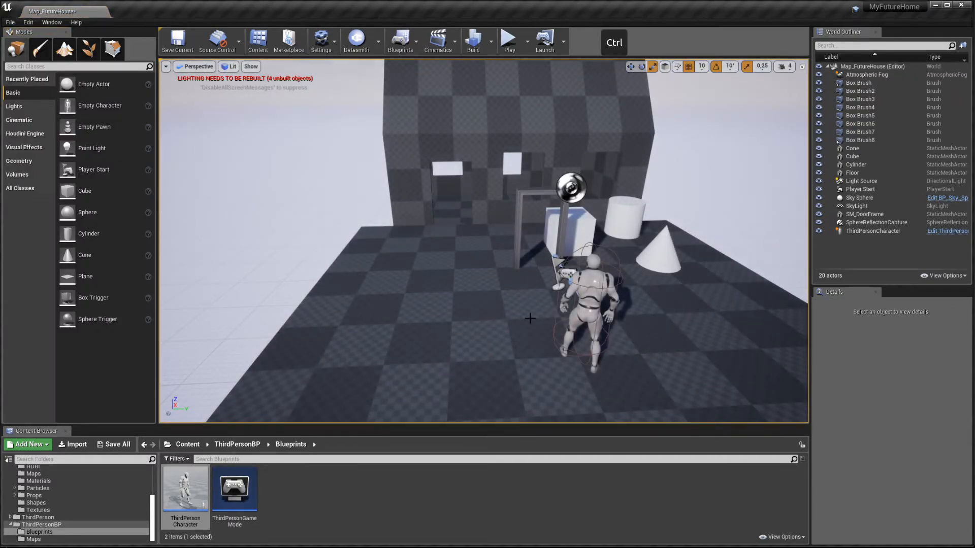
pyautogui.hotkey('ctrl', 's')
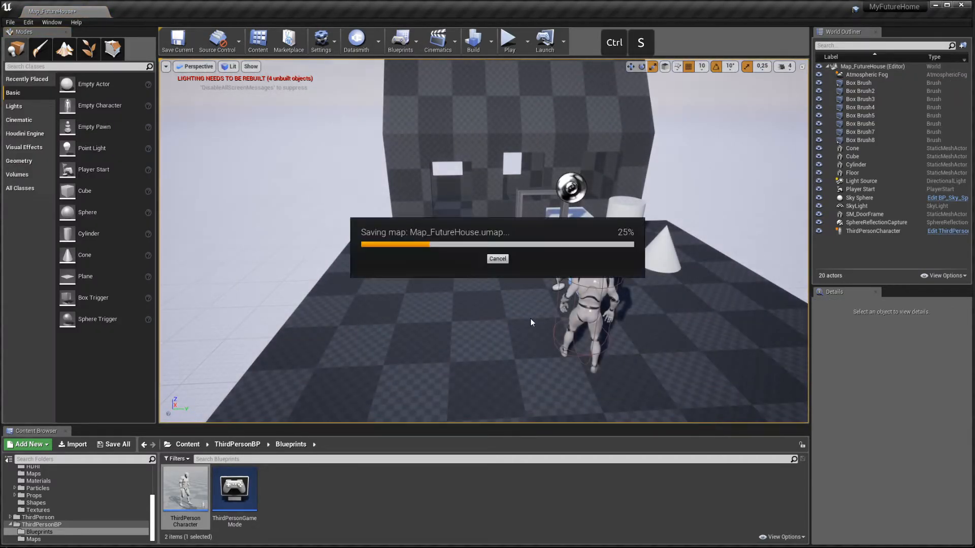
# - Play-test the level by walking the character around and through the house, then stop the session
pyautogui.moveTo(530, 318); pyautogui.dragTo(539, 307, button='right')
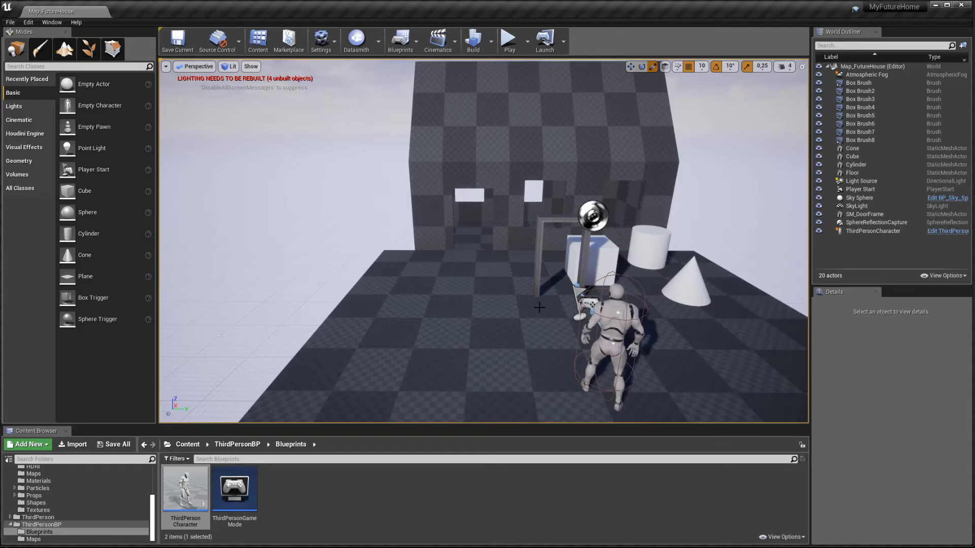
pyautogui.hotkey('alt', 'p')
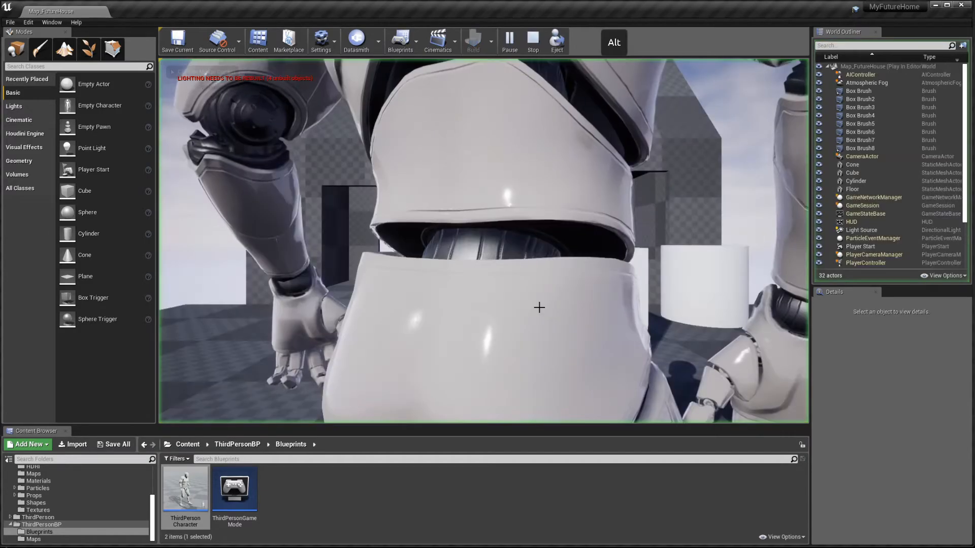
pyautogui.press('s')
pyautogui.press('a')
pyautogui.press('s')
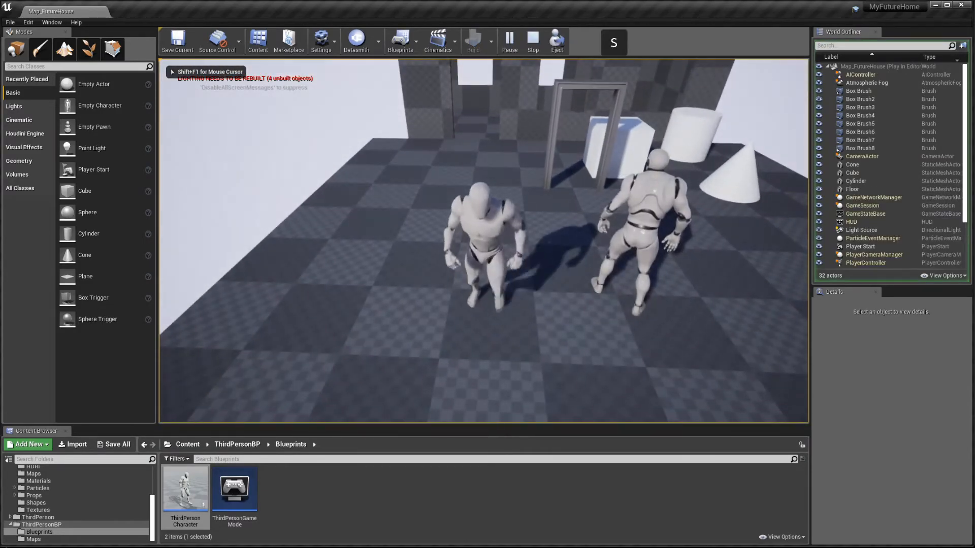
pyautogui.press('w')
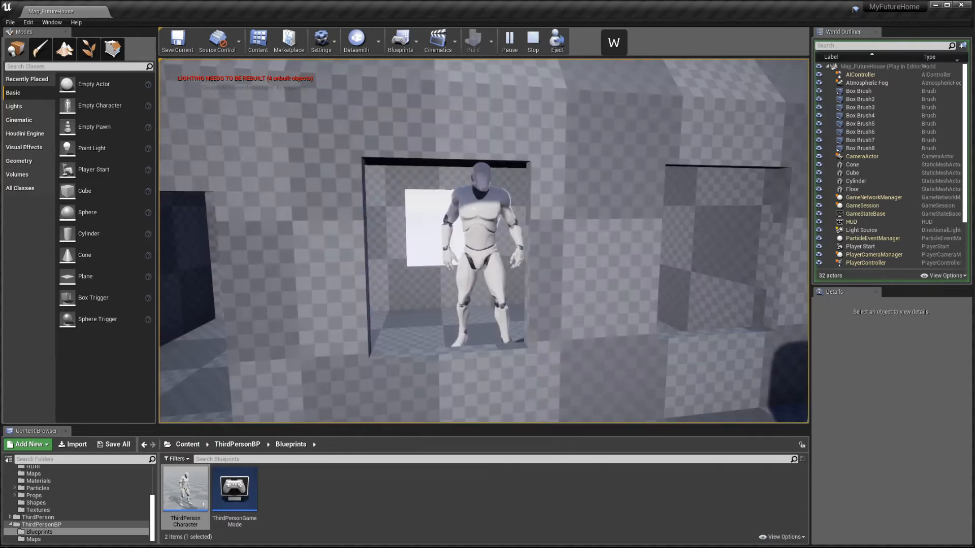
pyautogui.press('a')
pyautogui.press('w')
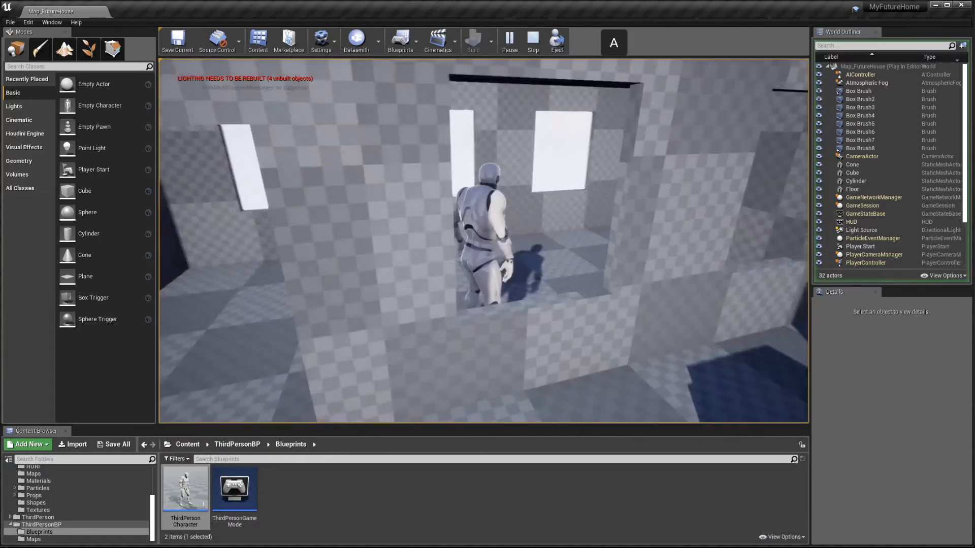
pyautogui.press('d')
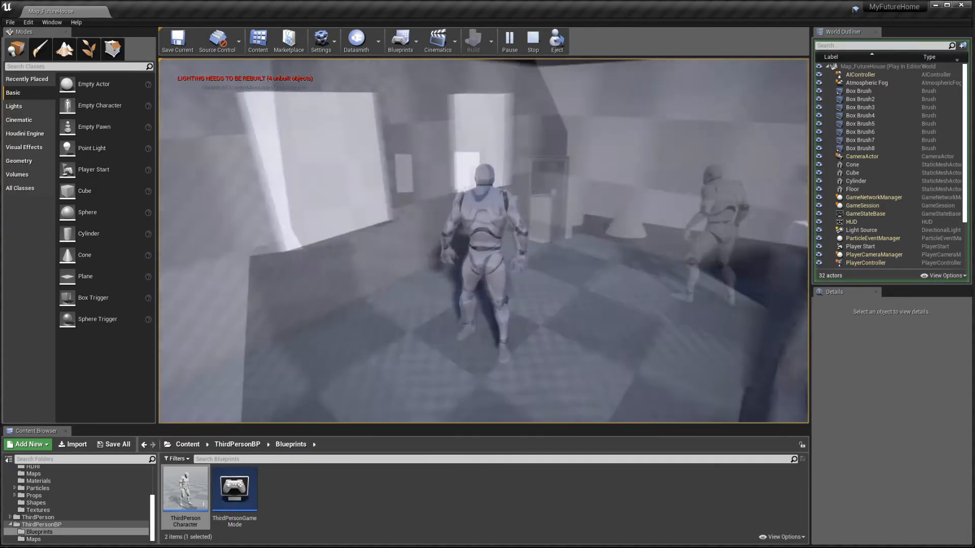
pyautogui.press('Escape')
# - Place an additive Linear Stair geometry brush outside beside the house
pyautogui.press('w')
pyautogui.moveTo(234, 305); pyautogui.dragTo(17, 292, button='right')
pyautogui.click(20, 162)
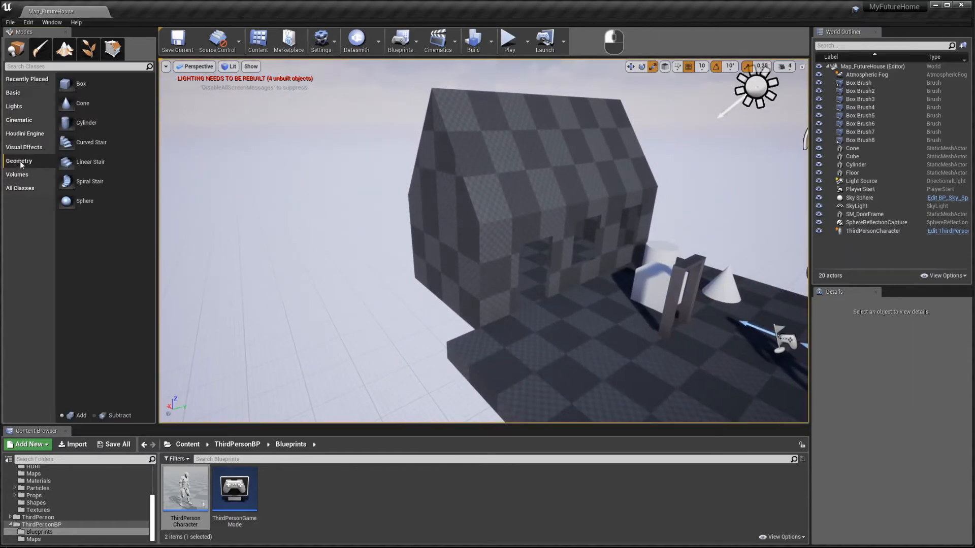
pyautogui.press('a')
pyautogui.press('w')
pyautogui.moveTo(233, 213); pyautogui.dragTo(254, 233, button='right')
pyautogui.press('s')
pyautogui.press('d')
pyautogui.moveTo(85, 162); pyautogui.dragTo(452, 310)
# - Move the linear stair brush to 330, -590, 40, next to the house wall
pyautogui.press('w')
pyautogui.moveTo(452, 310)
pyautogui.mouseDown(button='right')
pyautogui.moveTo(432, 309)
pyautogui.moveTo(412, 319)
pyautogui.moveTo(417, 327)
pyautogui.mouseUp(button='right')
pyautogui.moveTo(332, 256); pyautogui.dragTo(376, 315)
pyautogui.press('w')
pyautogui.moveTo(375, 316)
pyautogui.mouseDown(button='right')
pyautogui.moveTo(406, 304)
pyautogui.moveTo(366, 312)
pyautogui.mouseUp(button='right')
pyautogui.press('s')
pyautogui.press('d')
# - Switch to geometry editing for the linear stair brush and select the inner corner vertex of a step
pyautogui.click(505, 198)
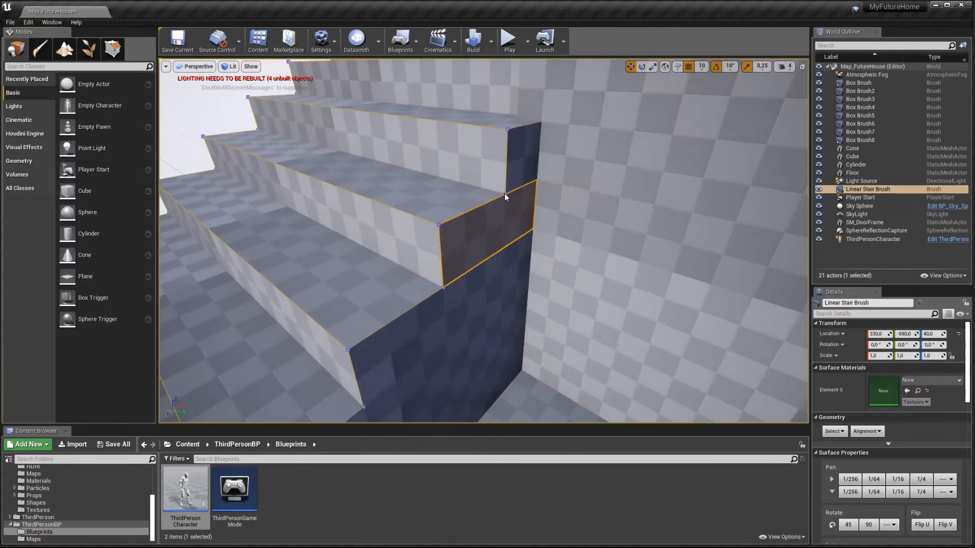
pyautogui.moveTo(526, 273); pyautogui.dragTo(512, 255, button='right')
pyautogui.press('s')
pyautogui.press('w')
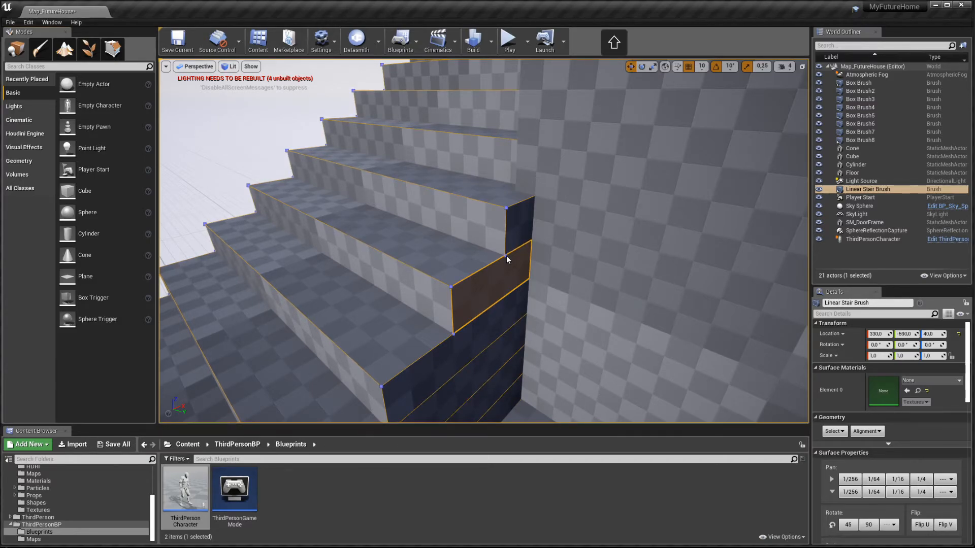
pyautogui.hotkey('shift', '5')
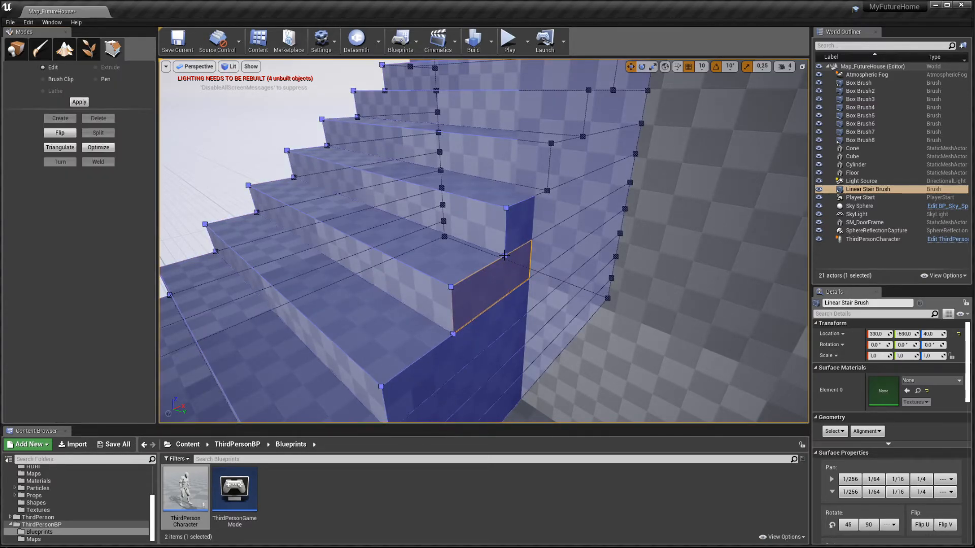
pyautogui.click(505, 256)
pyautogui.click(505, 256)
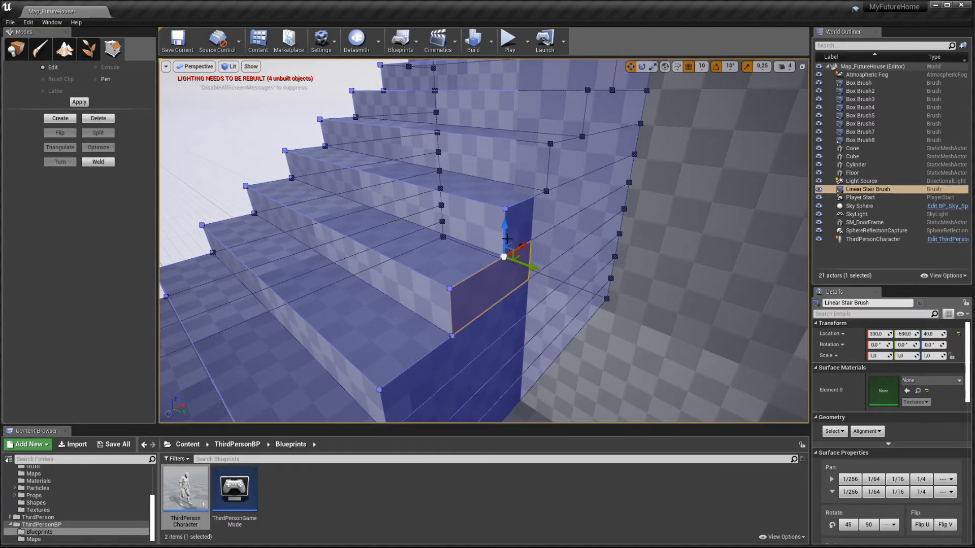
# - Try raising the selected stair vertex to the height of the next step, then undo the deformation
pyautogui.moveTo(504, 238); pyautogui.dragTo(495, 131)
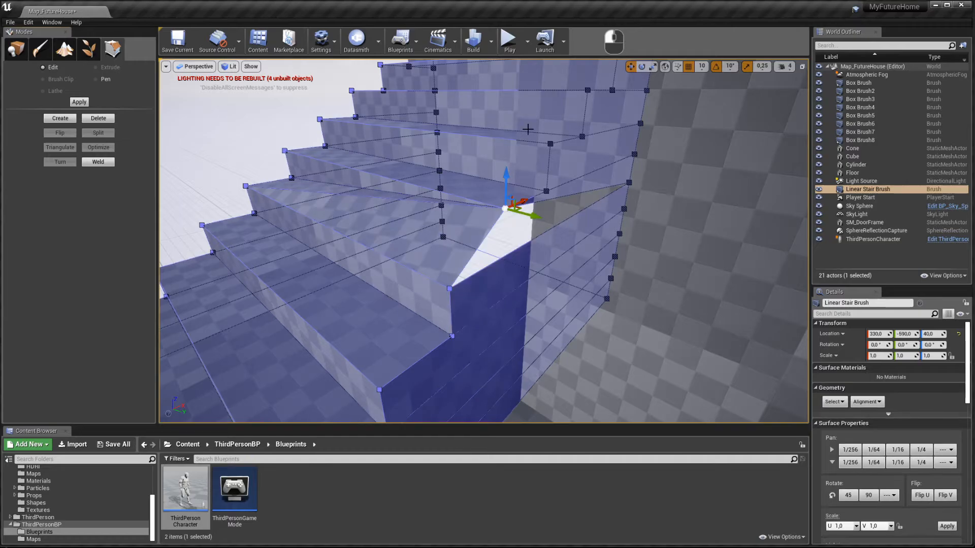
pyautogui.moveTo(615, 194); pyautogui.dragTo(567, 249, button='right')
pyautogui.press('s')
pyautogui.press('a')
pyautogui.press('Escape')
pyautogui.moveTo(537, 298); pyautogui.dragTo(599, 261, button='right')
pyautogui.press('s')
pyautogui.hotkey('ctrl', 'z')
# - Open the StarterContent Materials folder and browse through the available materials
pyautogui.press('s')
pyautogui.press('w')
pyautogui.press('s')
pyautogui.press('a')
pyautogui.moveTo(510, 327)
pyautogui.mouseDown(button='right')
pyautogui.moveTo(500, 337)
pyautogui.moveTo(513, 351)
pyautogui.moveTo(510, 327)
pyautogui.mouseUp(button='right')
pyautogui.press('w')
pyautogui.press('s')
pyautogui.scroll(3, 118, 495)
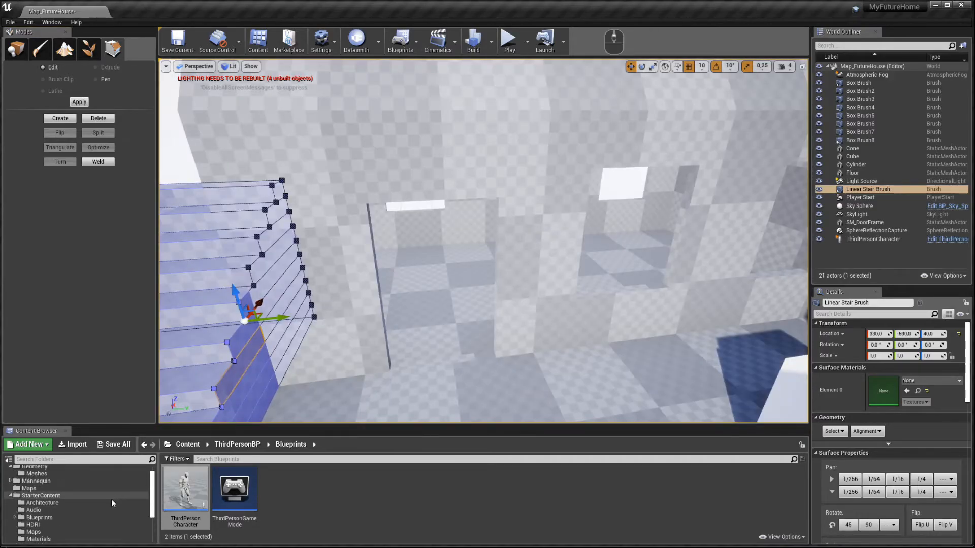
pyautogui.click(47, 496)
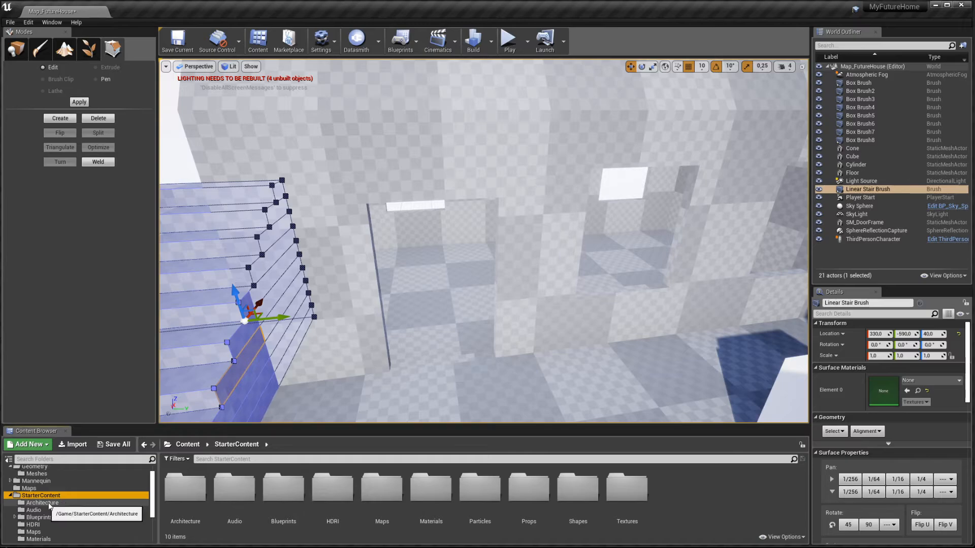
pyautogui.doubleClick(447, 502)
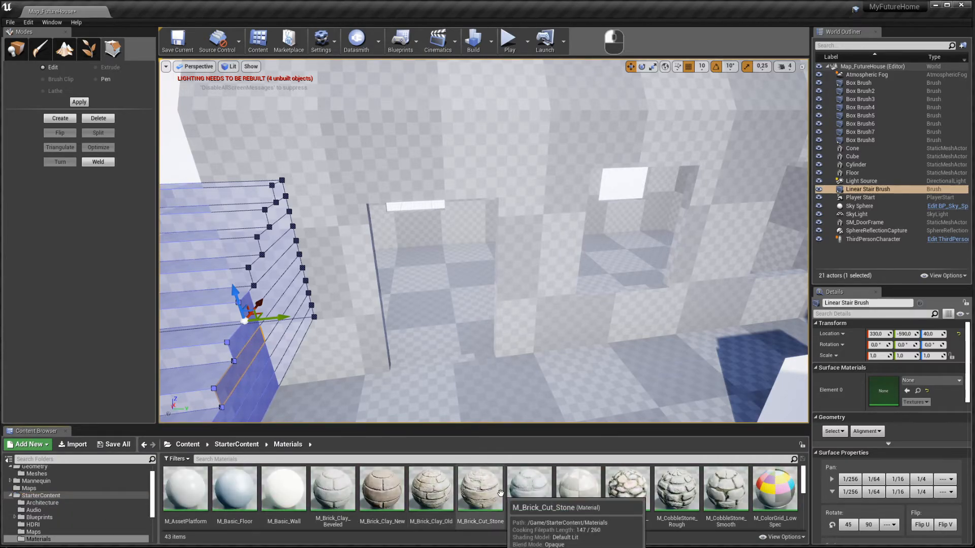
pyautogui.scroll(-3, 501, 493)
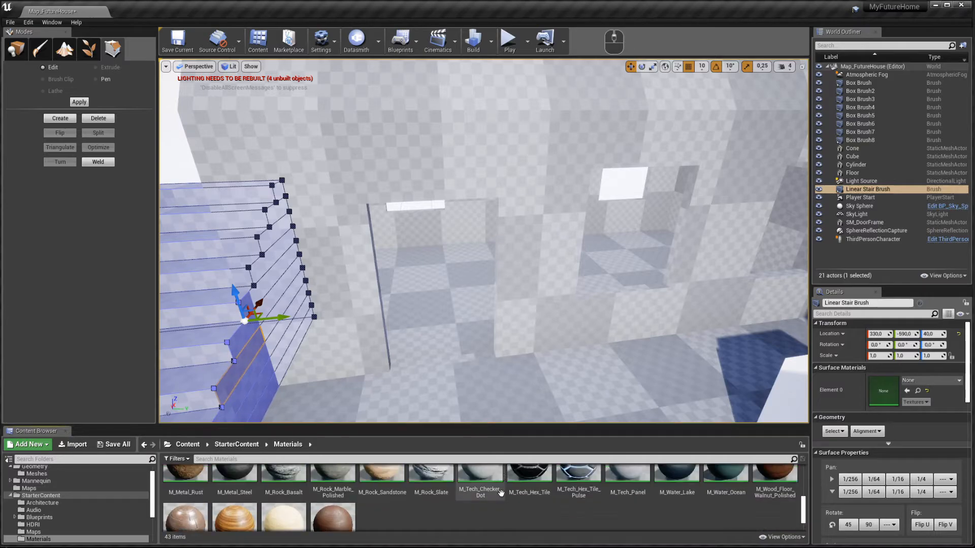
pyautogui.scroll(3, 500, 492)
pyautogui.scroll(1, 501, 493)
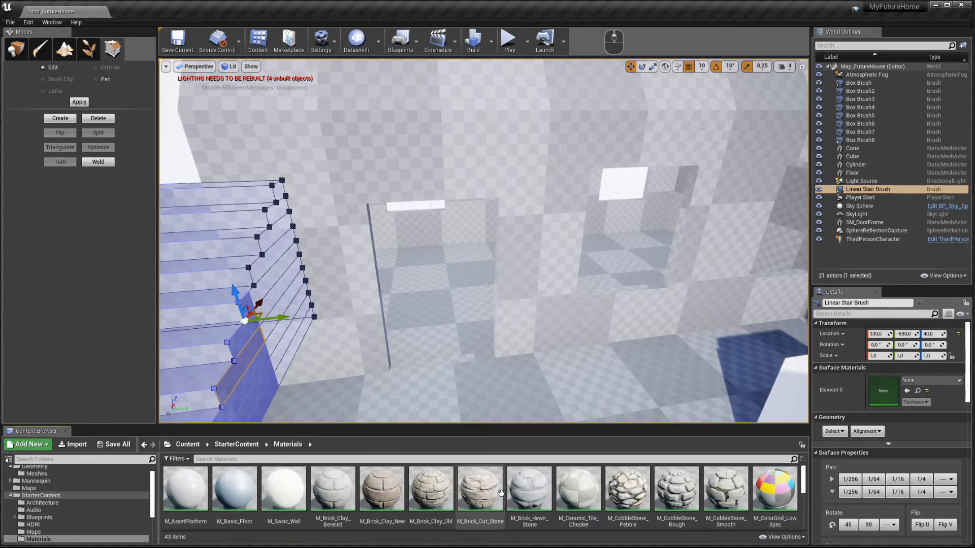
# - Apply M_Brick_Clay_New to the bare exterior wall surfaces of the house
pyautogui.moveTo(515, 393); pyautogui.dragTo(567, 349, button='right')
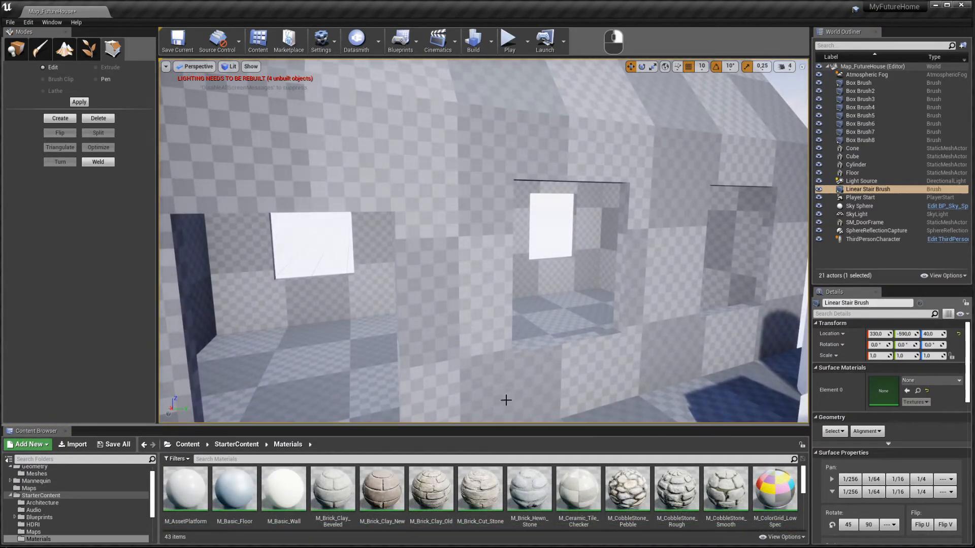
pyautogui.moveTo(382, 490); pyautogui.dragTo(516, 318)
pyautogui.press('d')
pyautogui.moveTo(592, 326); pyautogui.dragTo(426, 325, button='right')
pyautogui.moveTo(388, 486); pyautogui.dragTo(480, 290)
pyautogui.press('d')
pyautogui.moveTo(481, 290); pyautogui.dragTo(178, 286, button='right')
pyautogui.press('w')
pyautogui.press('w')
pyautogui.press('w')
pyautogui.moveTo(597, 272)
pyautogui.mouseDown(button='right')
pyautogui.moveTo(456, 272)
pyautogui.moveTo(513, 274)
pyautogui.moveTo(518, 284)
pyautogui.mouseUp(button='right')
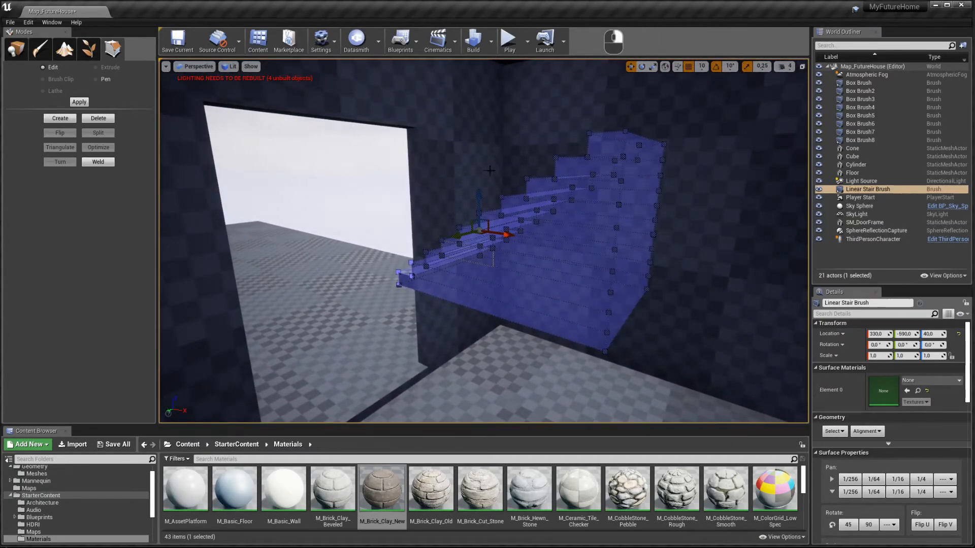
# - Return to placement mode and select individual interior wall surfaces of the house's main box brush one at a time
pyautogui.hotkey('shift', '1')
pyautogui.moveTo(597, 272); pyautogui.dragTo(514, 275, button='right')
pyautogui.click(513, 274)
pyautogui.click(584, 243)
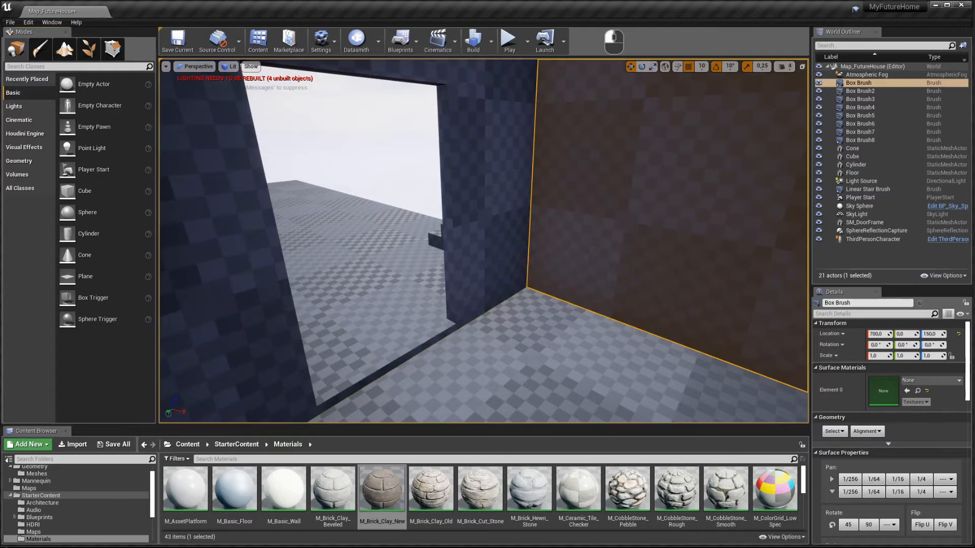
pyautogui.click(556, 326)
pyautogui.click(500, 259)
pyautogui.click(590, 246)
pyautogui.click(537, 314)
pyautogui.click(513, 254)
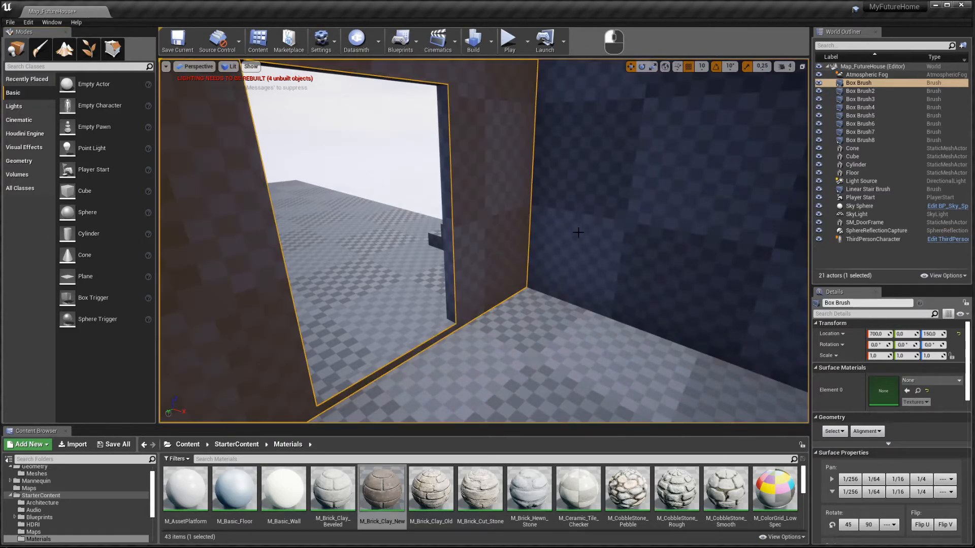
pyautogui.click(594, 233)
pyautogui.click(564, 323)
pyautogui.click(521, 250)
pyautogui.click(579, 236)
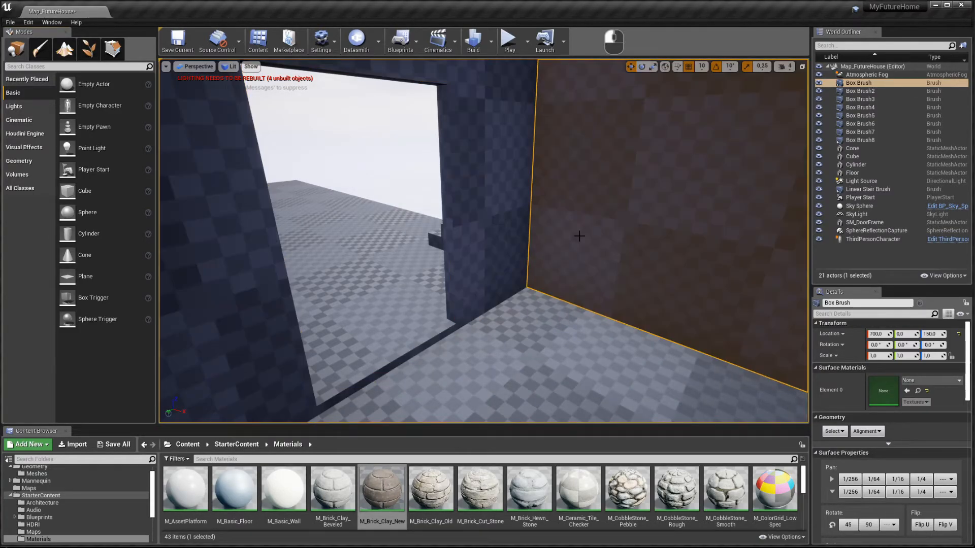
# - Extend the selection to all interior walls of the house and apply M_Brick_Clay_New to them
pyautogui.keyDown('ctrl'); pyautogui.click(510, 257); pyautogui.keyUp('ctrl')
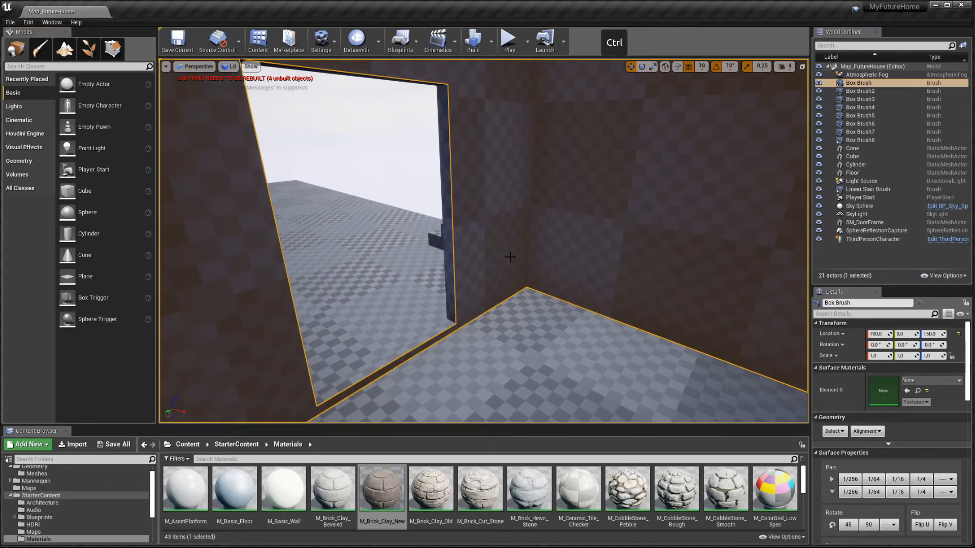
pyautogui.keyDown('ctrl'); pyautogui.click(510, 257); pyautogui.keyUp('ctrl')
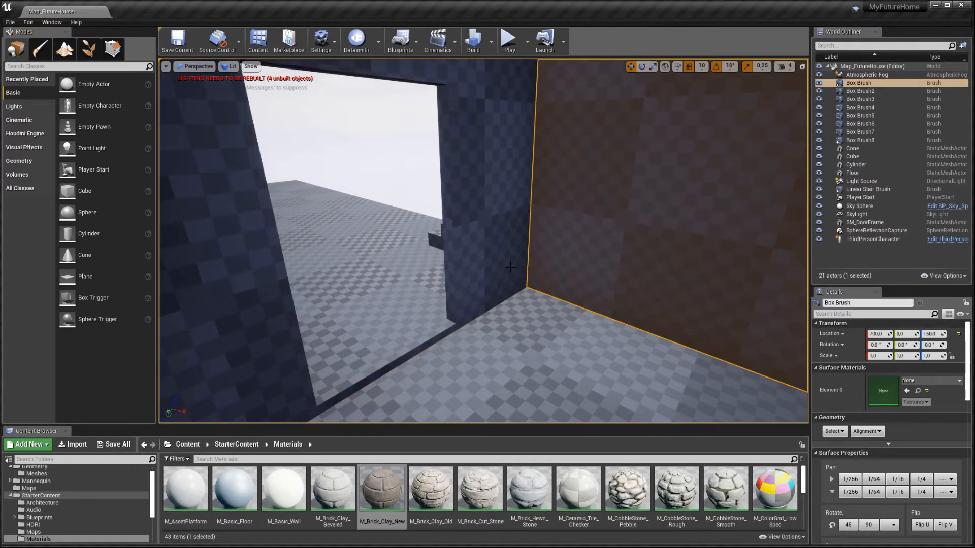
pyautogui.keyDown('ctrl'); pyautogui.click(500, 245); pyautogui.keyUp('ctrl')
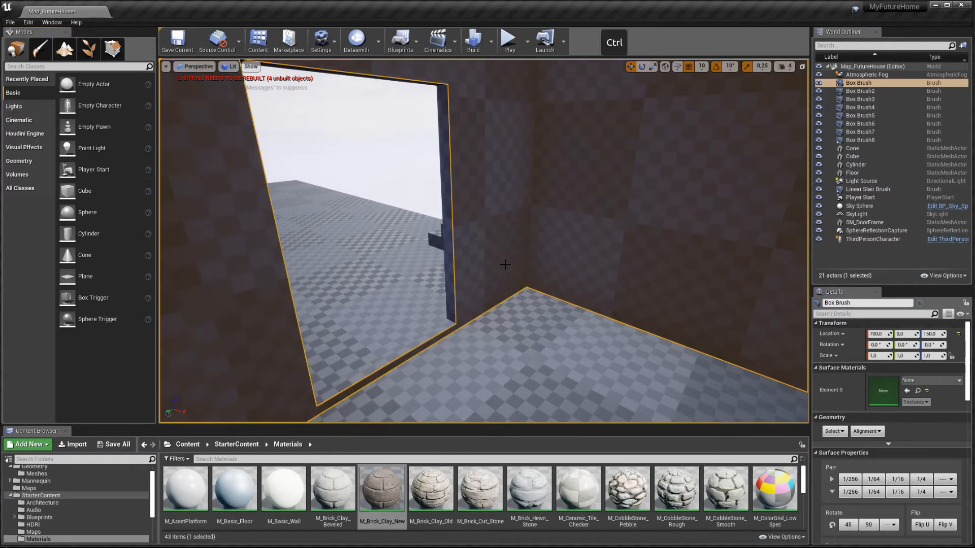
pyautogui.moveTo(500, 244); pyautogui.dragTo(465, 282, button='right')
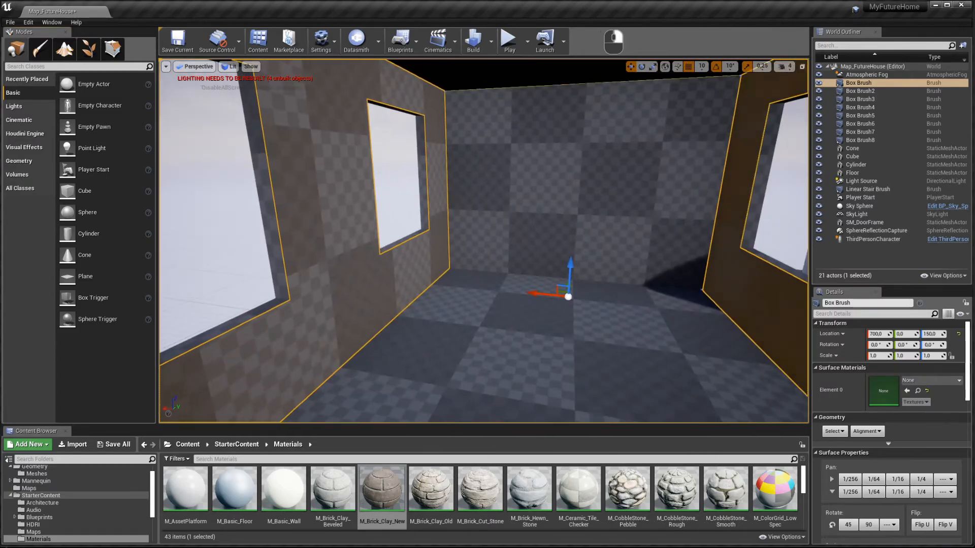
pyautogui.keyDown('ctrl'); pyautogui.click(492, 224); pyautogui.keyUp('ctrl')
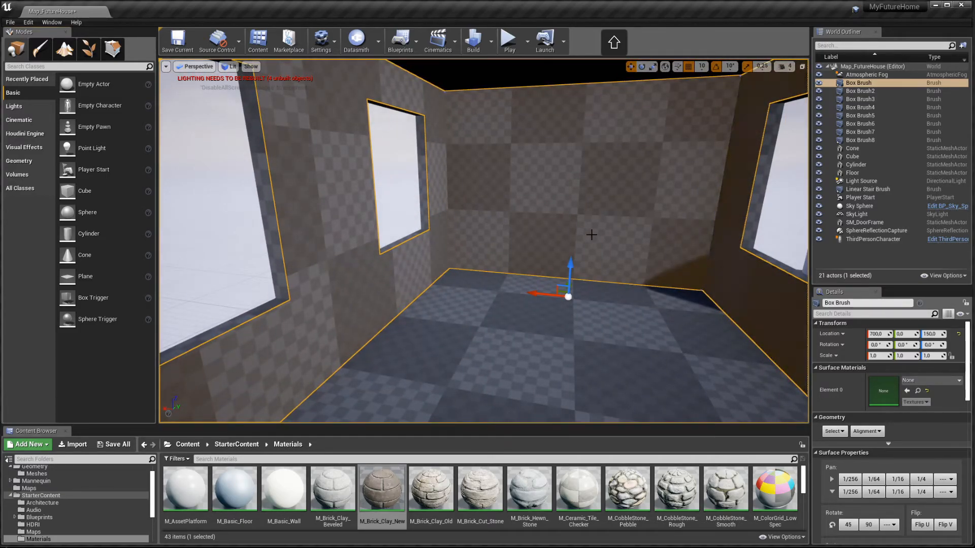
pyautogui.keyDown('shift'); pyautogui.click(592, 235); pyautogui.keyUp('shift')
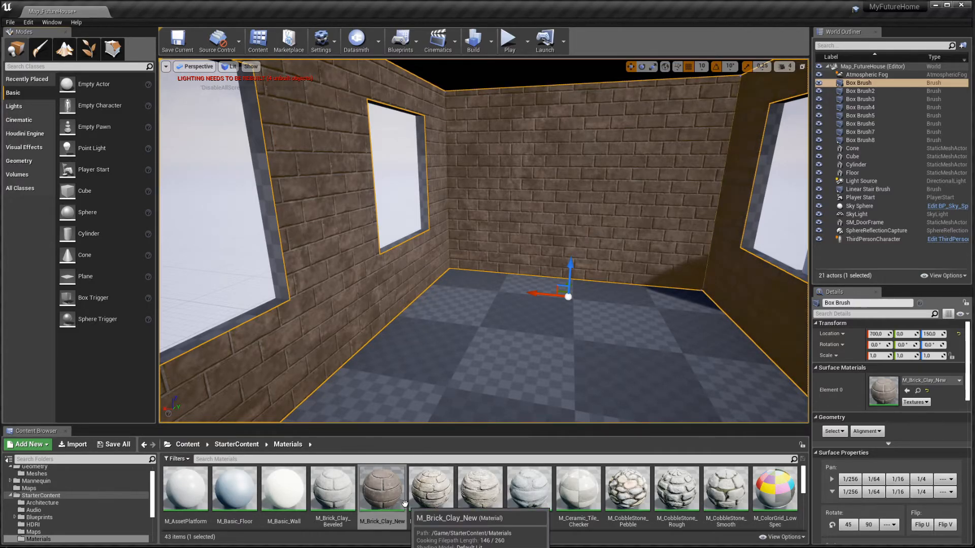
# - Move the linear stair brush away from the house to 330, -760, 40
pyautogui.doubleClick(868, 188)
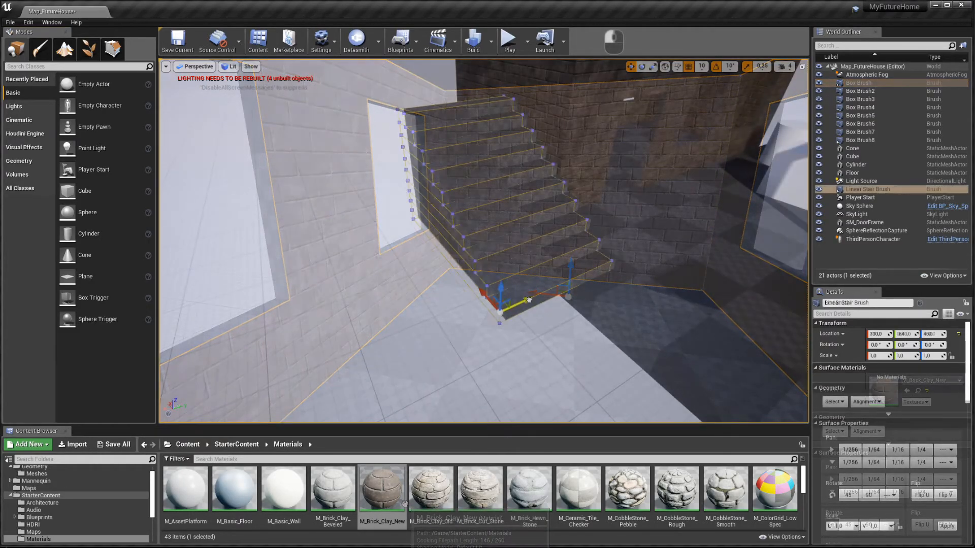
pyautogui.moveTo(436, 315); pyautogui.dragTo(436, 315)
pyautogui.moveTo(436, 315)
pyautogui.mouseDown(button='right')
pyautogui.moveTo(563, 285)
pyautogui.moveTo(635, 284)
pyautogui.moveTo(563, 294)
pyautogui.moveTo(512, 284)
pyautogui.moveTo(491, 239)
pyautogui.mouseUp(button='right')
pyautogui.press('d')
pyautogui.press('s')
# - Select several step surfaces along the side of the linear stair brush together
pyautogui.click(491, 239)
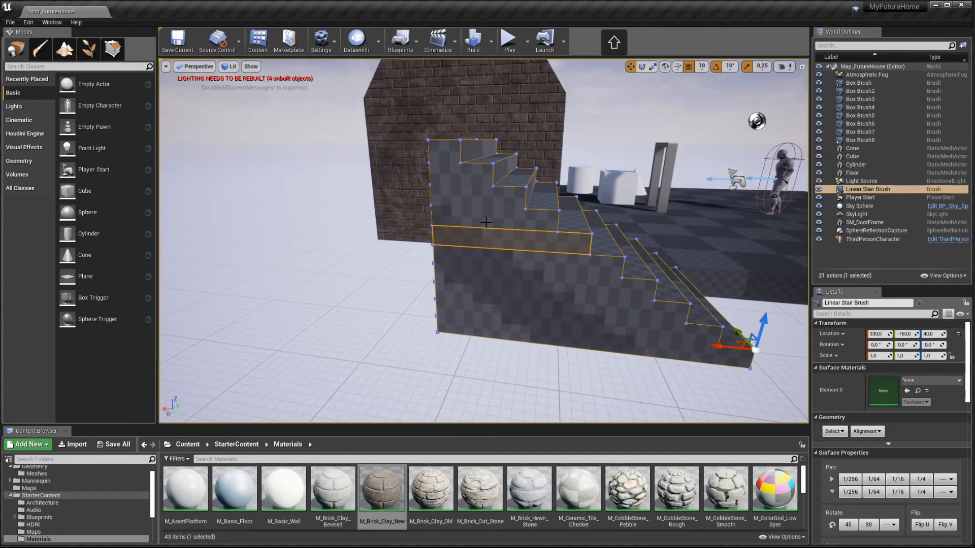
pyautogui.keyDown('ctrl'); pyautogui.click(486, 223); pyautogui.keyUp('ctrl')
pyautogui.keyDown('ctrl'); pyautogui.click(507, 258); pyautogui.keyUp('ctrl')
pyautogui.keyDown('ctrl'); pyautogui.click(521, 283); pyautogui.keyUp('ctrl')
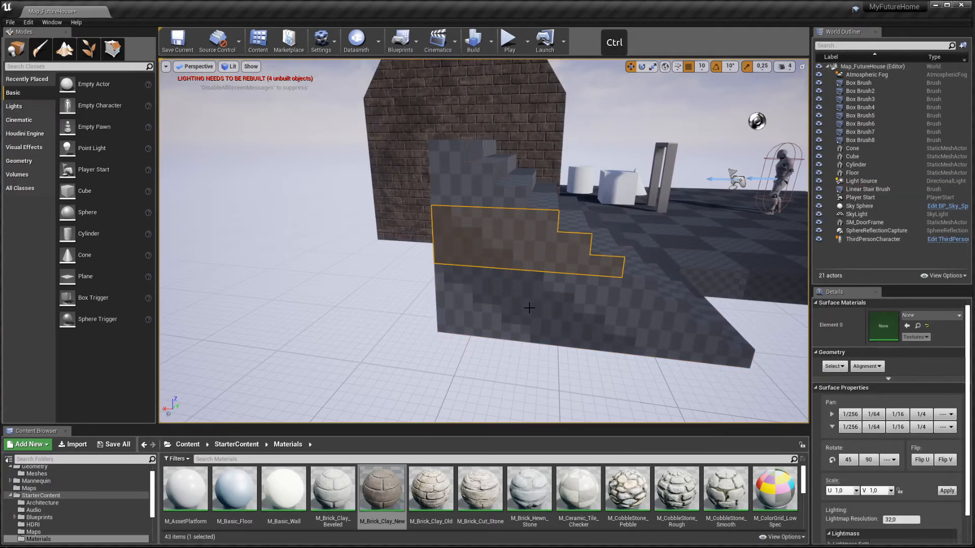
pyautogui.keyDown('ctrl'); pyautogui.click(546, 320); pyautogui.keyUp('ctrl')
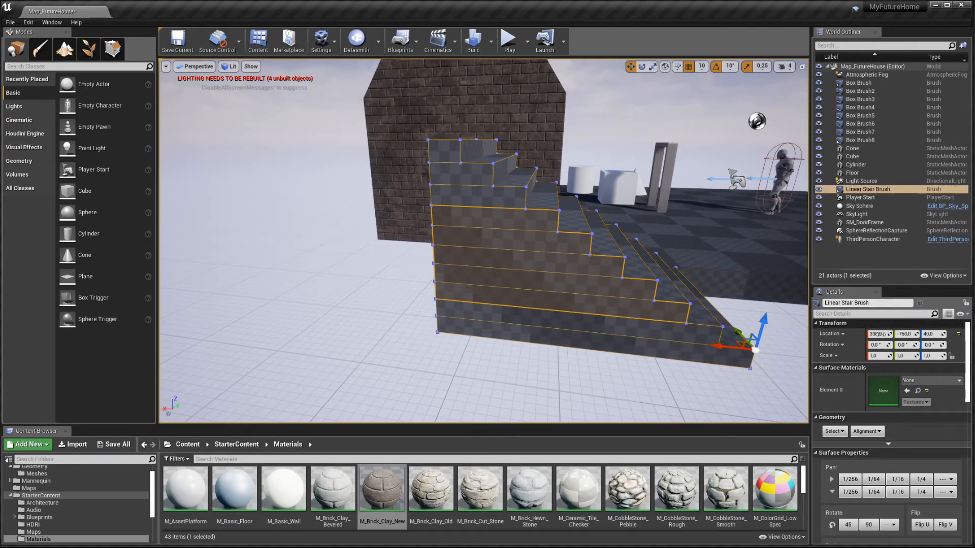
# - Select all coplanar surfaces on the stair's side and apply M_Brick_Clay_New to them
pyautogui.click(834, 432)
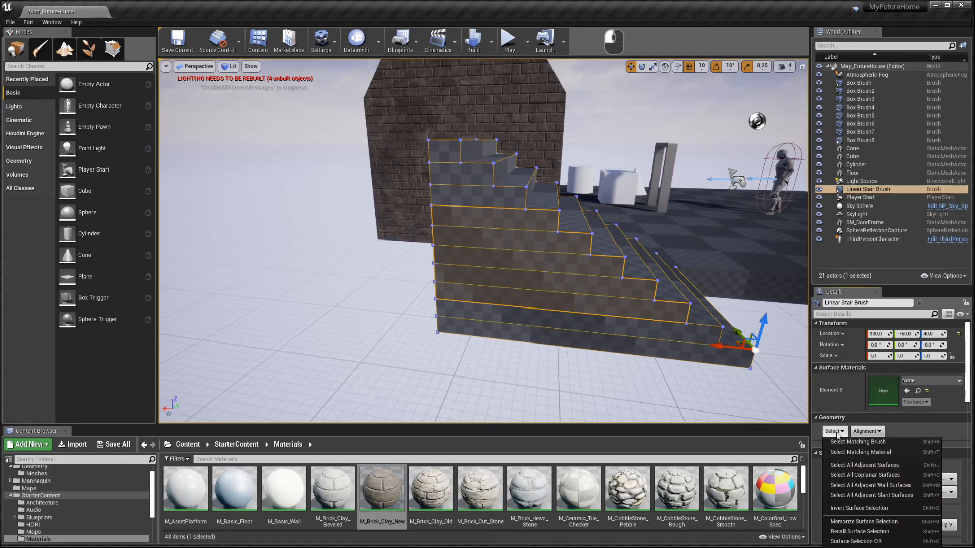
pyautogui.click(880, 475)
pyautogui.press('w')
pyautogui.moveTo(415, 344)
pyautogui.mouseDown(button='right')
pyautogui.moveTo(386, 341)
pyautogui.moveTo(531, 374)
pyautogui.mouseUp(button='right')
pyautogui.press('a')
pyautogui.press('d')
pyautogui.moveTo(383, 495)
pyautogui.mouseDown()
pyautogui.moveTo(461, 413)
pyautogui.moveTo(509, 260)
pyautogui.mouseUp()
# - Compare how the brick pattern runs across the stair's side surfaces and across the house's gable wall
pyautogui.press('w')
pyautogui.moveTo(569, 292)
pyautogui.mouseDown(button='right')
pyautogui.moveTo(571, 307)
pyautogui.moveTo(569, 291)
pyautogui.moveTo(538, 304)
pyautogui.moveTo(464, 305)
pyautogui.mouseUp(button='right')
pyautogui.press('s')
pyautogui.press('Escape')
pyautogui.press('s')
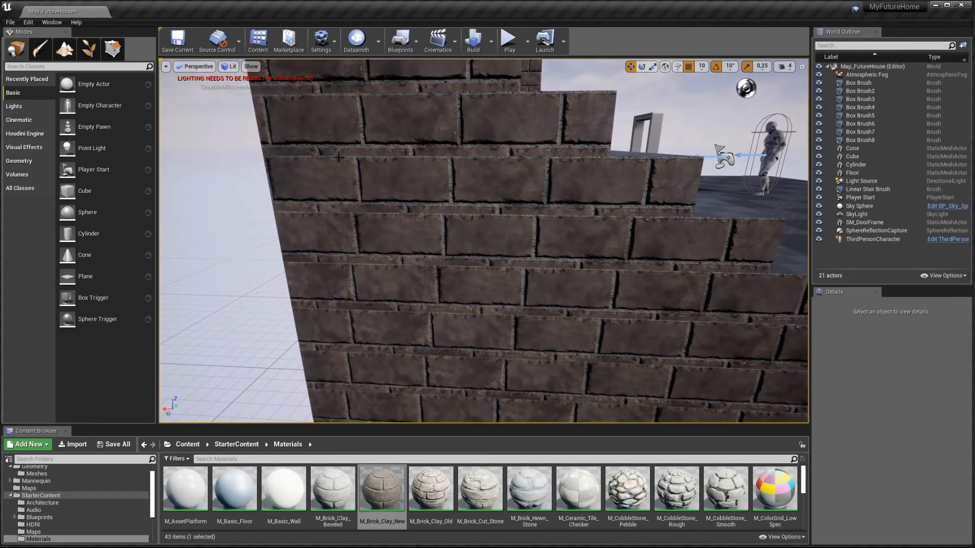
pyautogui.moveTo(334, 230); pyautogui.dragTo(554, 346, button='right')
pyautogui.press('s')
pyautogui.press('w')
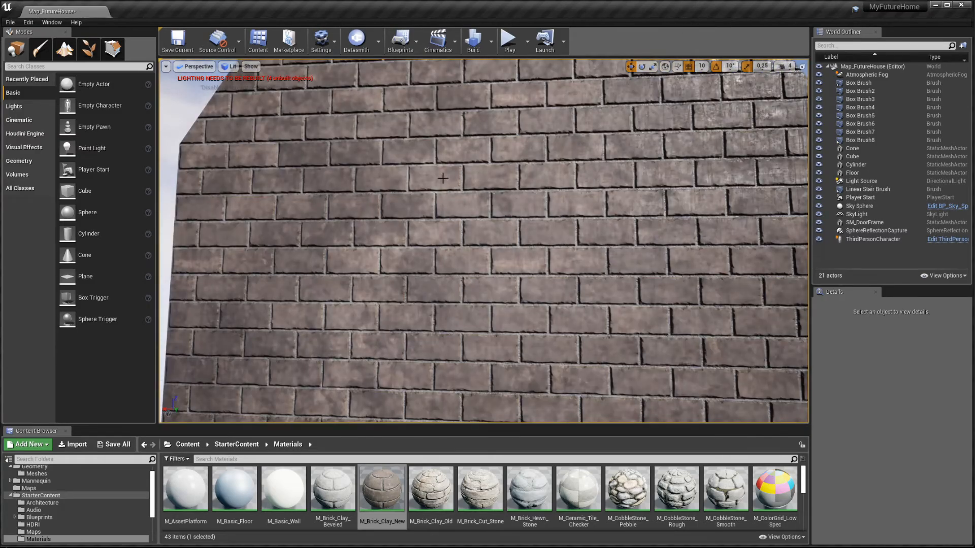
pyautogui.press('s')
pyautogui.moveTo(483, 257); pyautogui.dragTo(518, 316, button='right')
pyautogui.press('w')
pyautogui.press('d')
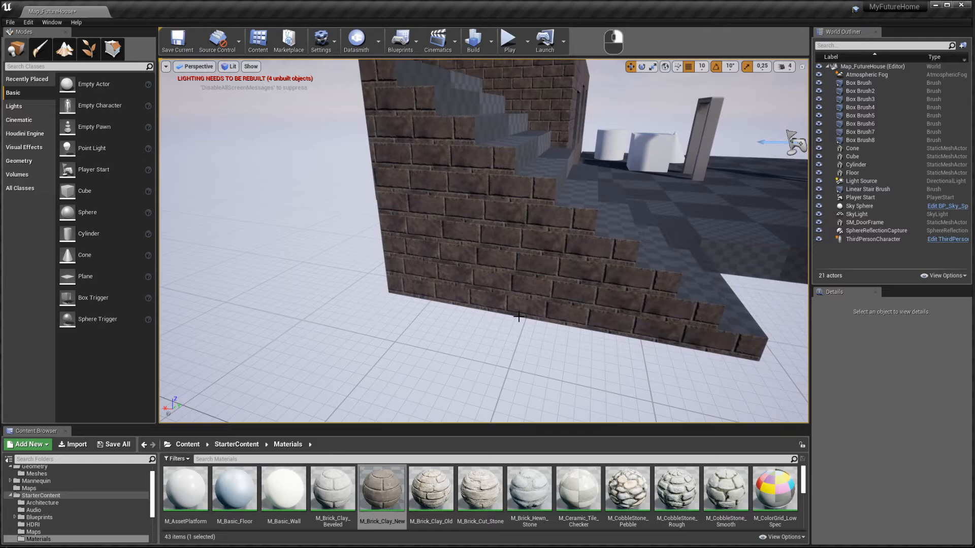
# - Select all coplanar surfaces on the stair's side and align their texture with Align Surface Planar
pyautogui.click(492, 301)
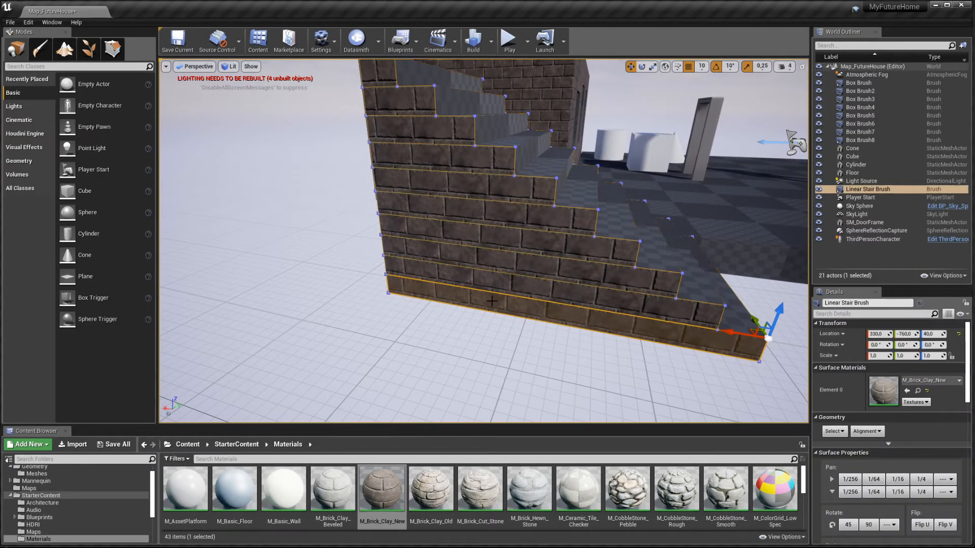
pyautogui.click(833, 431)
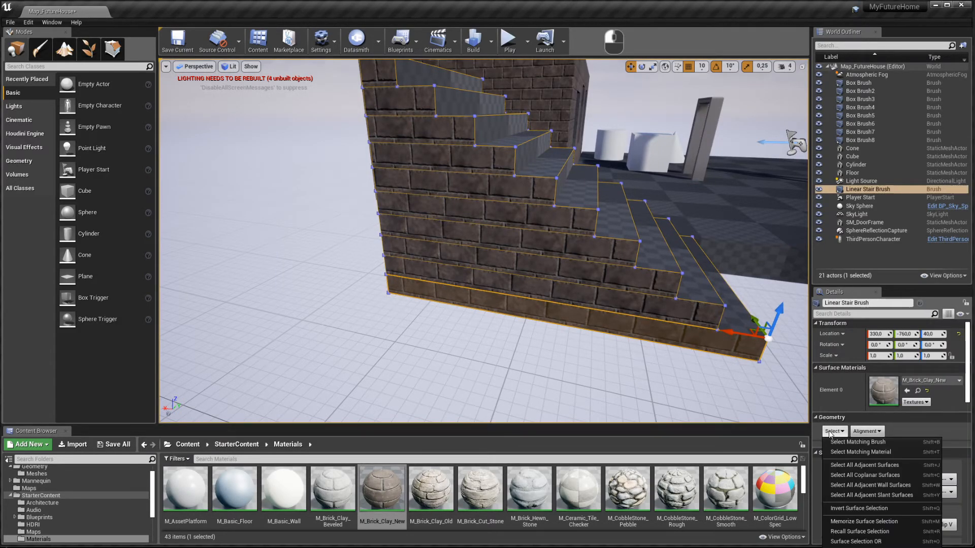
pyautogui.click(859, 477)
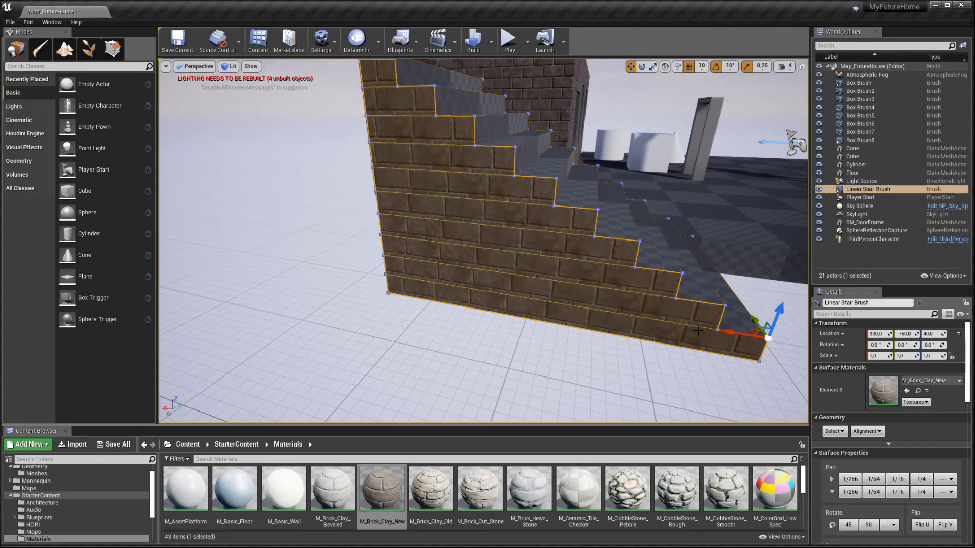
pyautogui.click(876, 433)
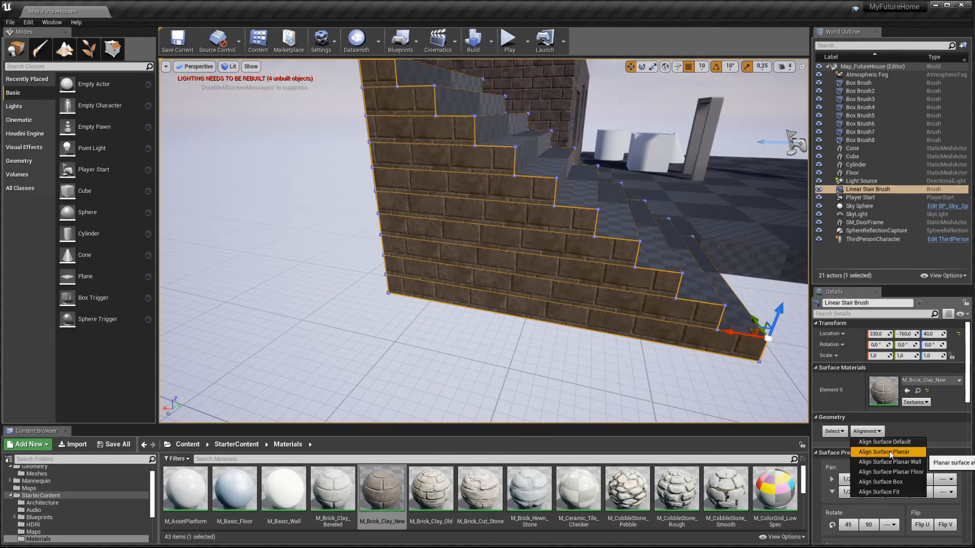
pyautogui.press('Escape')
pyautogui.press('Escape')
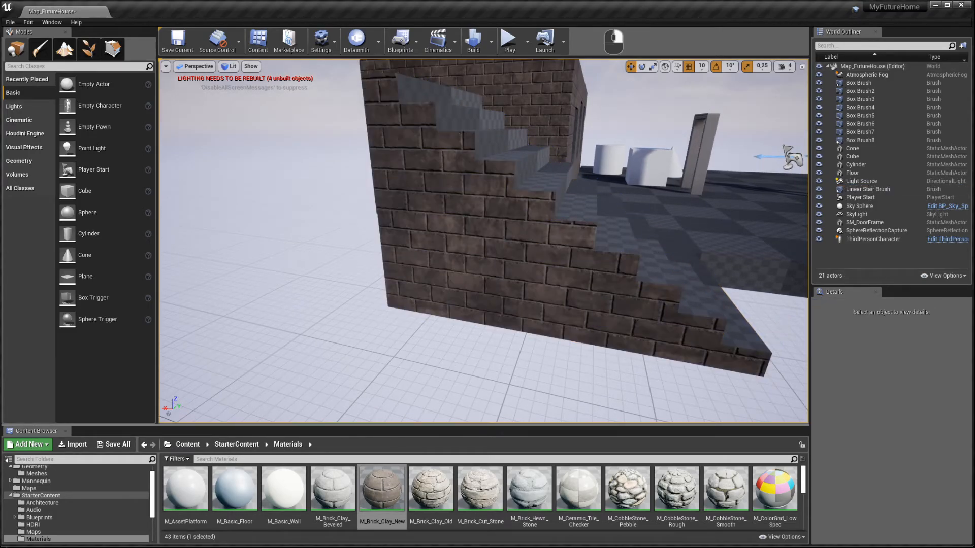
# - Delete the linear stair brush
pyautogui.moveTo(364, 116)
pyautogui.mouseDown(button='right')
pyautogui.moveTo(376, 116)
pyautogui.moveTo(365, 116)
pyautogui.moveTo(483, 295)
pyautogui.moveTo(453, 277)
pyautogui.moveTo(503, 228)
pyautogui.moveTo(512, 300)
pyautogui.moveTo(457, 276)
pyautogui.moveTo(470, 264)
pyautogui.moveTo(457, 284)
pyautogui.mouseUp(button='right')
pyautogui.click(453, 279)
pyautogui.press('Delete')
# - Apply M_Concrete_Tiles to both slopes of the gabled roof
pyautogui.press('w')
pyautogui.press('d')
pyautogui.scroll(-3, 546, 504)
pyautogui.moveTo(333, 497); pyautogui.dragTo(386, 264)
pyautogui.moveTo(386, 264); pyautogui.dragTo(437, 284, button='right')
pyautogui.press('a')
pyautogui.moveTo(332, 498); pyautogui.dragTo(406, 264)
pyautogui.moveTo(406, 264); pyautogui.dragTo(457, 254, button='right')
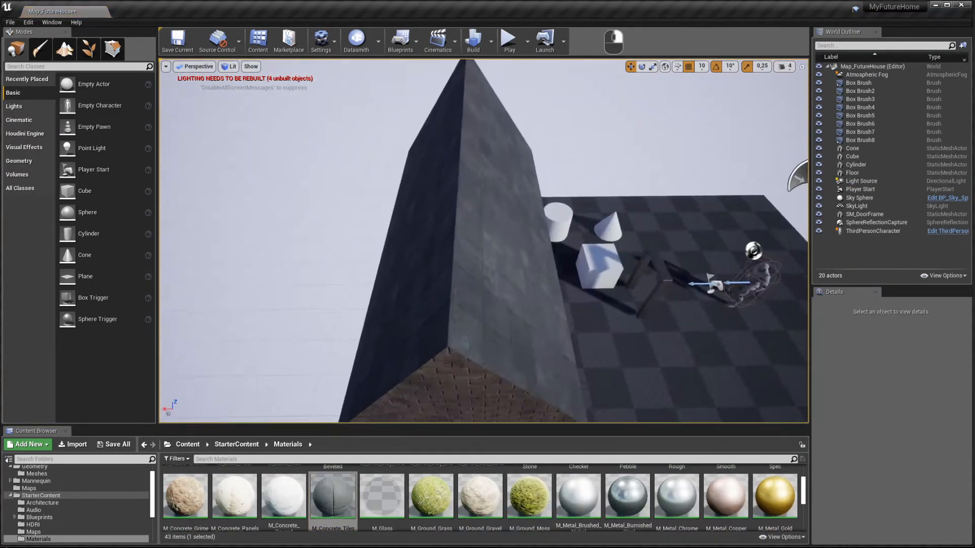
# - Apply M_Brick_Clay_New to the remaining bare wall and opening surfaces around the house
pyautogui.moveTo(494, 291); pyautogui.dragTo(436, 324, button='right')
pyautogui.scroll(3, 424, 505)
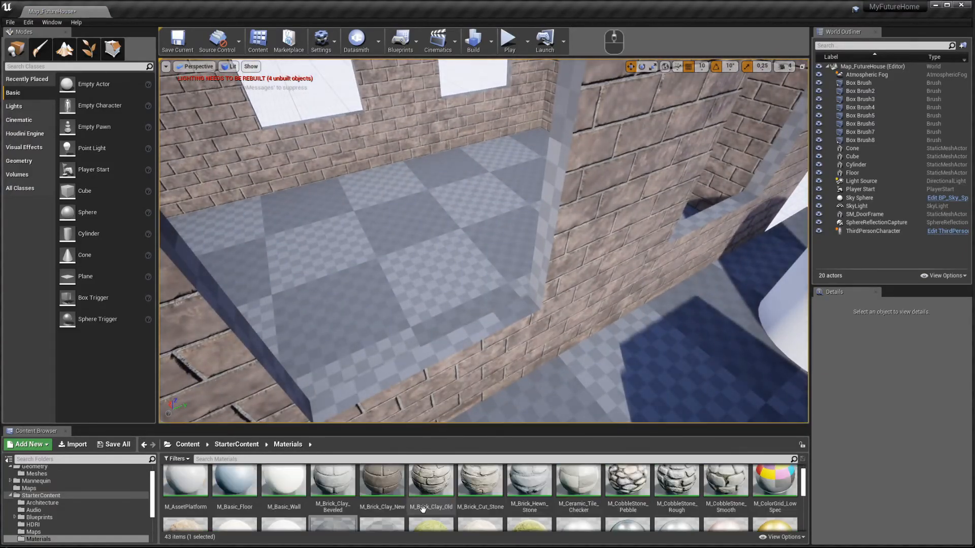
pyautogui.moveTo(518, 330); pyautogui.dragTo(535, 344, button='right')
pyautogui.moveTo(381, 490); pyautogui.dragTo(513, 347)
pyautogui.moveTo(570, 283); pyautogui.dragTo(538, 290, button='right')
pyautogui.moveTo(381, 490); pyautogui.dragTo(621, 275)
pyautogui.moveTo(622, 275); pyautogui.dragTo(599, 244, button='right')
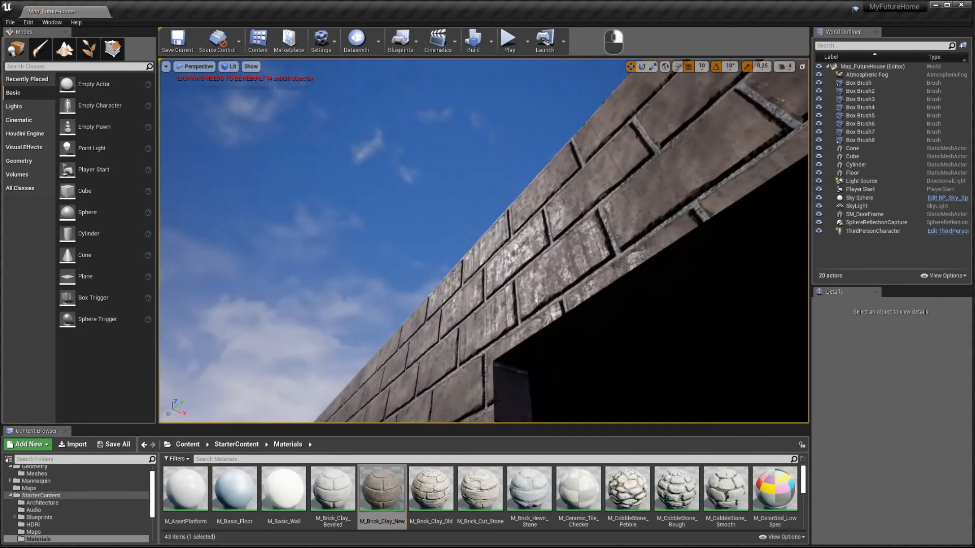
pyautogui.moveTo(382, 489); pyautogui.dragTo(574, 325)
pyautogui.moveTo(574, 325); pyautogui.dragTo(549, 345, button='right')
pyautogui.moveTo(382, 490); pyautogui.dragTo(478, 163)
pyautogui.moveTo(479, 163); pyautogui.dragTo(507, 214, button='right')
# - Select all surfaces matching the window opening's brush, Box Brush5, and assign M_Brick_Clay_New to them
pyautogui.click(461, 203)
pyautogui.click(841, 433)
pyautogui.click(858, 442)
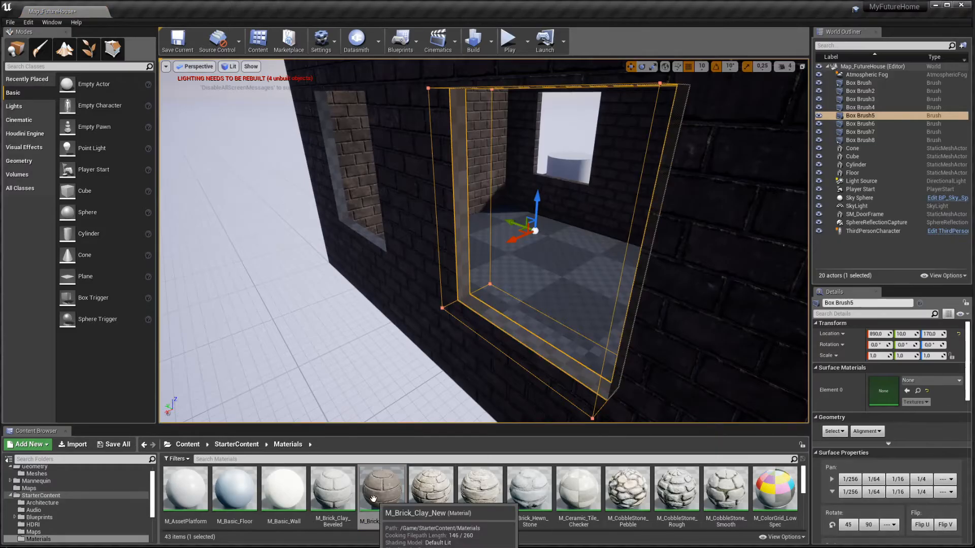
pyautogui.moveTo(382, 489); pyautogui.dragTo(884, 385)
pyautogui.moveTo(482, 244)
pyautogui.mouseDown(button='right')
pyautogui.moveTo(457, 264)
pyautogui.moveTo(507, 244)
pyautogui.mouseUp(button='right')
# - Apply M_Ceramic_Tile_Checker to the house floor and select all surfaces matching the brush of another opening
pyautogui.moveTo(579, 490); pyautogui.dragTo(528, 279)
pyautogui.click(577, 294)
pyautogui.moveTo(528, 279)
pyautogui.mouseDown(button='right')
pyautogui.moveTo(559, 290)
pyautogui.moveTo(431, 299)
pyautogui.mouseUp(button='right')
pyautogui.click(459, 295)
pyautogui.keyDown('ctrl'); pyautogui.click(468, 304); pyautogui.keyUp('ctrl')
pyautogui.click(835, 432)
pyautogui.click(860, 442)
pyautogui.press('Escape')
# - Apply M_Concrete_Poured to another surface of the house
pyautogui.moveTo(500, 356)
pyautogui.mouseDown(button='right')
pyautogui.moveTo(488, 371)
pyautogui.moveTo(501, 416)
pyautogui.mouseUp(button='right')
pyautogui.scroll(-2, 421, 504)
pyautogui.moveTo(283, 485); pyautogui.dragTo(406, 163)
pyautogui.moveTo(406, 162)
pyautogui.mouseDown(button='right')
pyautogui.moveTo(472, 244)
pyautogui.moveTo(487, 304)
pyautogui.mouseUp(button='right')
pyautogui.press('a')
pyautogui.press('w')
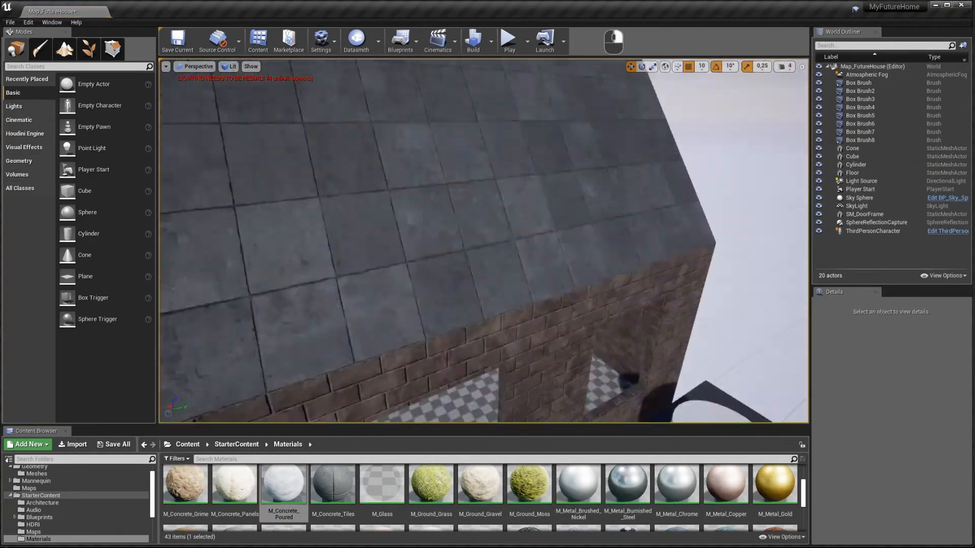
# - Add another box brush from the Geometry brushes to the house
pyautogui.click(18, 161)
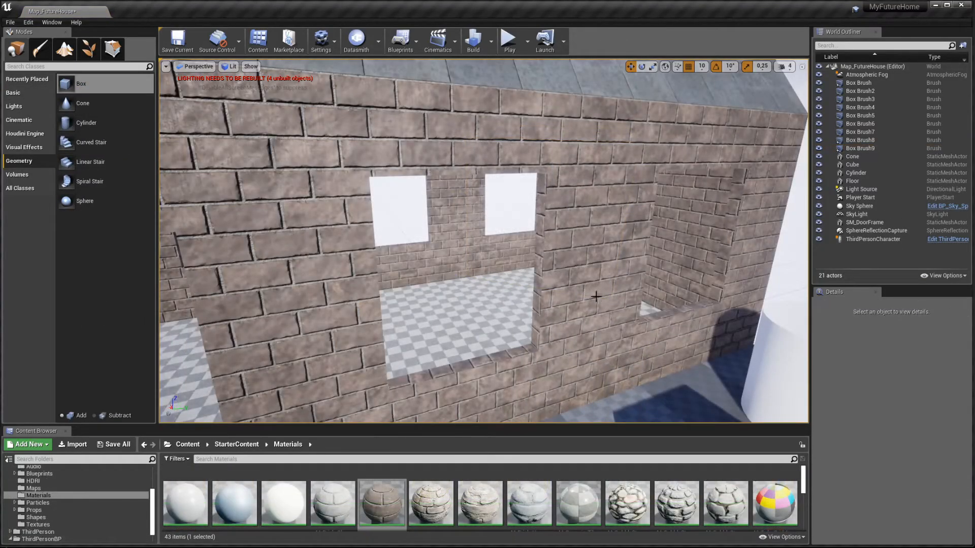
pyautogui.press('s')
pyautogui.moveTo(596, 296); pyautogui.dragTo(584, 310, button='right')
pyautogui.press('w')
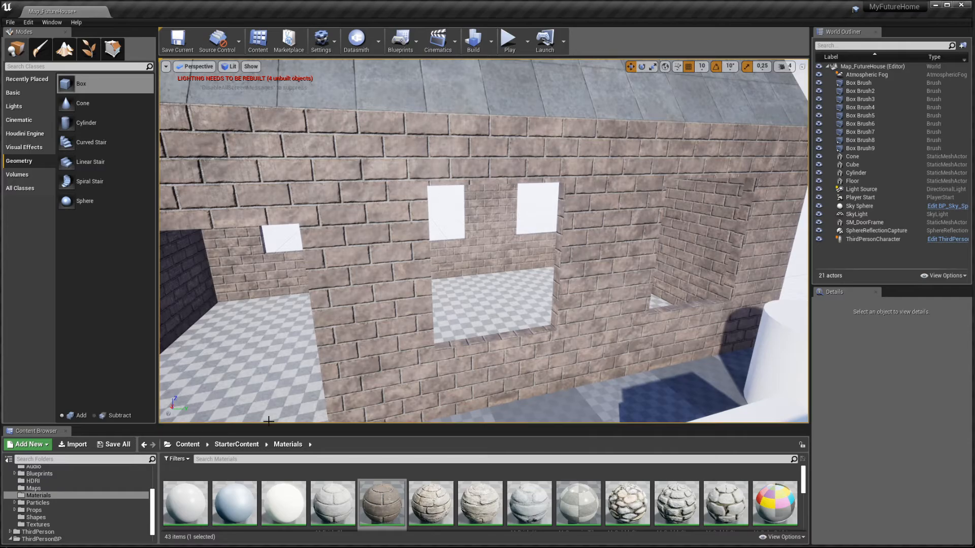
# - Place SM_WindowFrame from the StarterContent Props folder in the middle window opening of the brick wall
pyautogui.click(56, 510)
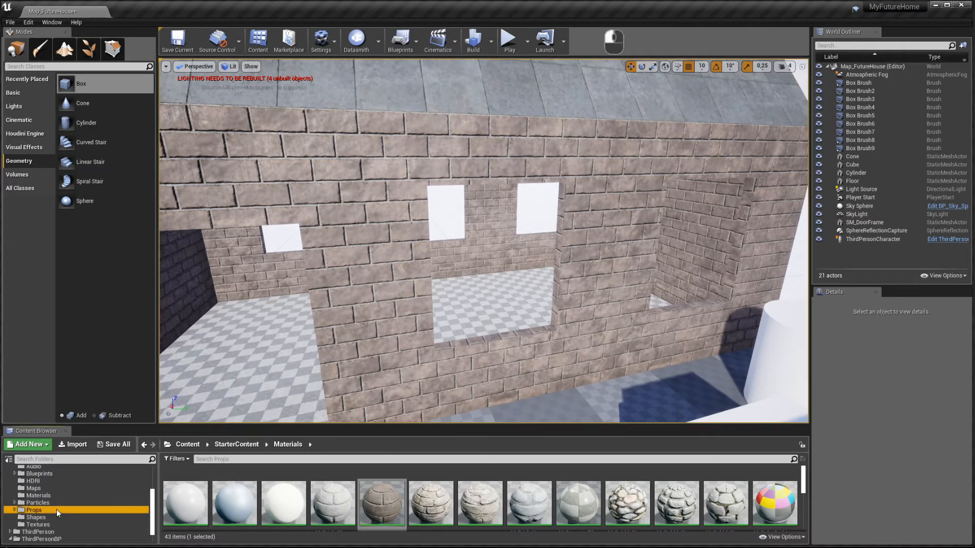
pyautogui.scroll(-1, 767, 492)
pyautogui.scroll(-1, 767, 492)
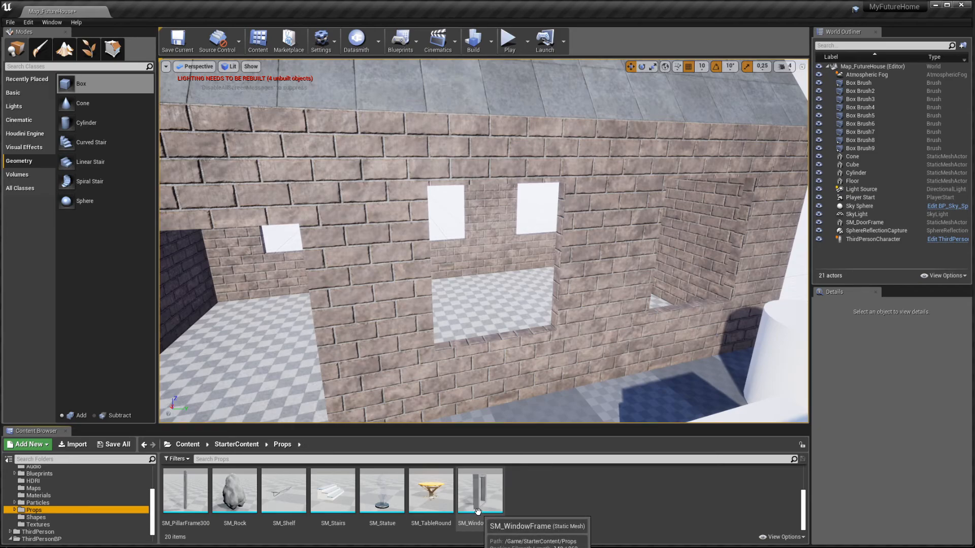
pyautogui.moveTo(479, 511); pyautogui.dragTo(502, 240)
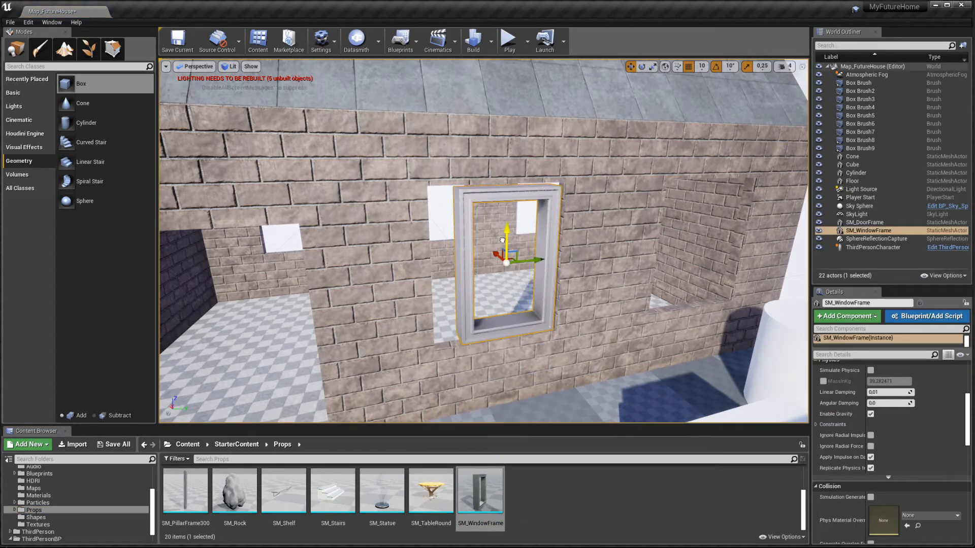
pyautogui.press('d')
pyautogui.press('w')
pyautogui.moveTo(582, 296); pyautogui.dragTo(582, 296, button='right')
pyautogui.press('w')
pyautogui.press('s')
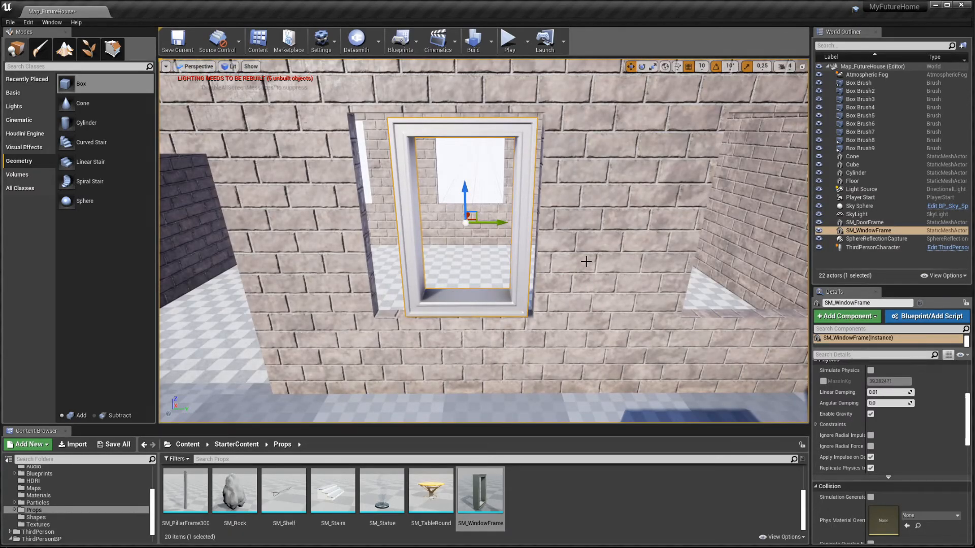
# - Examine how the window frame sits in the brick wall's middle opening from several angles
pyautogui.press('a')
pyautogui.moveTo(586, 262); pyautogui.dragTo(586, 262, button='right')
pyautogui.press('d')
pyautogui.press('a')
pyautogui.click(446, 284)
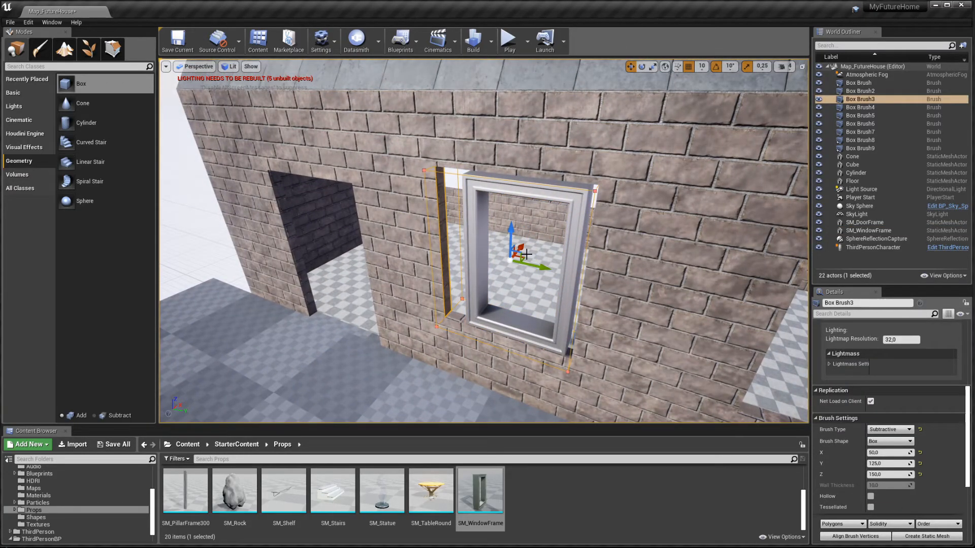
pyautogui.press('s')
pyautogui.moveTo(472, 319); pyautogui.dragTo(472, 320, button='right')
# - Turn off position grid snapping and shift SM_WindowFrame sideways to centre it in the wall opening
pyautogui.click(472, 320)
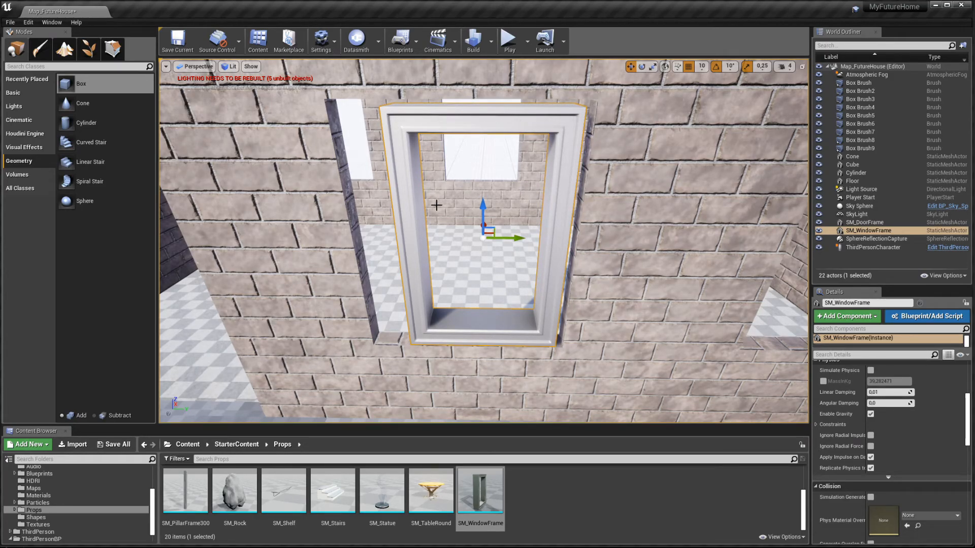
pyautogui.click(690, 70)
pyautogui.moveTo(507, 223)
pyautogui.mouseDown(button='right')
pyautogui.moveTo(507, 204)
pyautogui.moveTo(504, 213)
pyautogui.mouseUp(button='right')
pyautogui.moveTo(505, 214); pyautogui.dragTo(489, 215)
# - Scale SM_WindowFrame wider and taller to cover the opening's edges, and adjust its height position in the wall
pyautogui.moveTo(544, 204); pyautogui.dragTo(524, 215, button='right')
pyautogui.press('r')
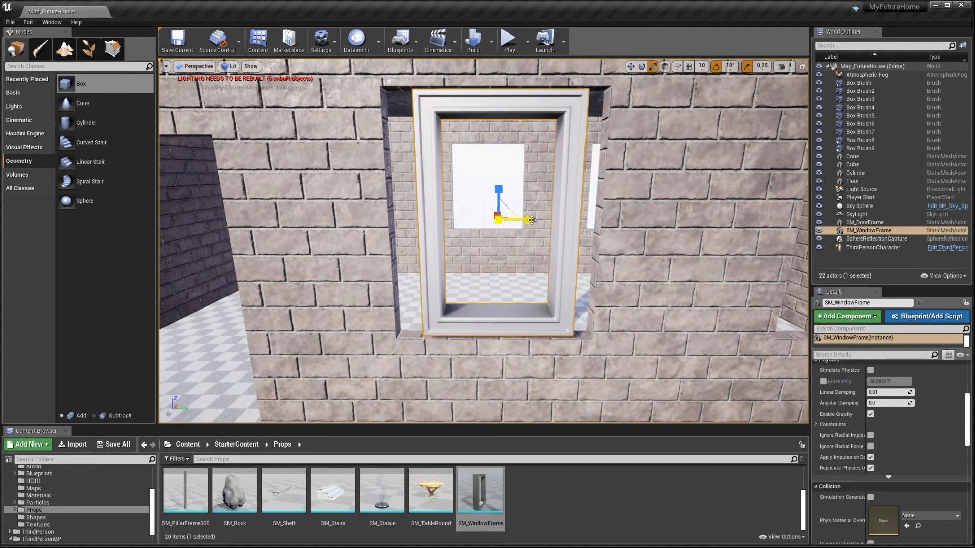
pyautogui.moveTo(530, 224); pyautogui.dragTo(553, 224)
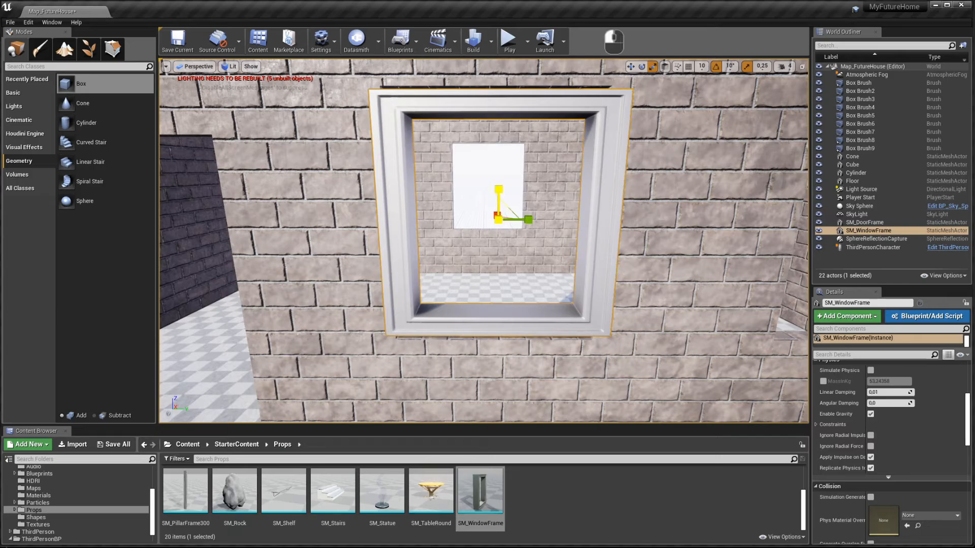
pyautogui.moveTo(499, 189); pyautogui.dragTo(498, 177)
pyautogui.press('w')
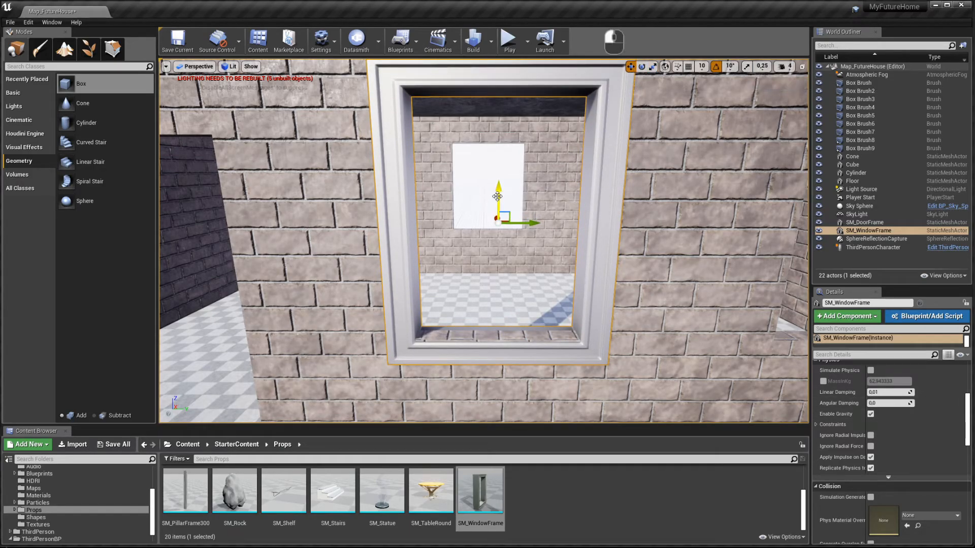
pyautogui.moveTo(501, 196); pyautogui.dragTo(500, 200)
# - Examine the fit of the resized window frame from inside the house
pyautogui.click(514, 205)
pyautogui.press('s')
pyautogui.moveTo(526, 241); pyautogui.dragTo(503, 259, button='right')
pyautogui.press('w')
pyautogui.click(579, 230)
pyautogui.press('w')
pyautogui.press('e')
pyautogui.press('d')
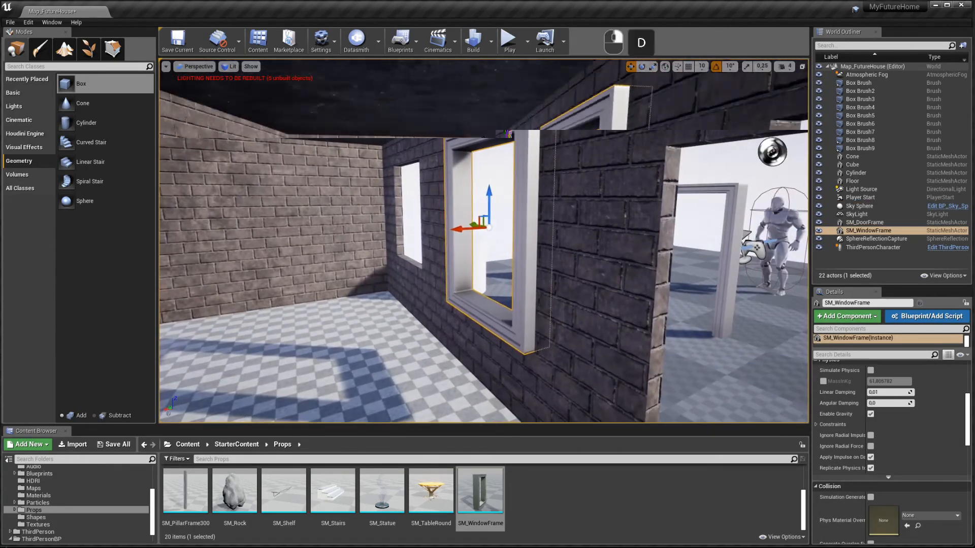